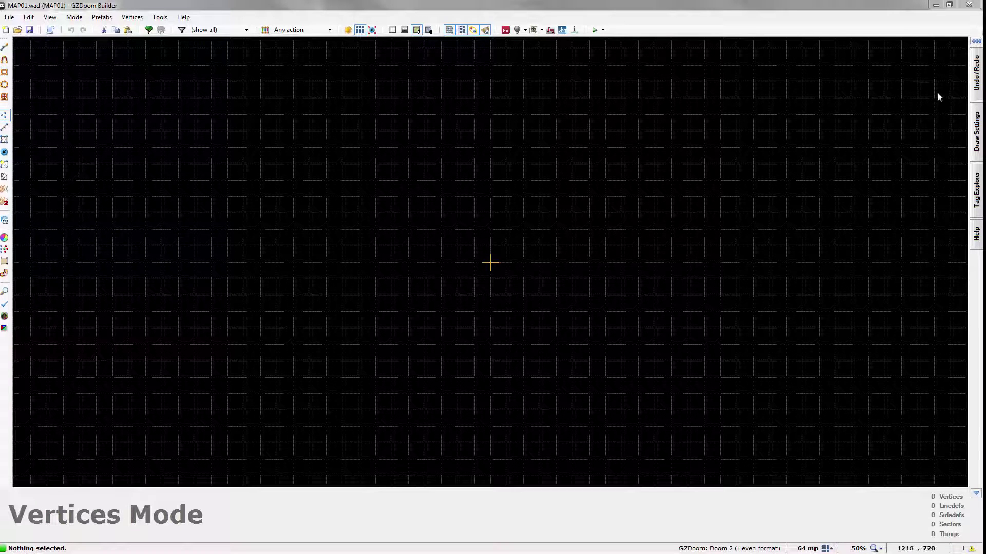
# Toggle the tag explorer panel, then open and close the File menu without choosing anything.
pyautogui.moveTo(976, 102)
pyautogui.click(918, 41)
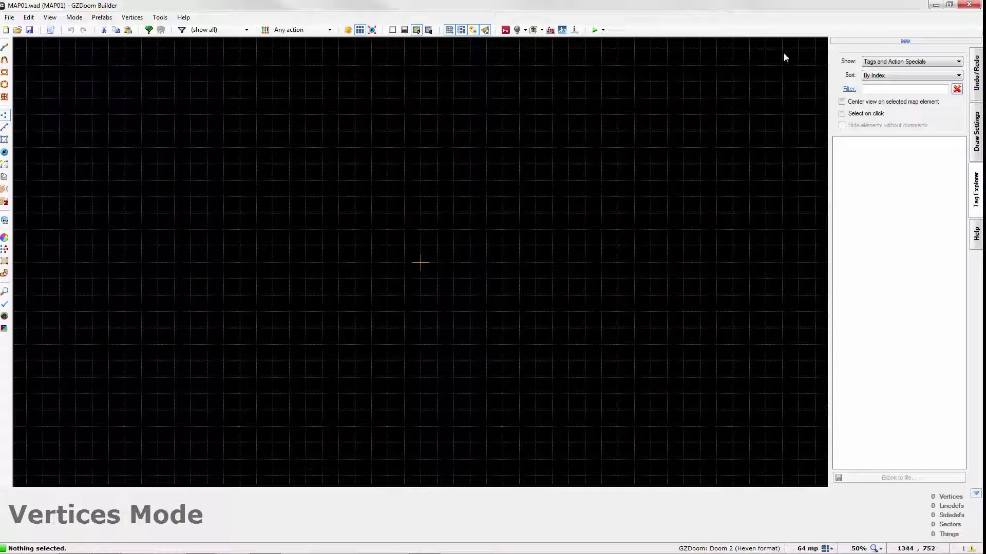
pyautogui.click(905, 41)
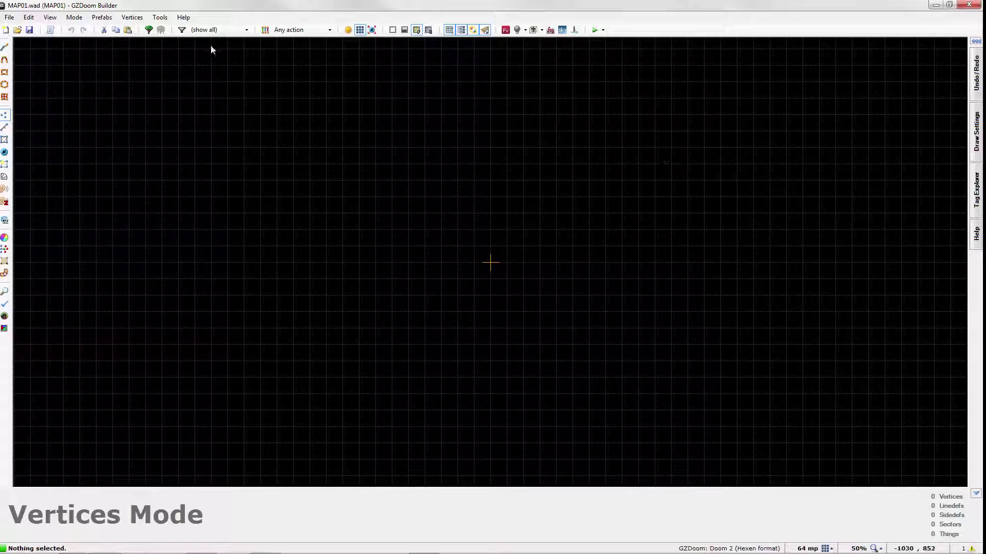
pyautogui.click(9, 19)
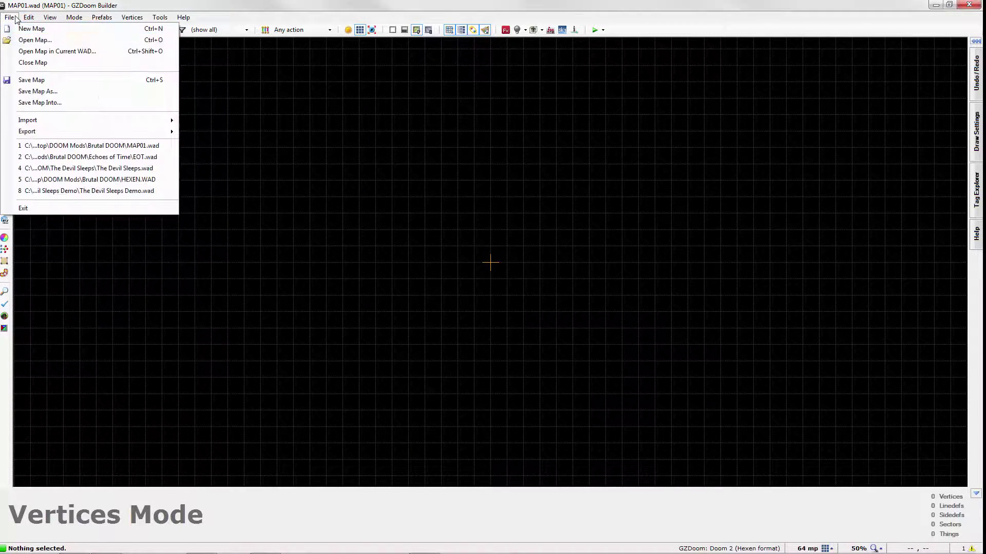
pyautogui.click(15, 19)
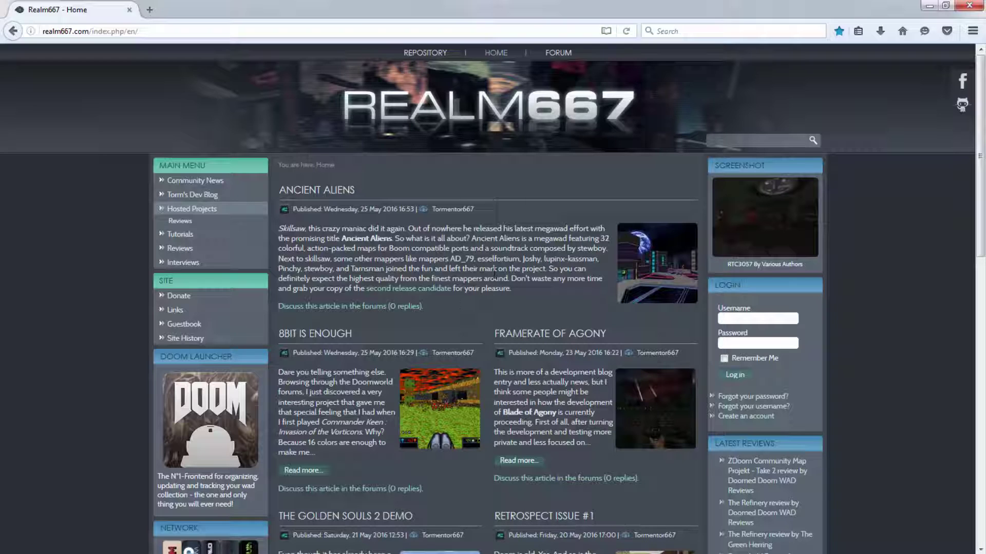
# Go to Realm667's Repository and open the Beastiary's Doom Style monster category.
pyautogui.click(431, 57)
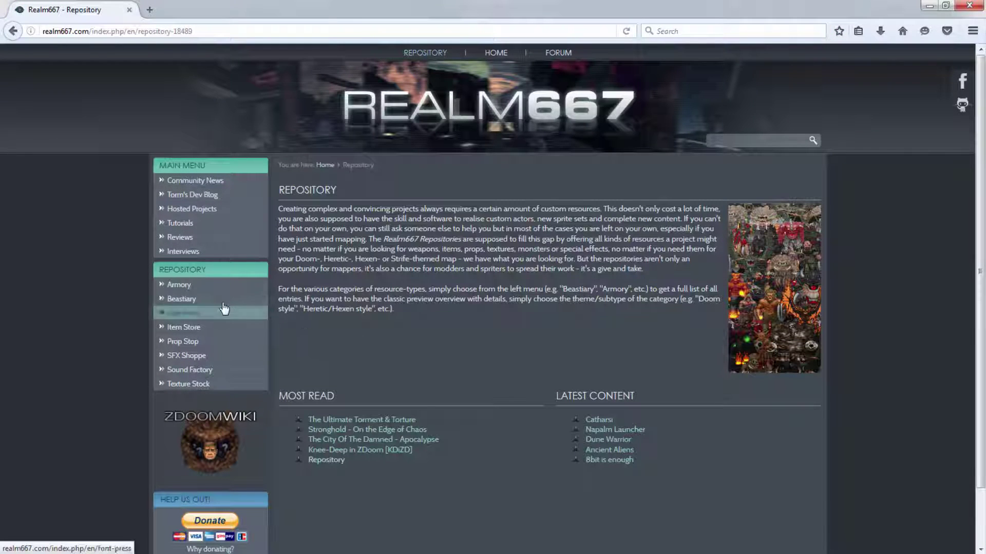
pyautogui.moveTo(201, 299)
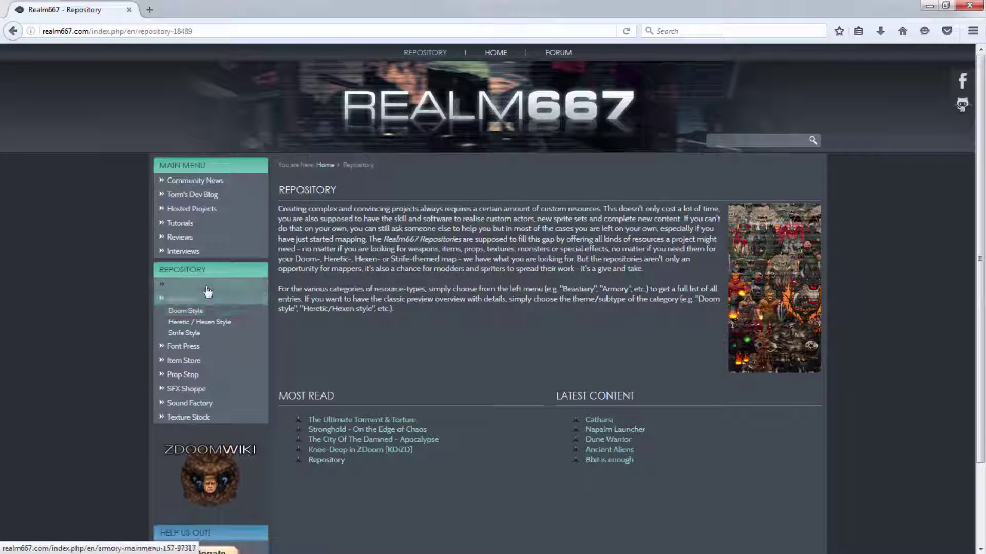
pyautogui.moveTo(205, 331)
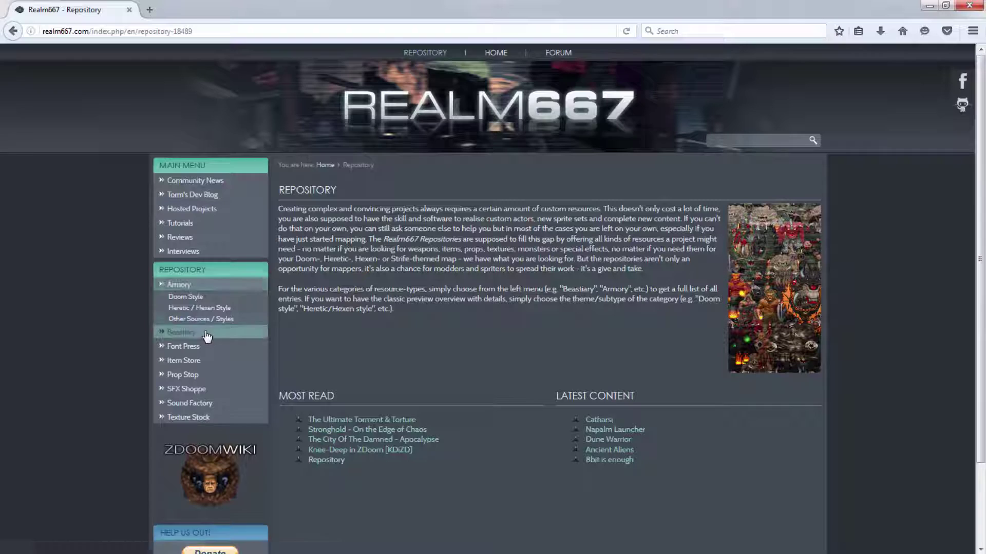
pyautogui.click(215, 311)
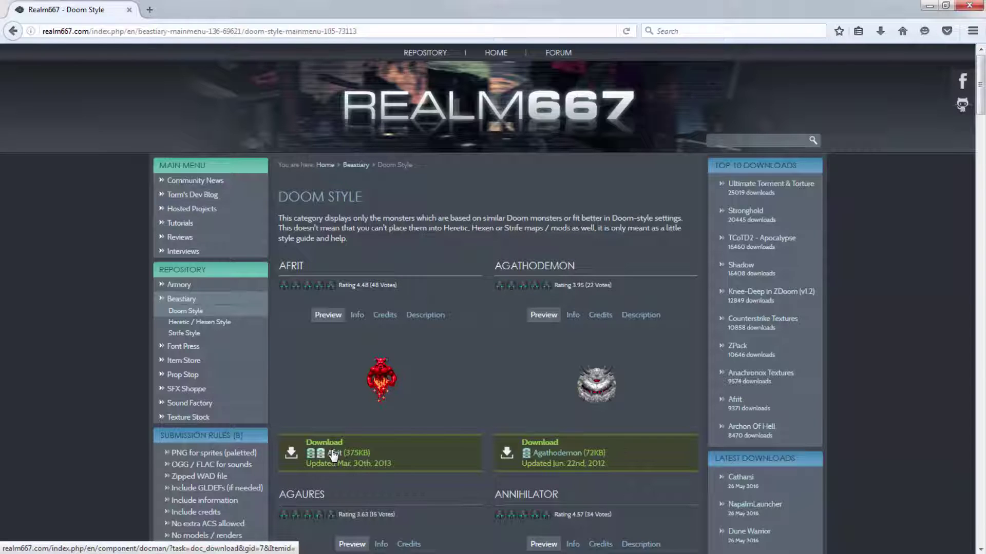
pyautogui.scroll(-4, 333, 455)
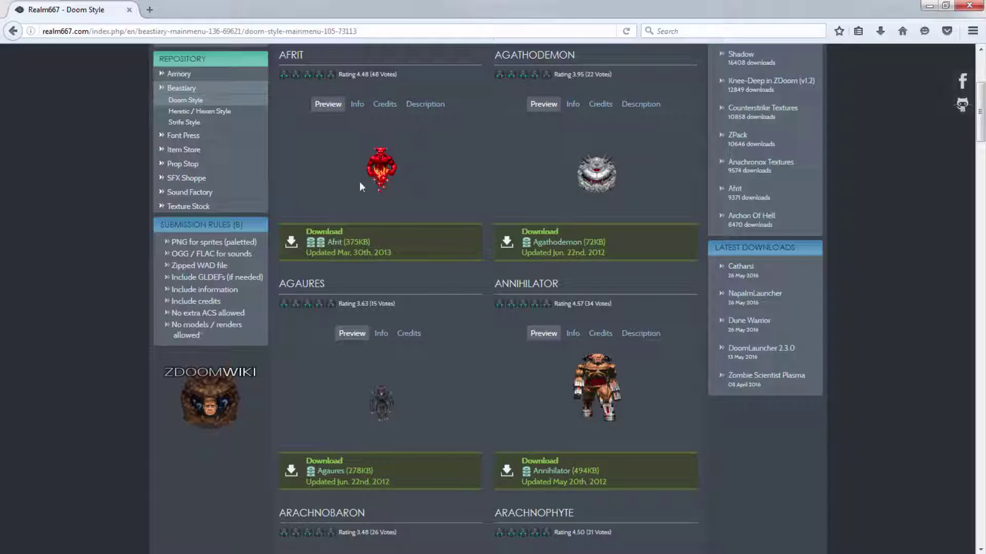
pyautogui.moveTo(205, 192)
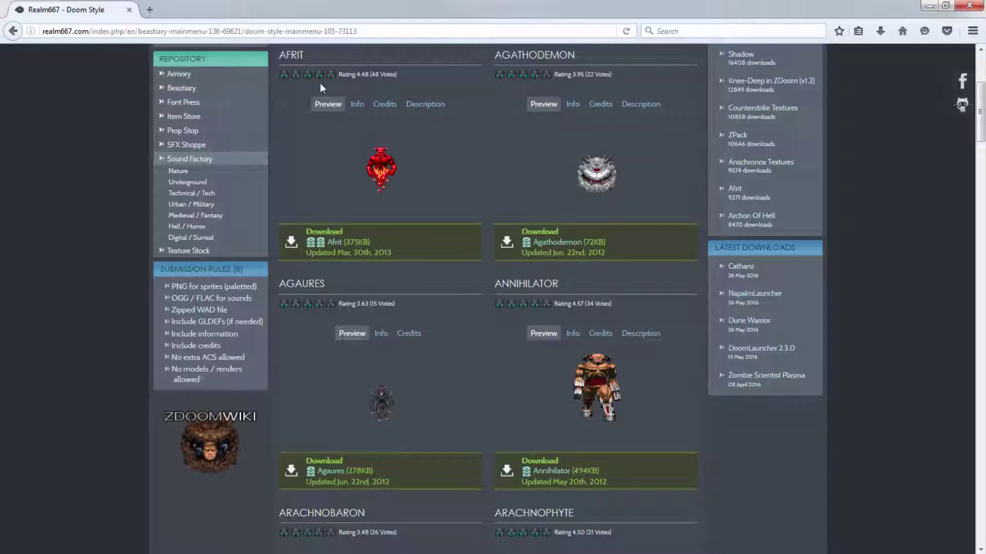
pyautogui.moveTo(185, 88)
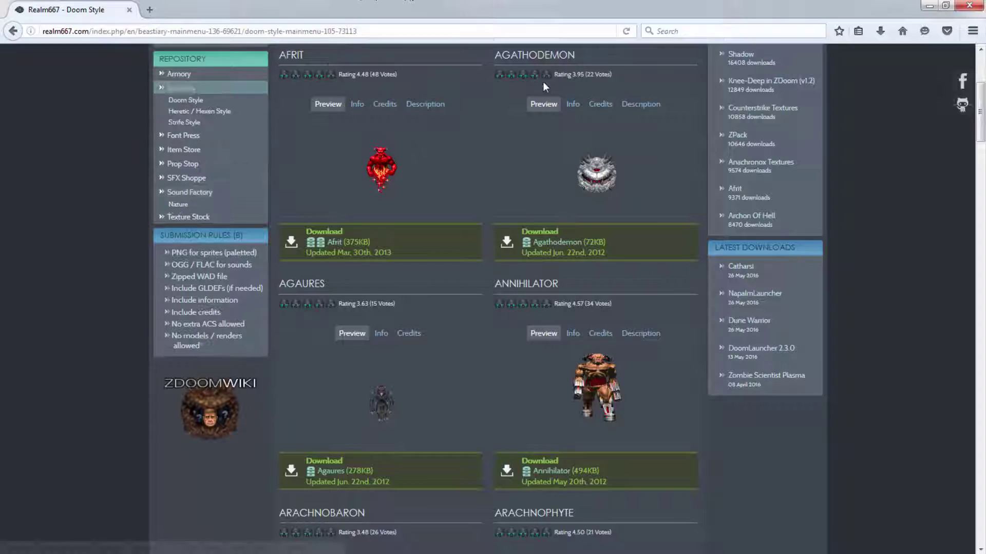
pyautogui.scroll(4, 591, 168)
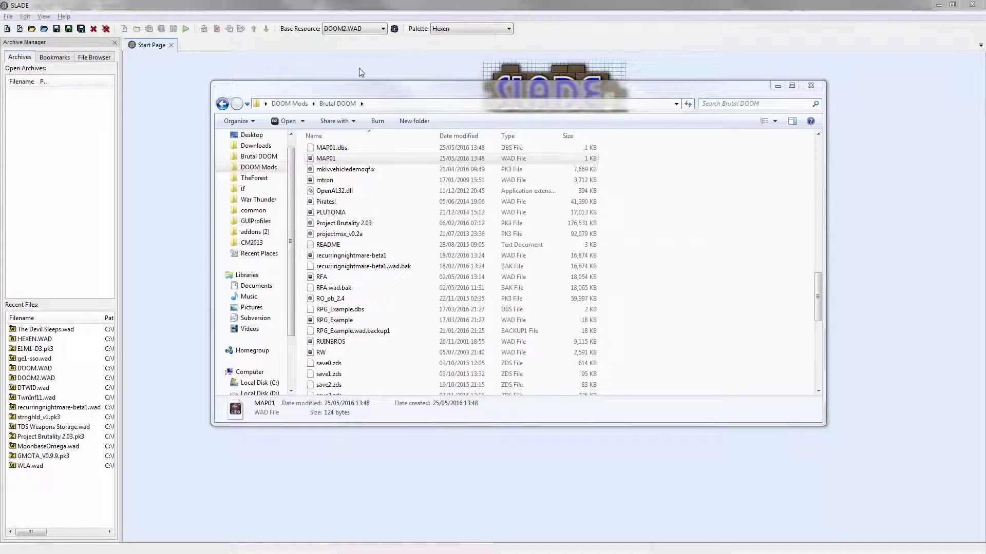
# Load MAP01.wad into SLADE from the file browser and open its map entries.
pyautogui.click(365, 90)
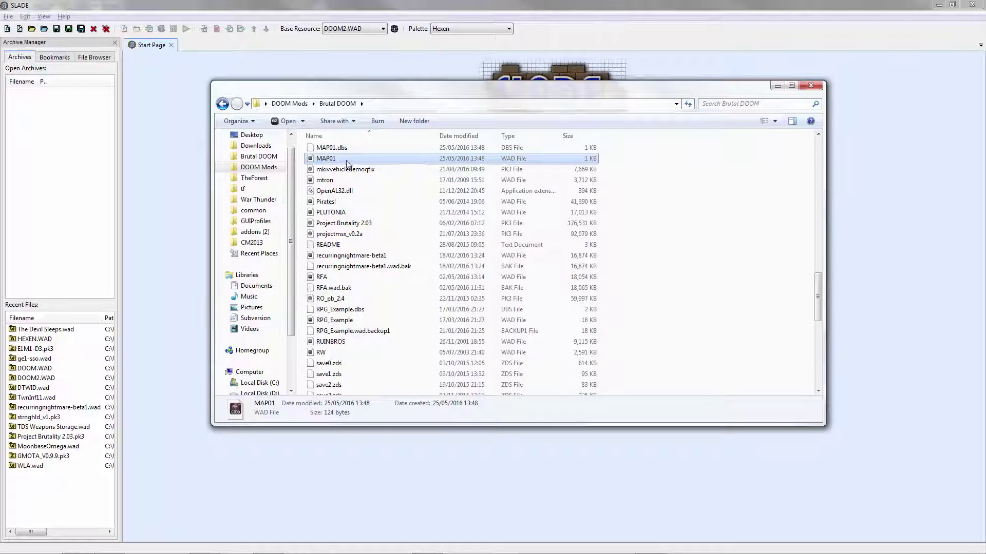
pyautogui.moveTo(343, 161); pyautogui.dragTo(55, 124)
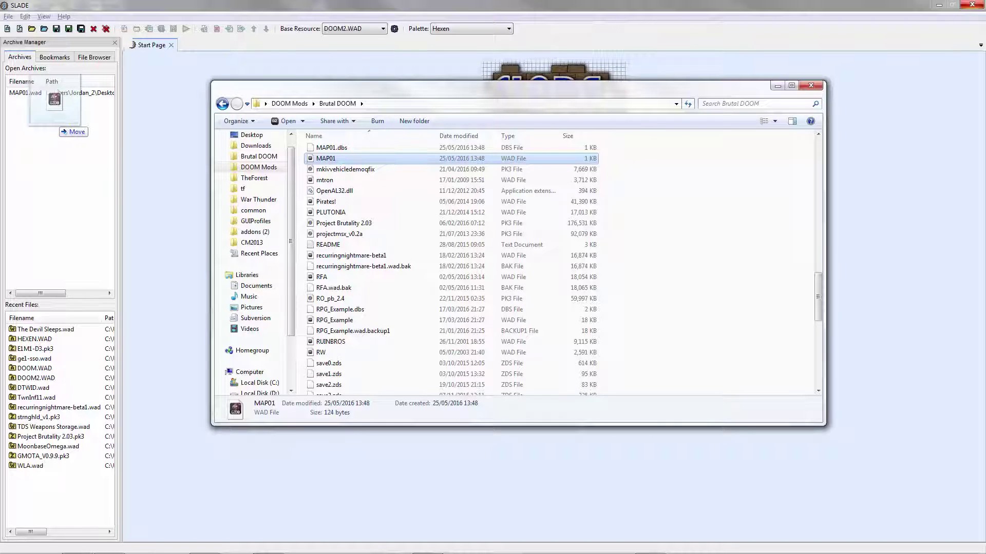
pyautogui.moveTo(58, 92); pyautogui.dragTo(58, 94)
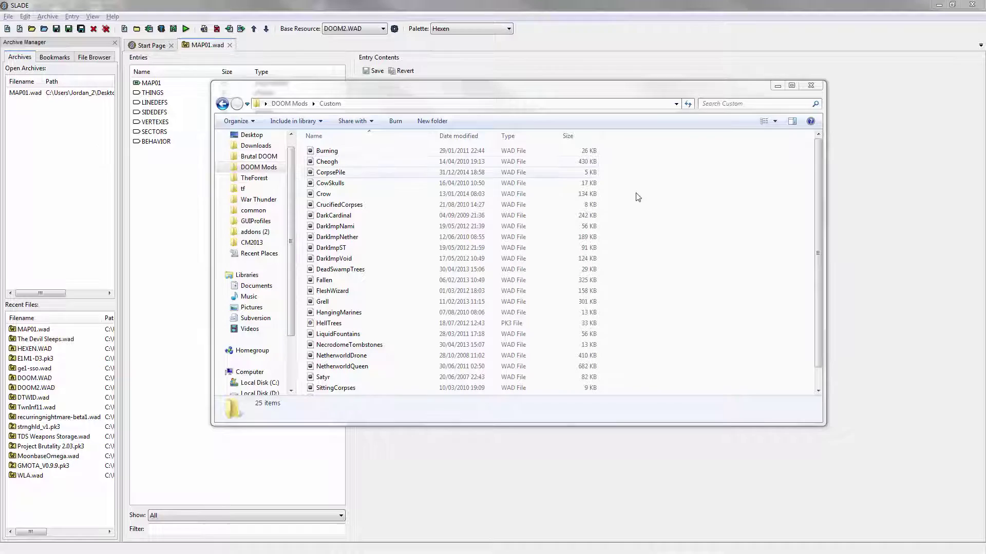
# Select Cheogh, CorpsePile and Crow in the Custom folder and load them into SLADE.
pyautogui.click(719, 209)
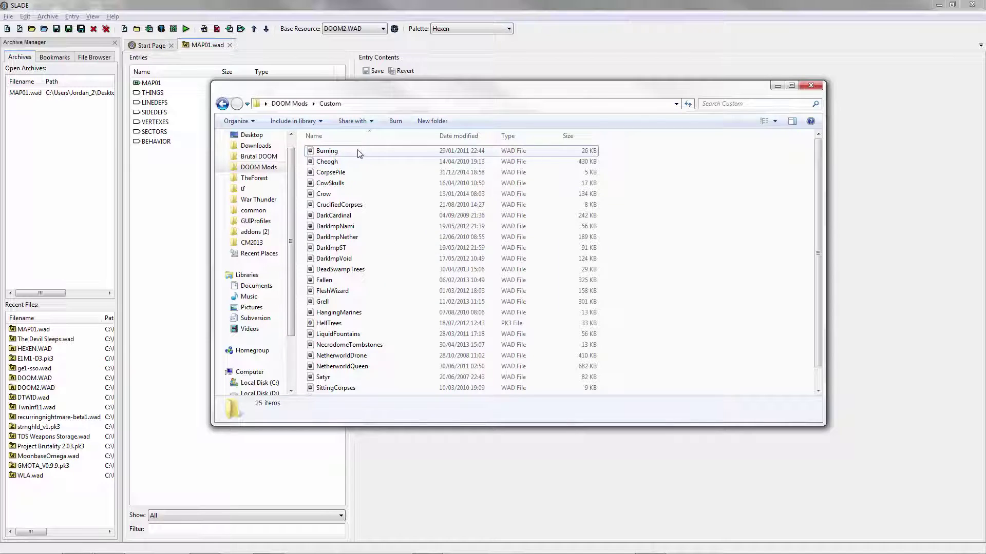
pyautogui.click(346, 185)
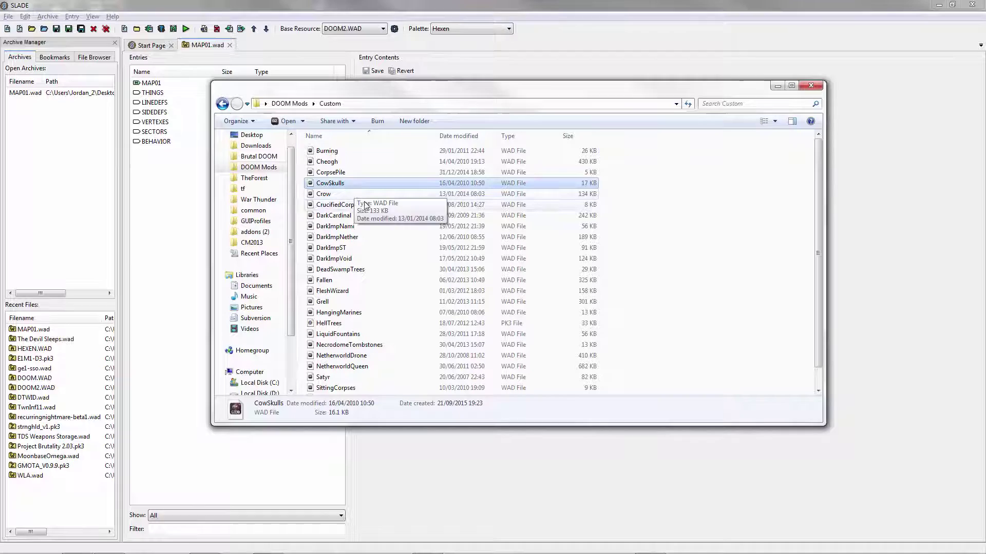
pyautogui.keyDown('ctrl'); pyautogui.click(343, 193); pyautogui.keyUp('ctrl')
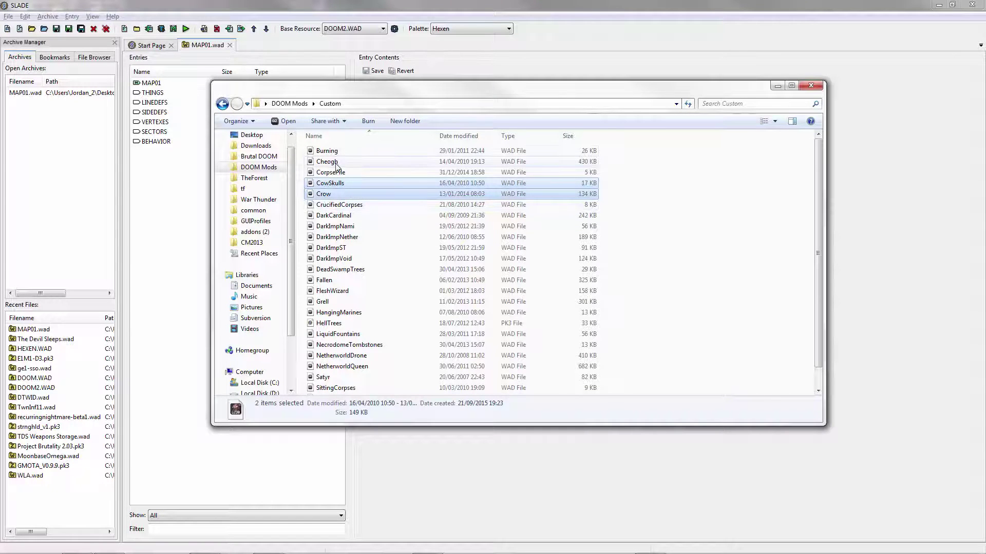
pyautogui.keyDown('ctrl'); pyautogui.click(345, 166); pyautogui.keyUp('ctrl')
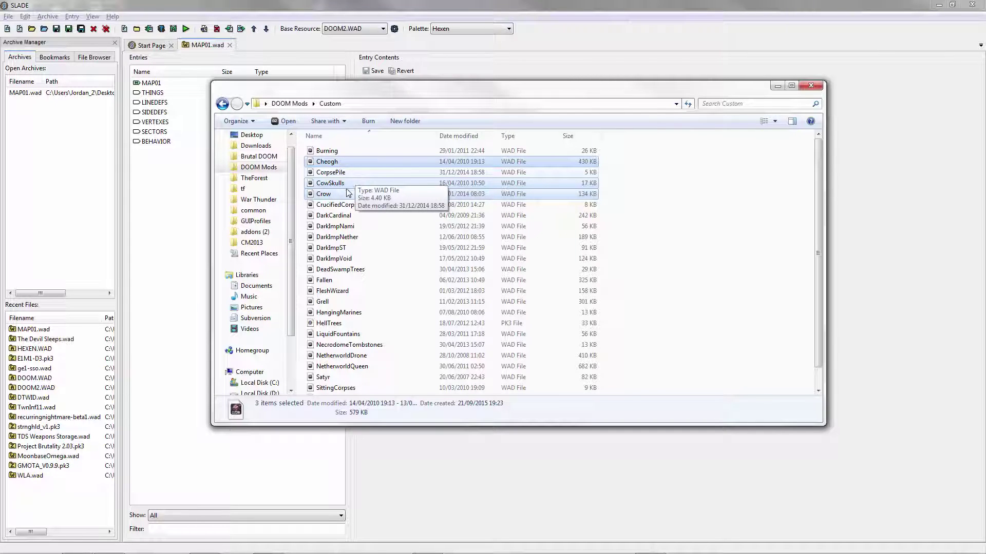
pyautogui.keyDown('ctrl'); pyautogui.click(346, 183); pyautogui.keyUp('ctrl')
pyautogui.keyDown('ctrl'); pyautogui.click(342, 174); pyautogui.keyUp('ctrl')
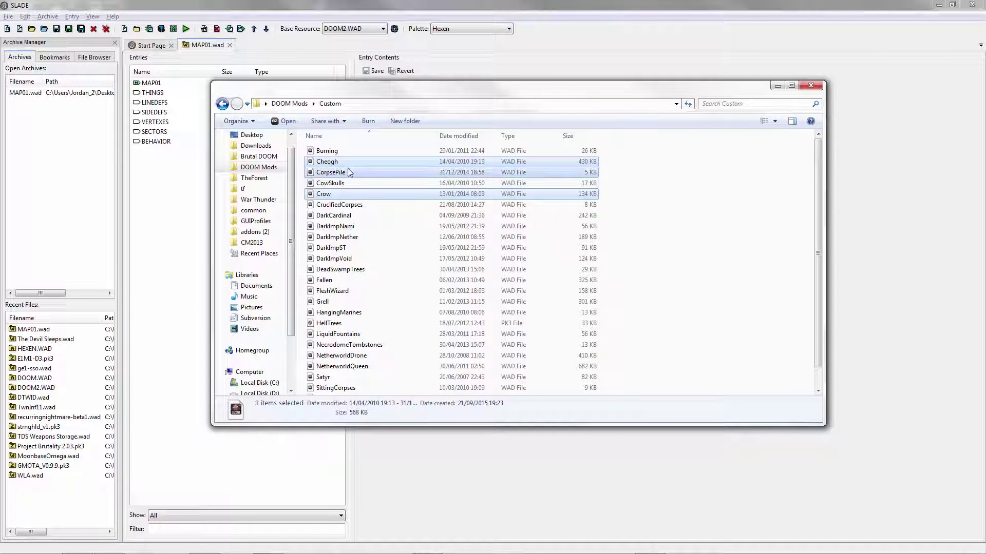
pyautogui.moveTo(342, 175); pyautogui.dragTo(58, 152)
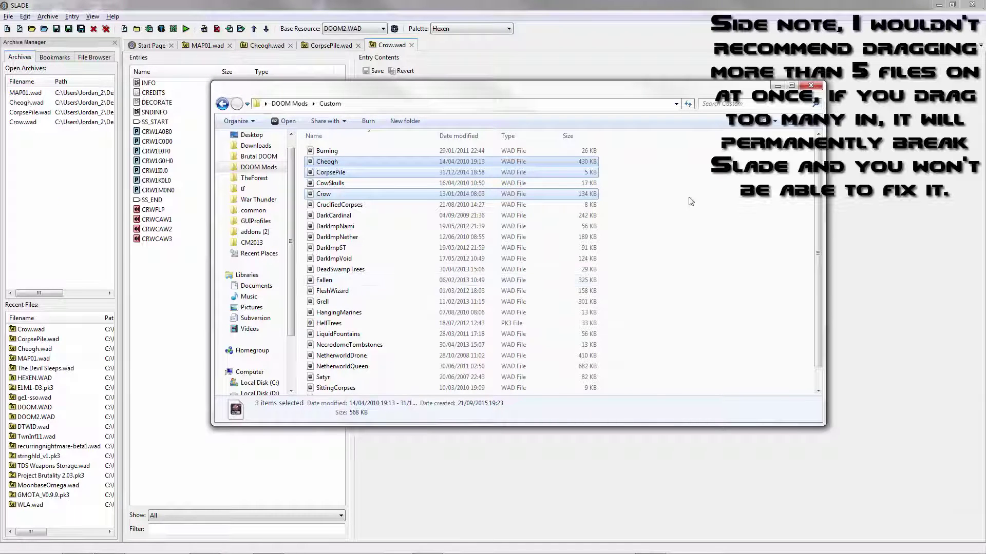
pyautogui.click(688, 202)
pyautogui.click(778, 85)
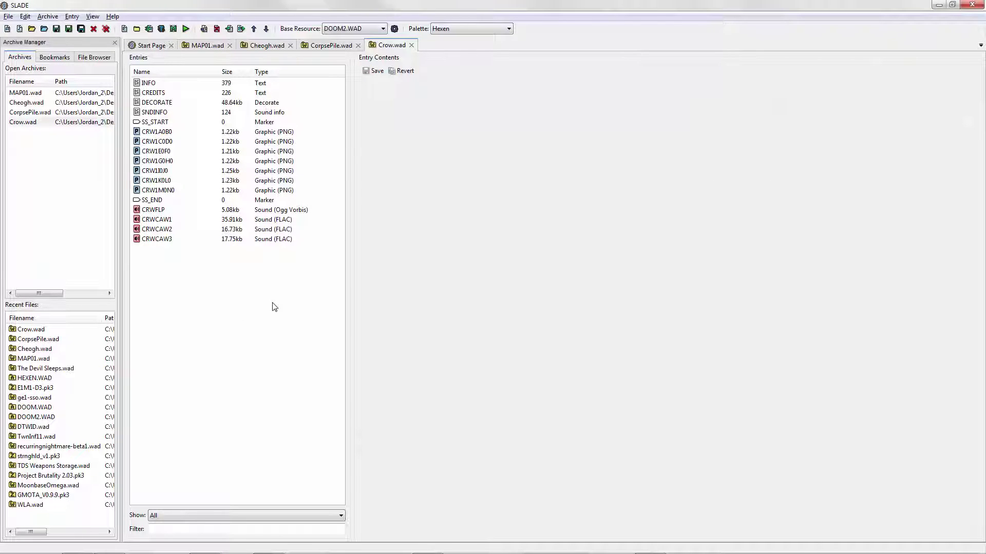
# Paste Crow.wad's entries into the MAP01.wad archive.
pyautogui.moveTo(208, 303); pyautogui.dragTo(160, 4)
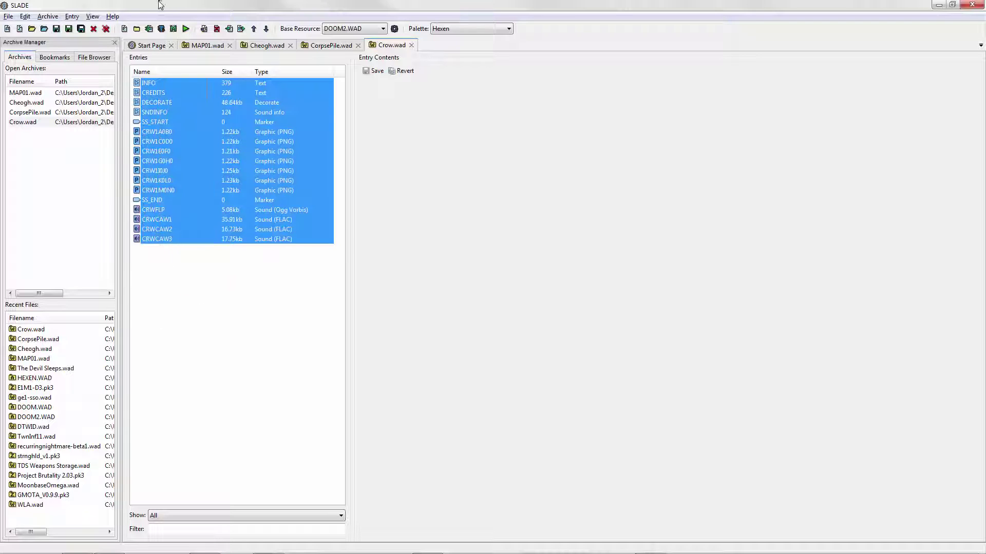
pyautogui.click(251, 351)
pyautogui.doubleClick(63, 92)
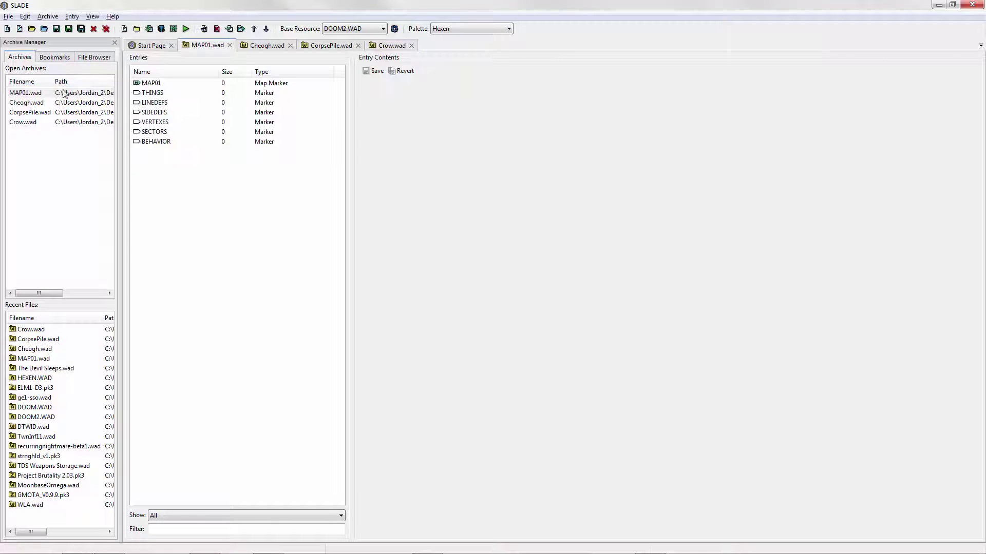
pyautogui.click(173, 84)
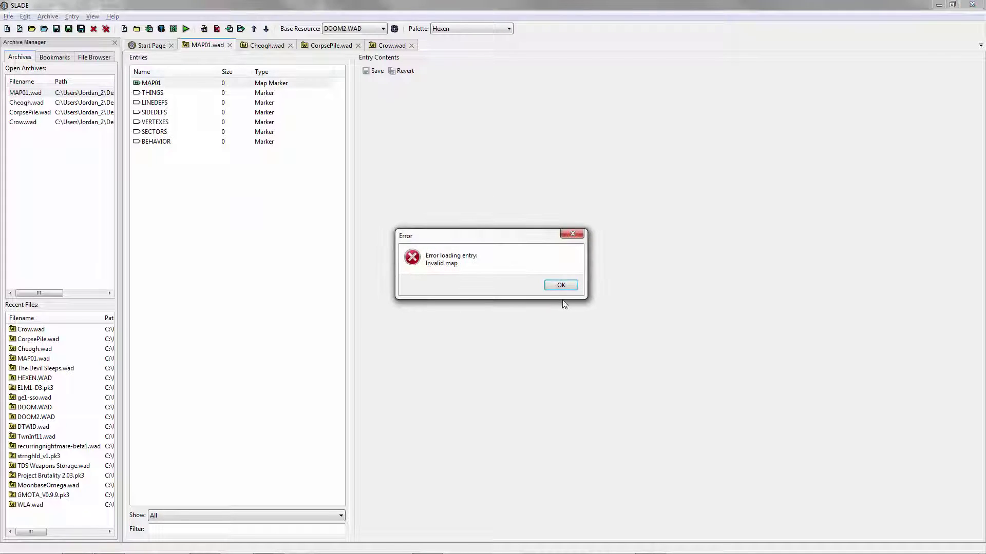
pyautogui.click(561, 285)
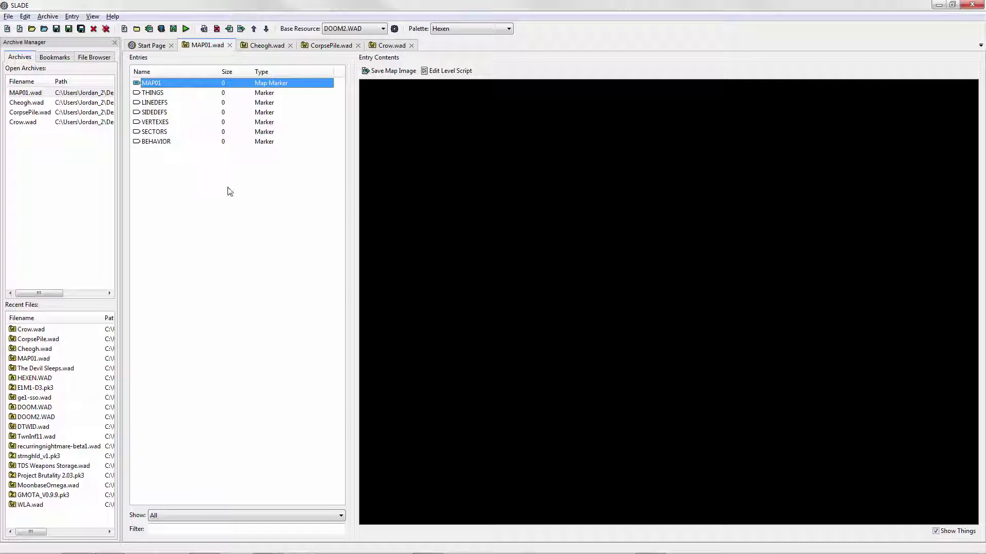
pyautogui.hotkey('ctrl', 'v')
# Move the pasted crow entries, INFO through CRWCAW3, above the MAP01 marker and dismiss the error.
pyautogui.click(177, 93)
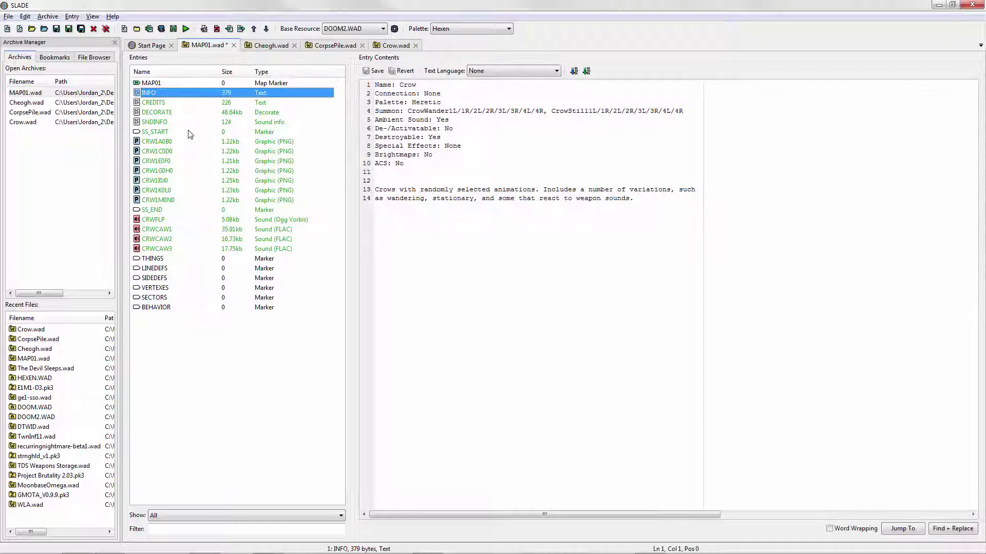
pyautogui.keyDown('shift'); pyautogui.click(173, 250); pyautogui.keyUp('shift')
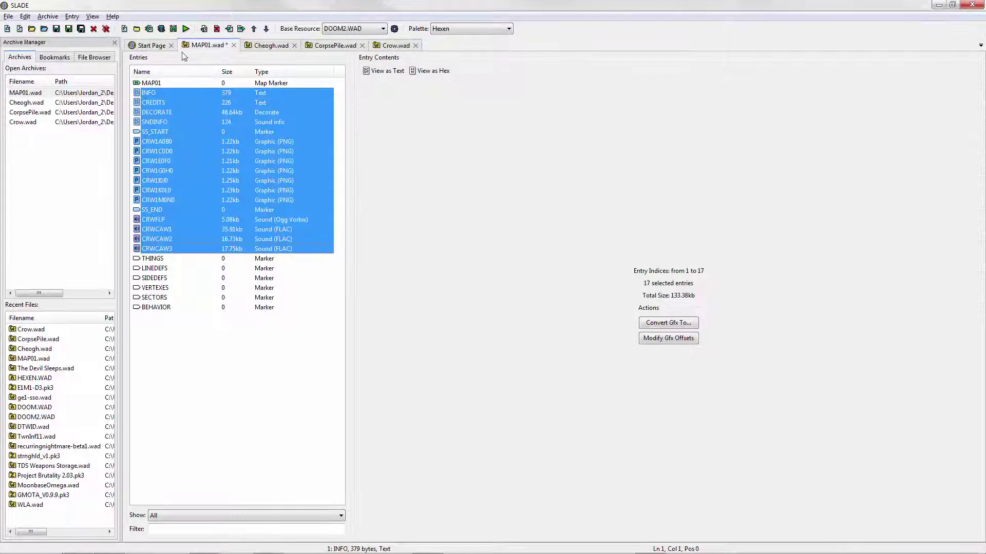
pyautogui.click(157, 92)
pyautogui.keyDown('shift'); pyautogui.click(167, 250); pyautogui.keyUp('shift')
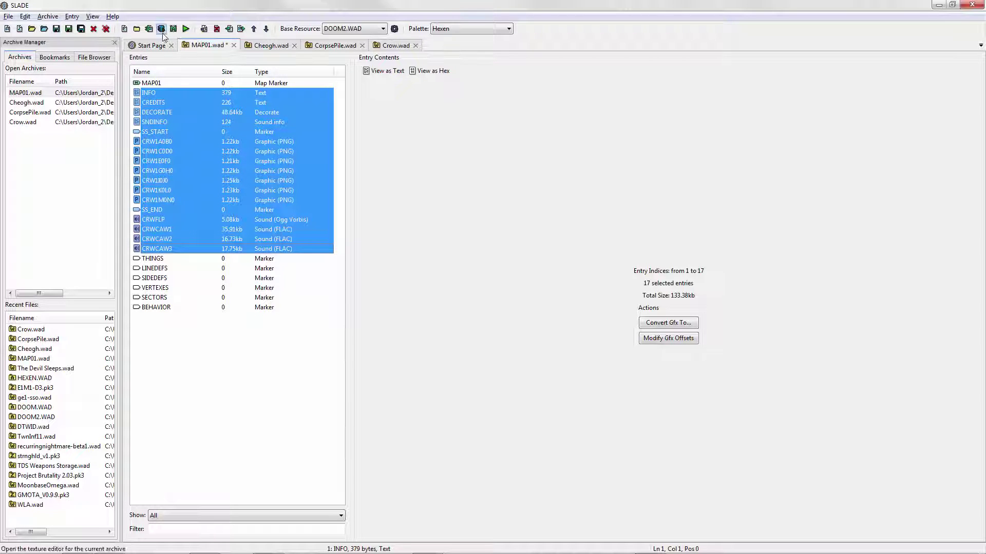
pyautogui.click(254, 28)
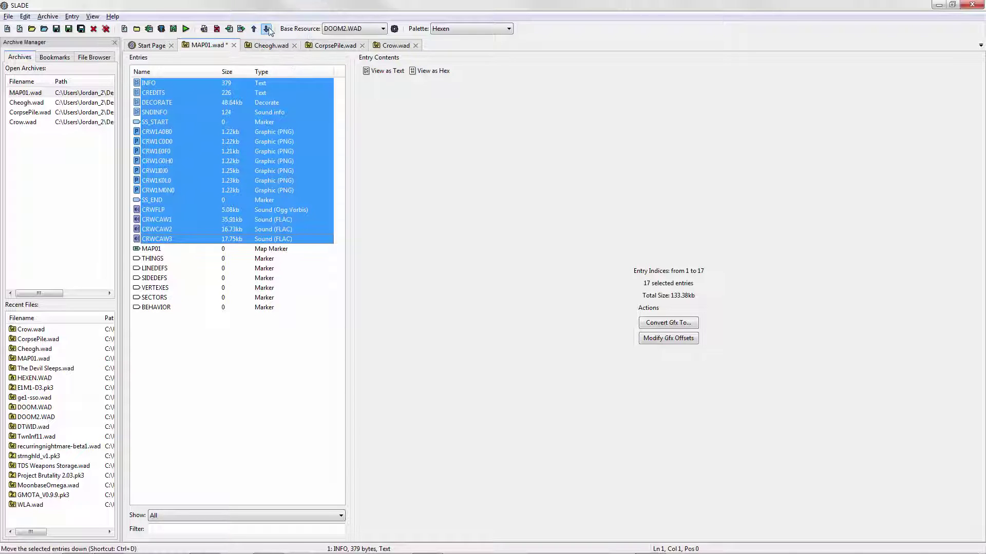
pyautogui.click(266, 29)
pyautogui.hotkey('ctrl', 'u')
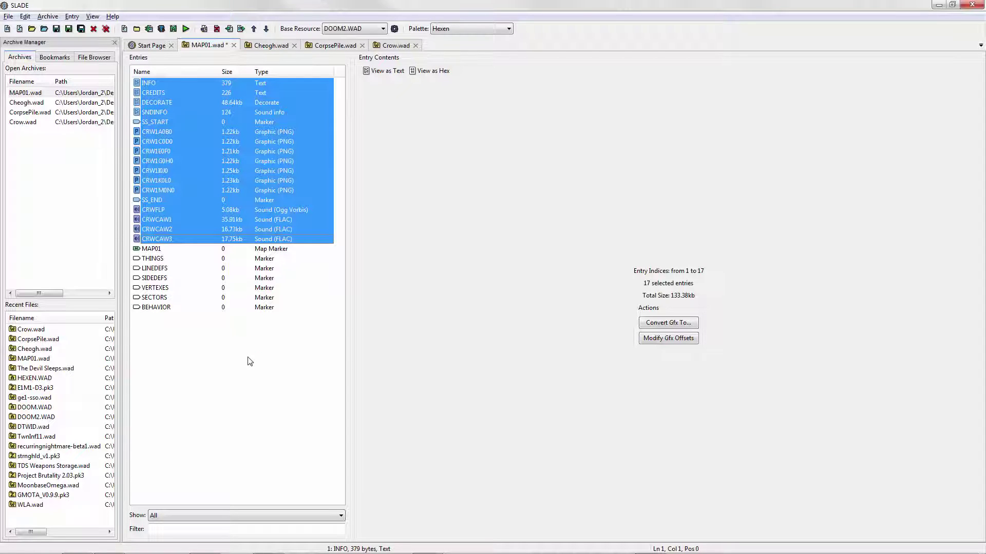
pyautogui.click(256, 371)
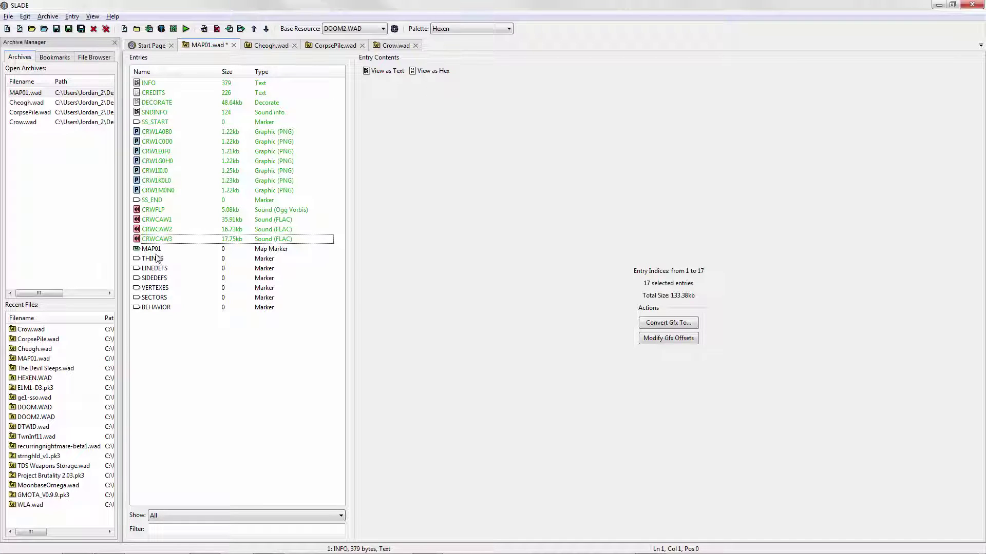
pyautogui.moveTo(165, 345); pyautogui.dragTo(210, 378)
pyautogui.click(560, 282)
# Drag all of Cheogh.wad's entries into MAP01.wad and review the gargoyle DECORATE code.
pyautogui.doubleClick(63, 103)
pyautogui.click(239, 142)
pyautogui.hotkey('ctrl', 'a')
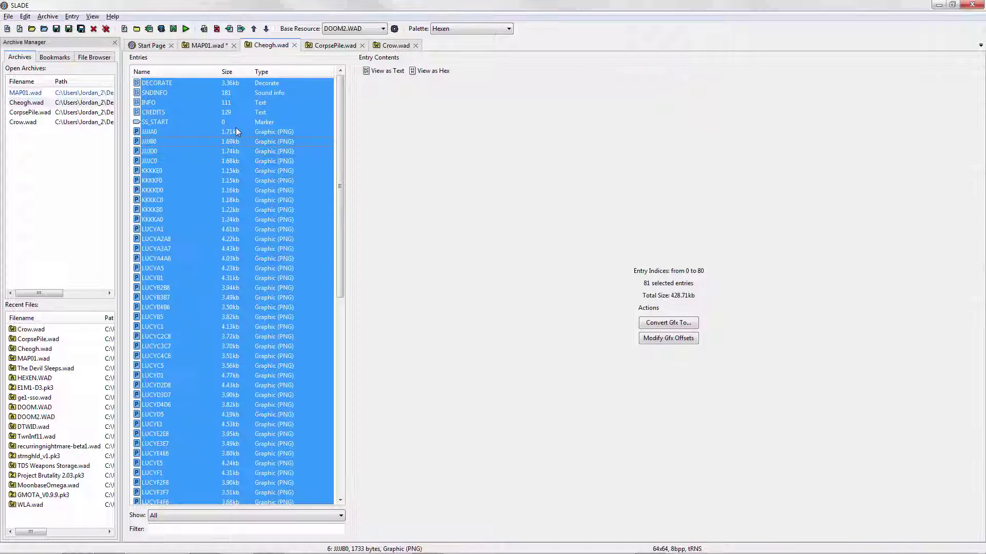
pyautogui.moveTo(221, 124); pyautogui.dragTo(86, 97)
pyautogui.click(155, 84)
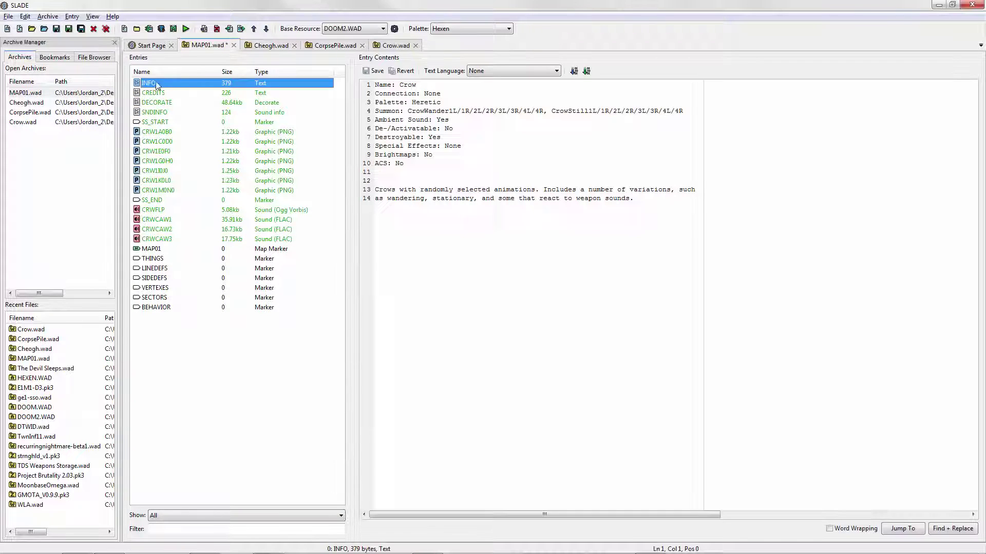
pyautogui.click(164, 93)
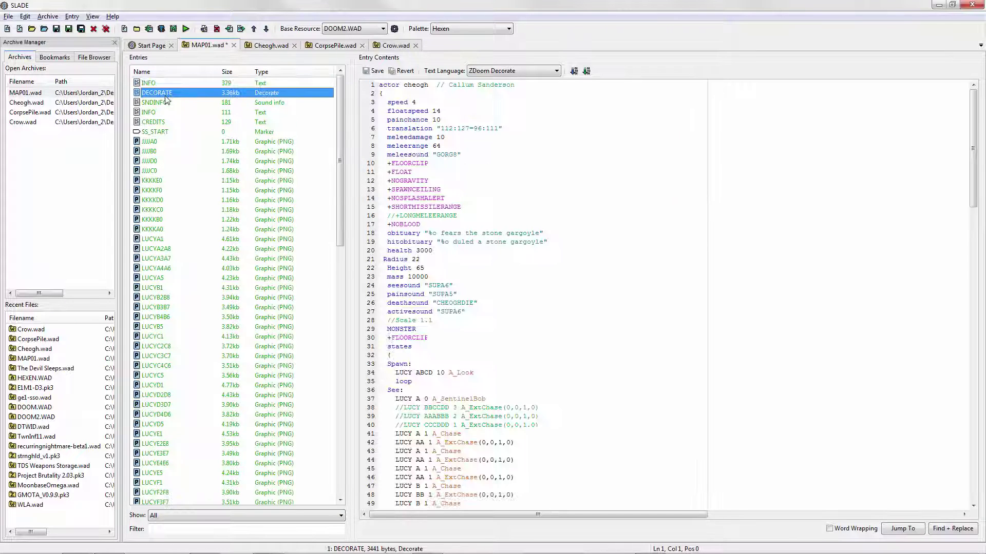
pyautogui.scroll(-18, 187, 154)
pyautogui.scroll(-3, 214, 214)
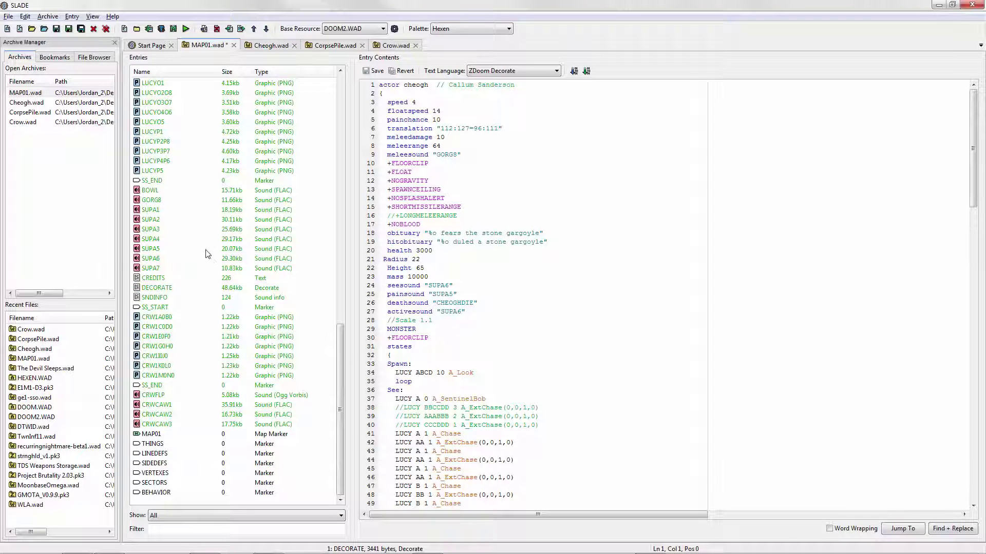
pyautogui.scroll(20, 174, 172)
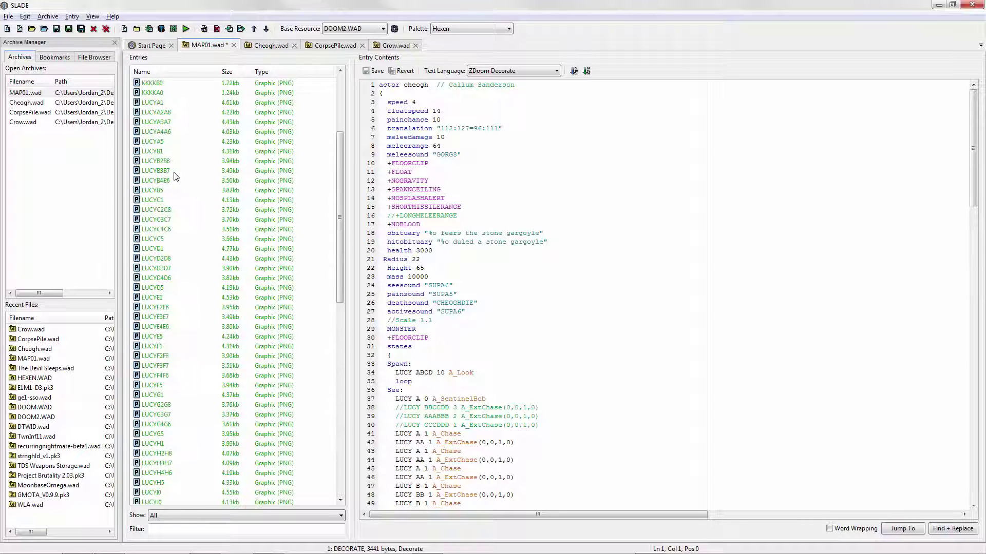
pyautogui.scroll(-20, 193, 150)
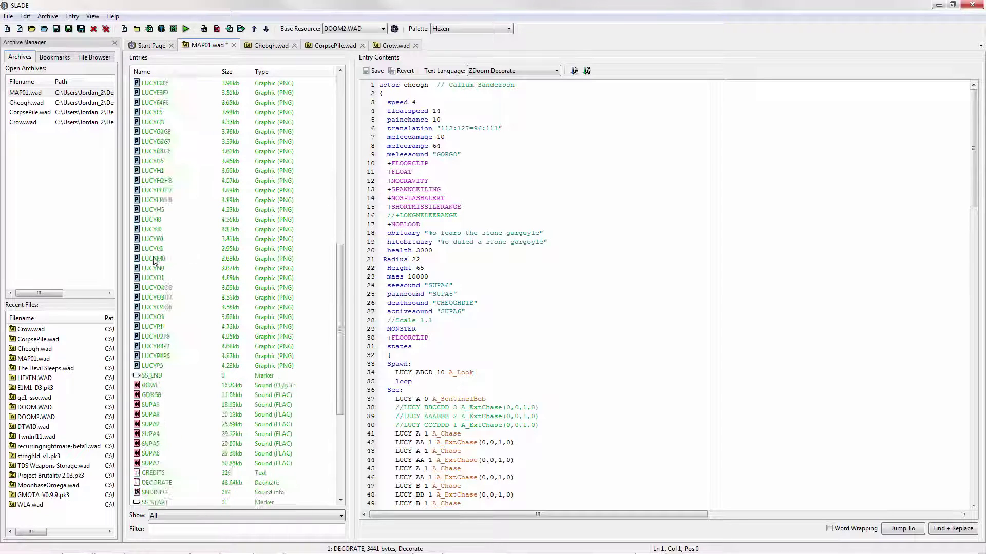
# Select the imported gargoyle entries through SUPA7, then reopen MAP01 and dismiss the invalid map error.
pyautogui.keyDown('shift'); pyautogui.click(156, 200); pyautogui.keyUp('shift')
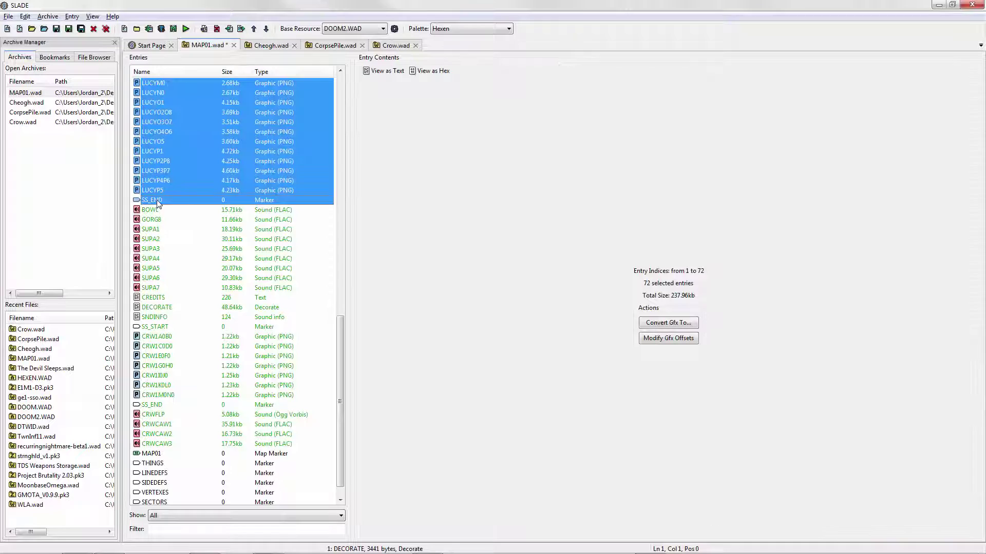
pyautogui.scroll(15, 154, 211)
pyautogui.scroll(5, 154, 211)
pyautogui.scroll(-13, 160, 238)
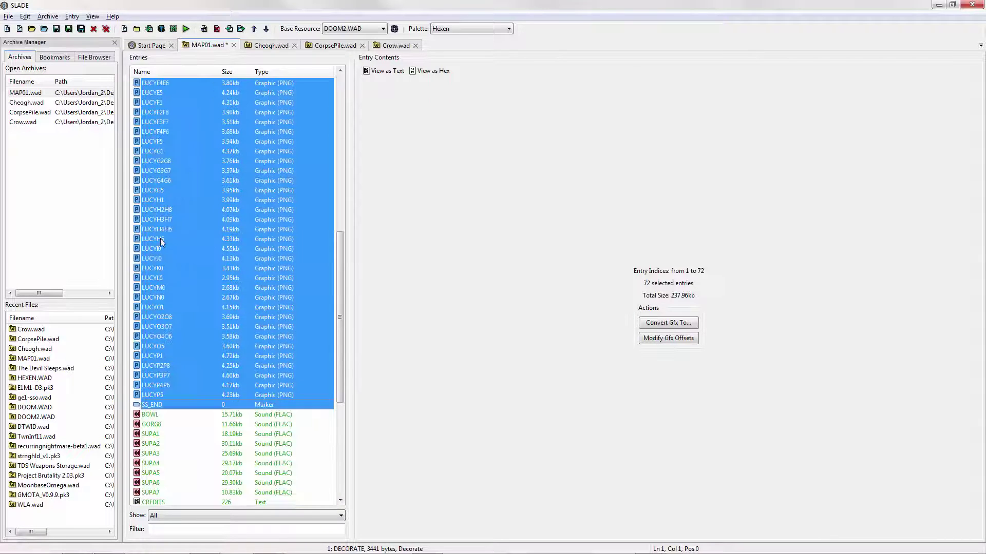
pyautogui.scroll(13, 165, 230)
pyautogui.scroll(-15, 164, 229)
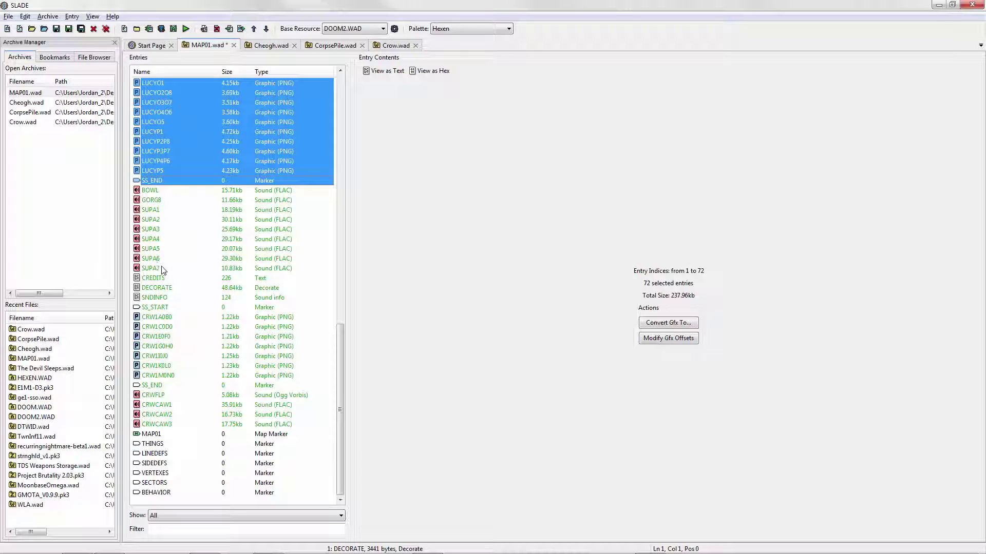
pyautogui.keyDown('shift'); pyautogui.click(162, 268); pyautogui.keyUp('shift')
pyautogui.scroll(15, 289, 100)
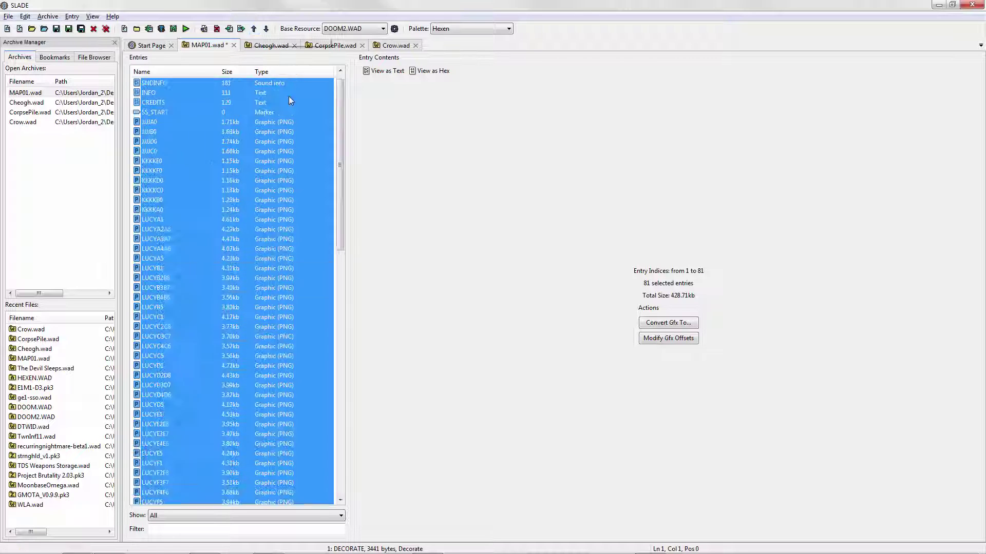
pyautogui.scroll(-15, 242, 260)
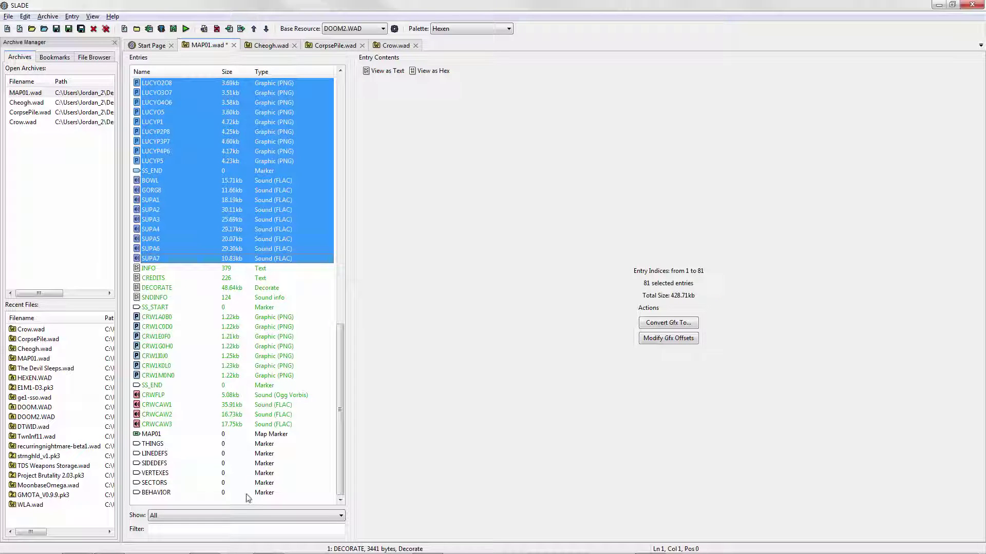
pyautogui.click(239, 492)
pyautogui.doubleClick(178, 435)
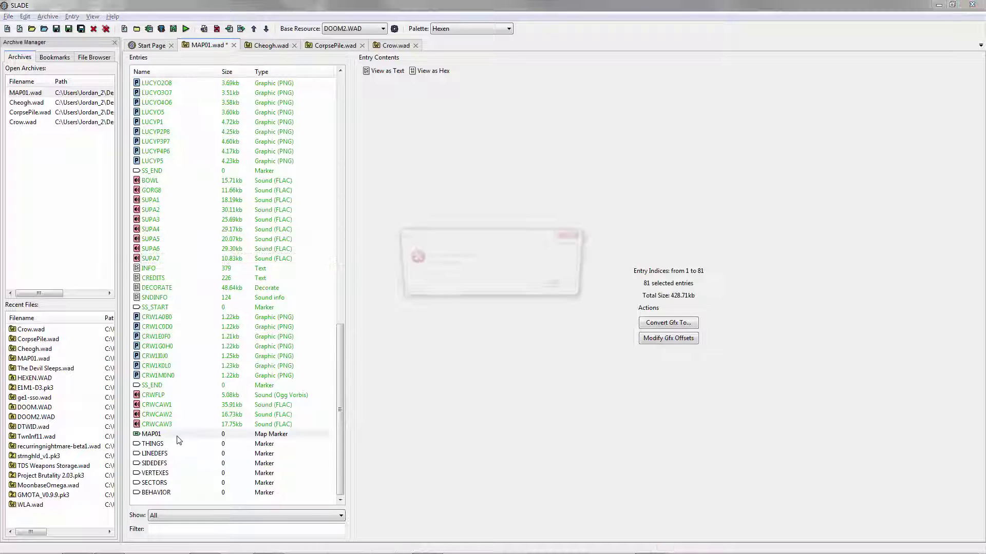
pyautogui.click(560, 285)
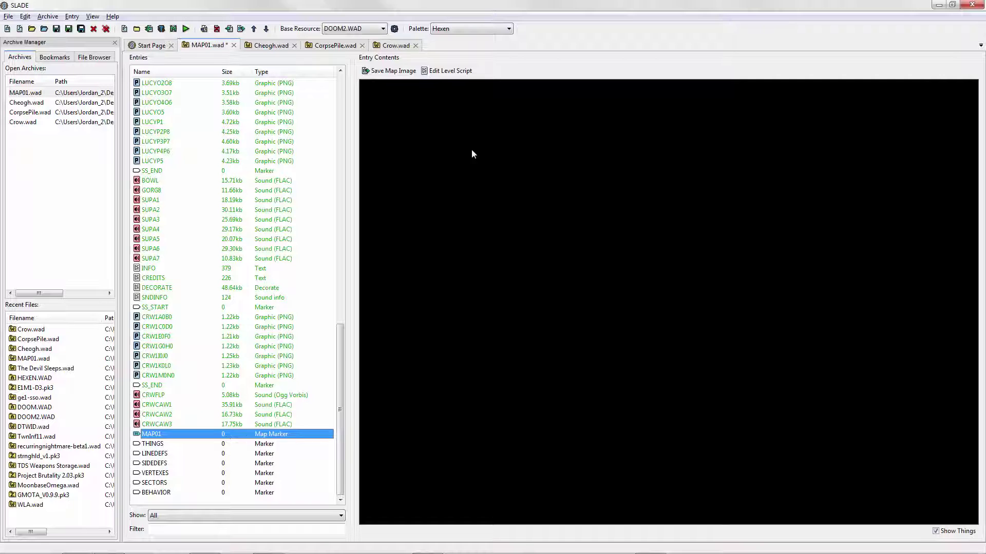
pyautogui.scroll(20, 242, 201)
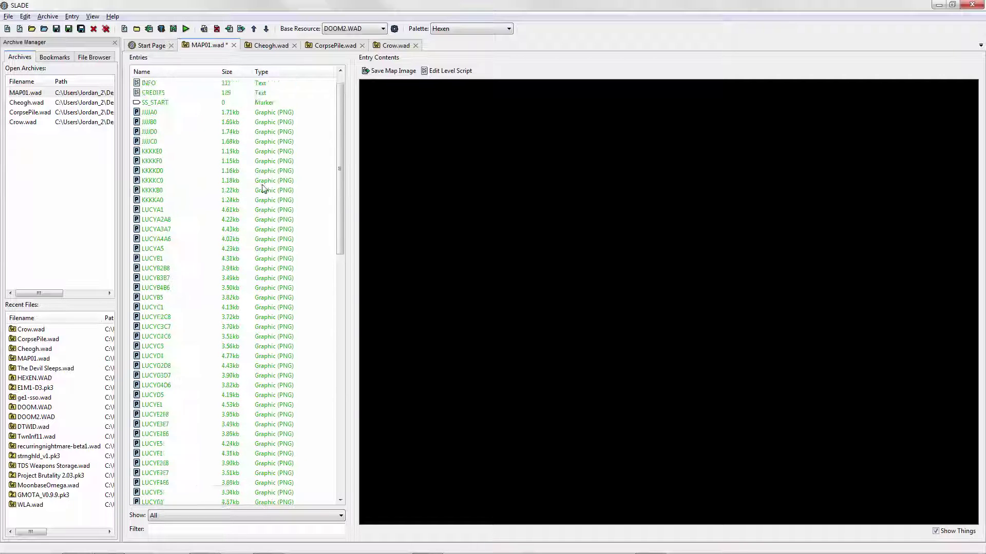
pyautogui.scroll(-20, 251, 195)
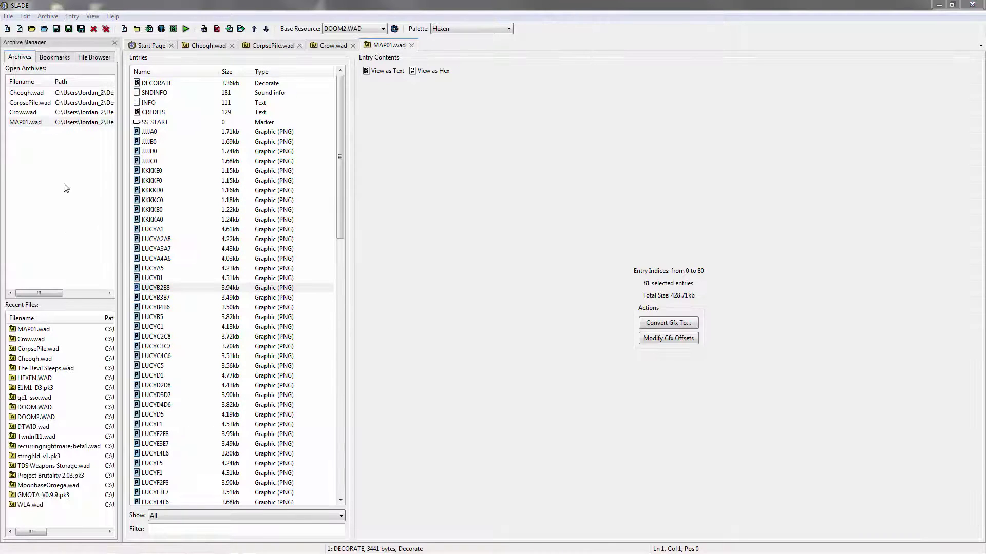
pyautogui.click(65, 168)
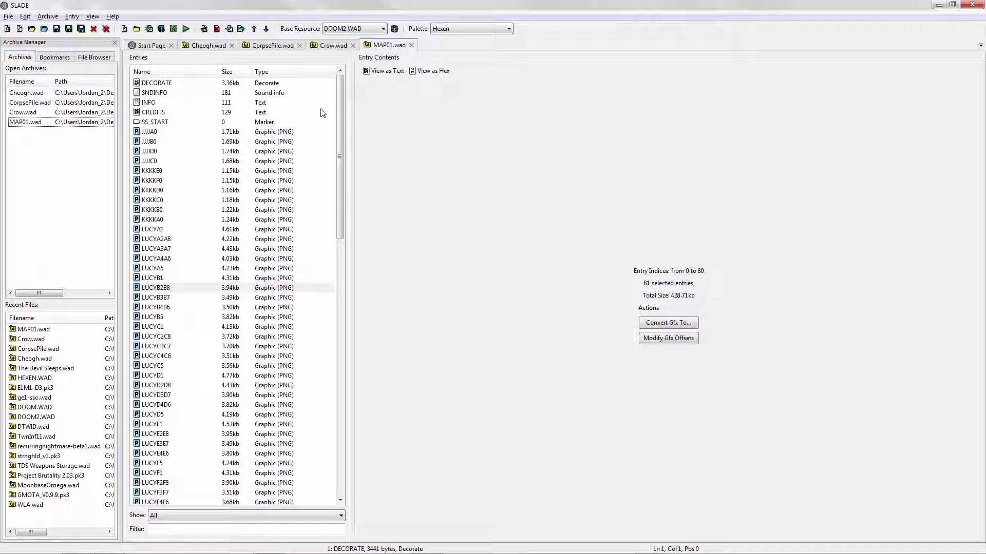
# Preview the KKKK and LUCY gargoyle sprites in MAP01.wad.
pyautogui.hscroll(2, 97, 121)
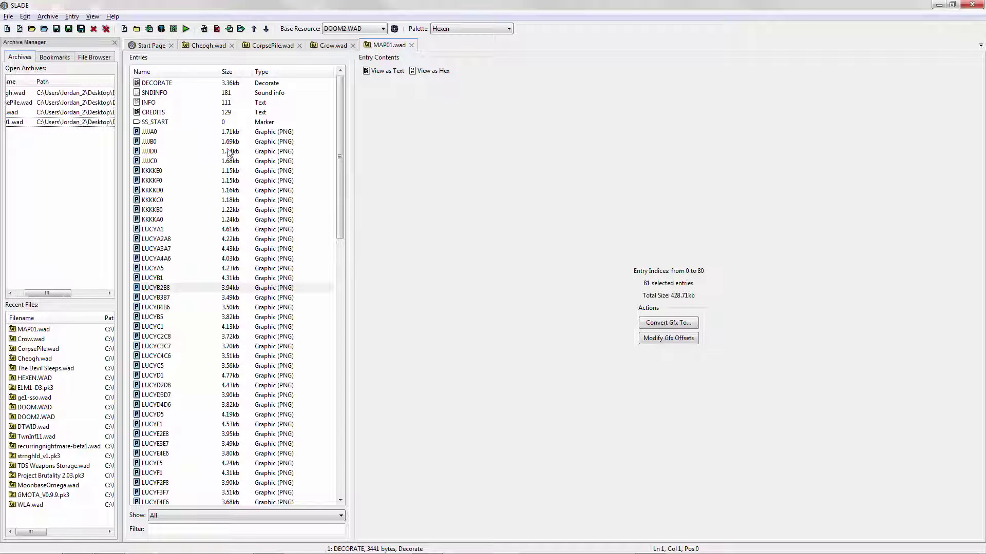
pyautogui.click(216, 170)
pyautogui.scroll(-2, 216, 177)
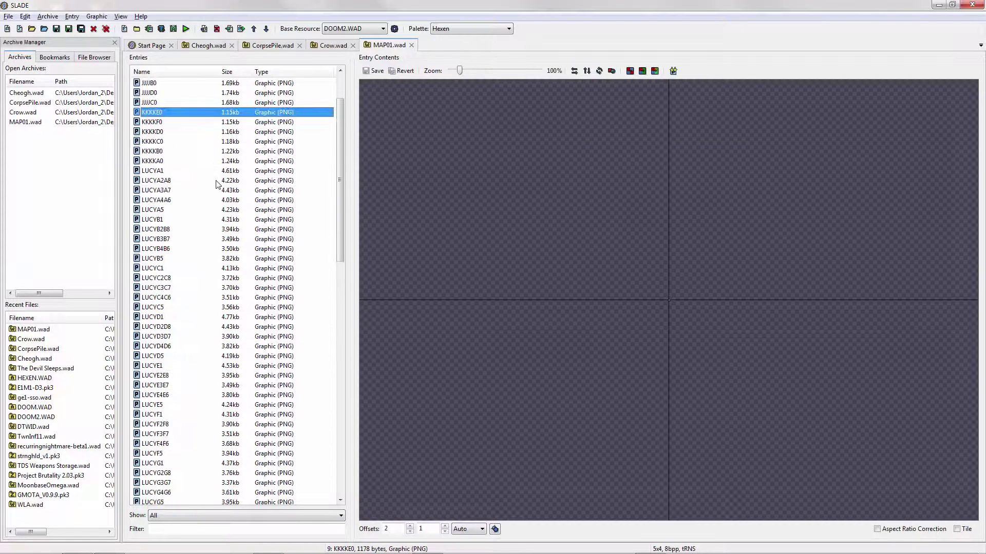
pyautogui.scroll(2, 217, 184)
pyautogui.click(229, 182)
pyautogui.click(226, 200)
pyautogui.click(204, 238)
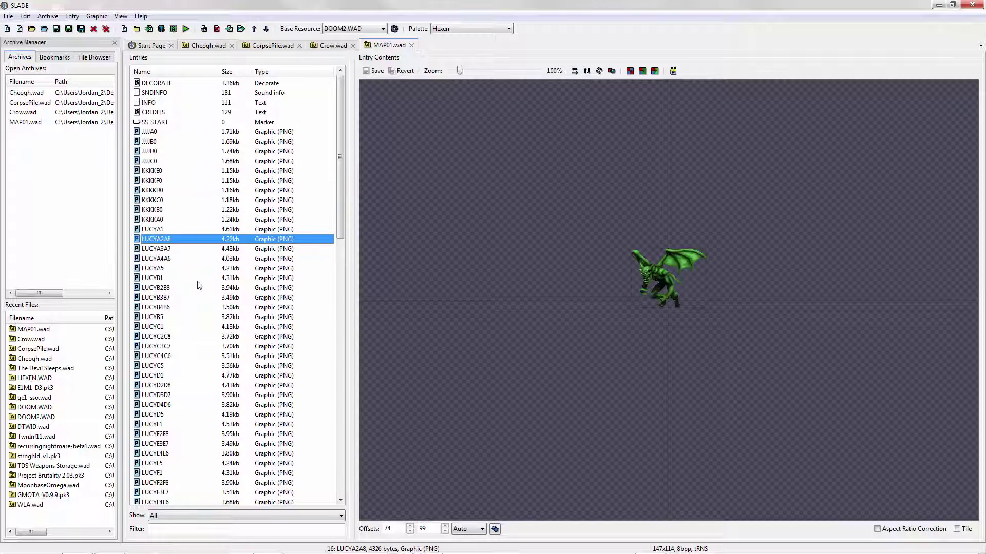
pyautogui.click(199, 282)
pyautogui.click(192, 311)
pyautogui.click(198, 372)
pyautogui.click(213, 431)
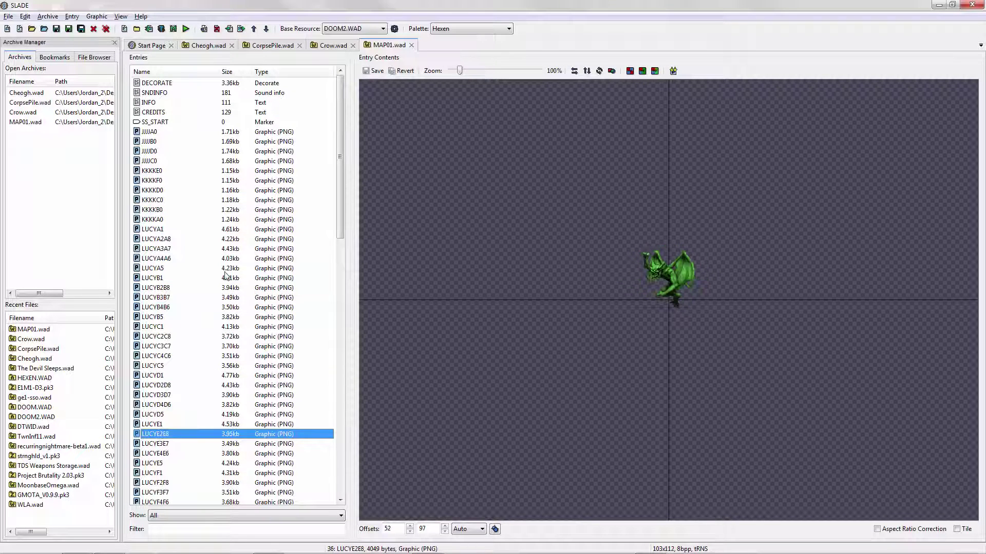
# View the gargoyle's DECORATE code and bring up the CorpsePile.wad archive.
pyautogui.click(167, 84)
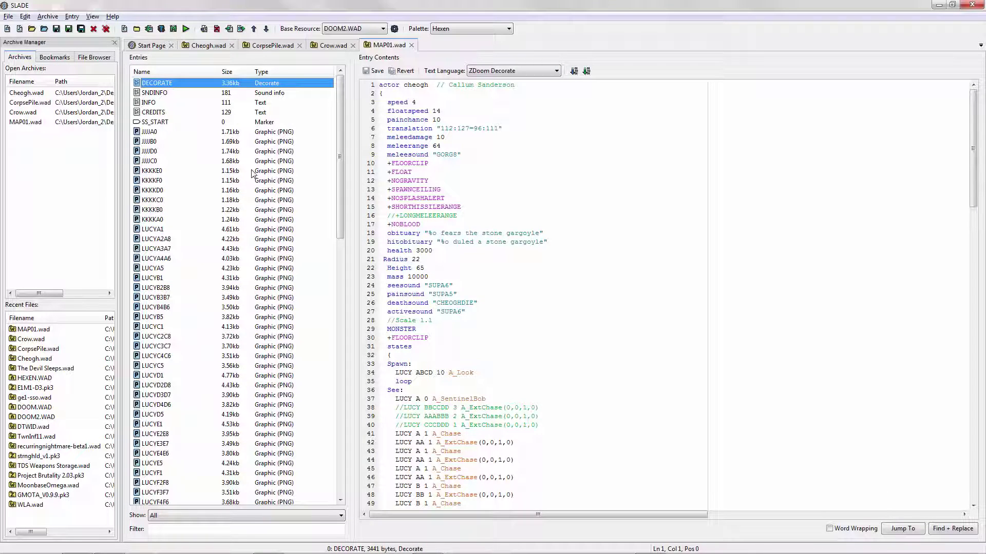
pyautogui.moveTo(340, 137); pyautogui.dragTo(290, 50)
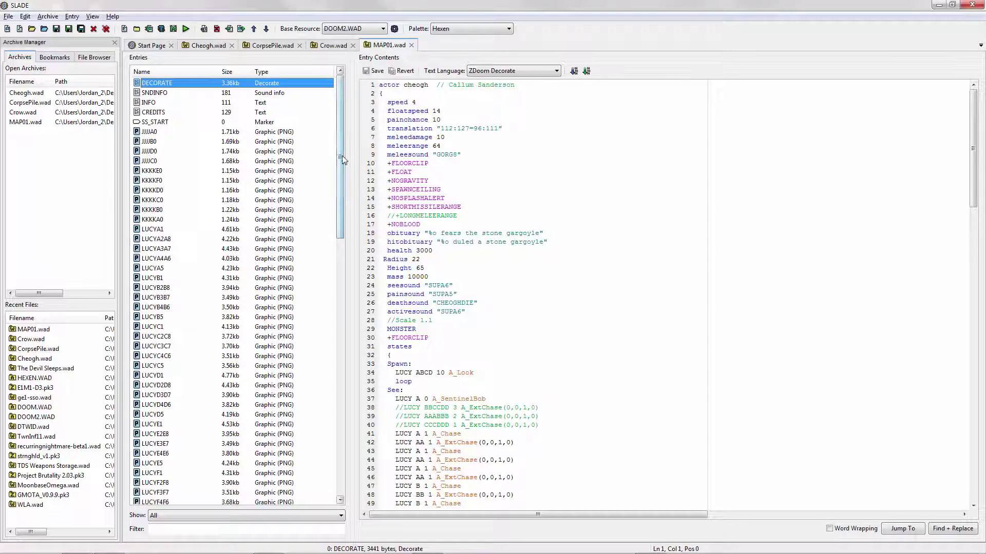
pyautogui.moveTo(341, 158); pyautogui.dragTo(329, 77)
# Copy CorpsePile.wad's seven entries into MAP01.wad, move them to the top, and save.
pyautogui.doubleClick(43, 102)
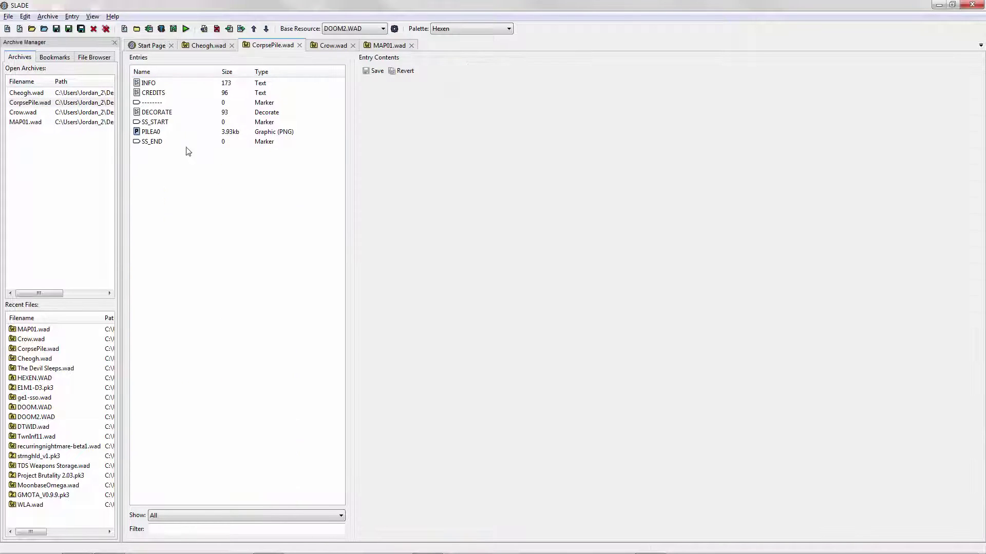
pyautogui.hotkey('ctrl', 'a')
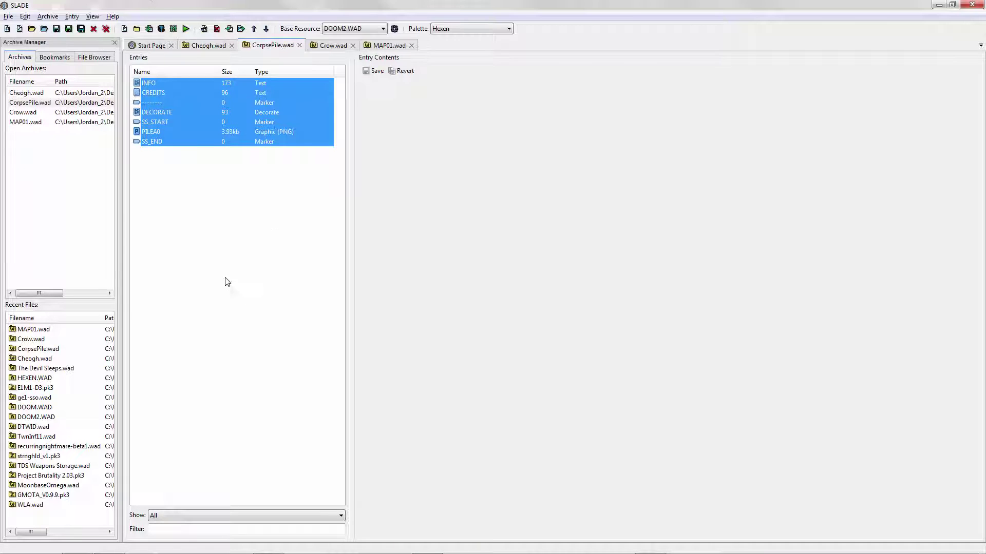
pyautogui.click(135, 164)
pyautogui.doubleClick(54, 122)
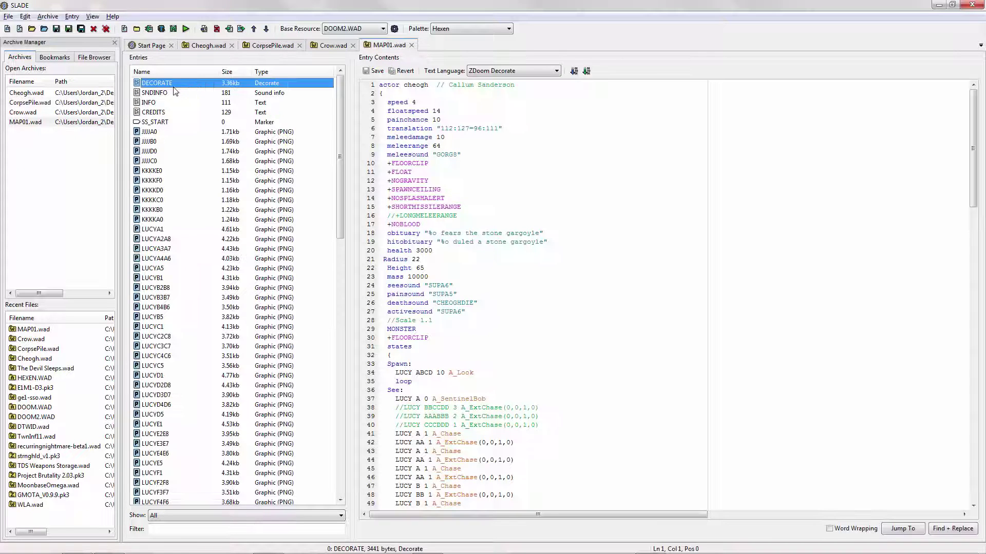
pyautogui.hotkey('ctrl', 'v')
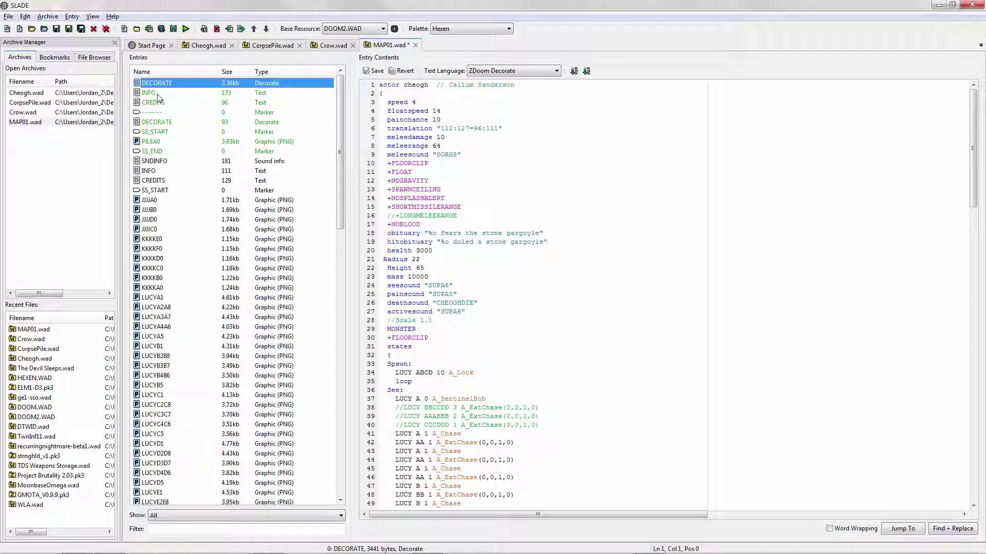
pyautogui.click(154, 94)
pyautogui.keyDown('shift'); pyautogui.click(155, 152); pyautogui.keyUp('shift')
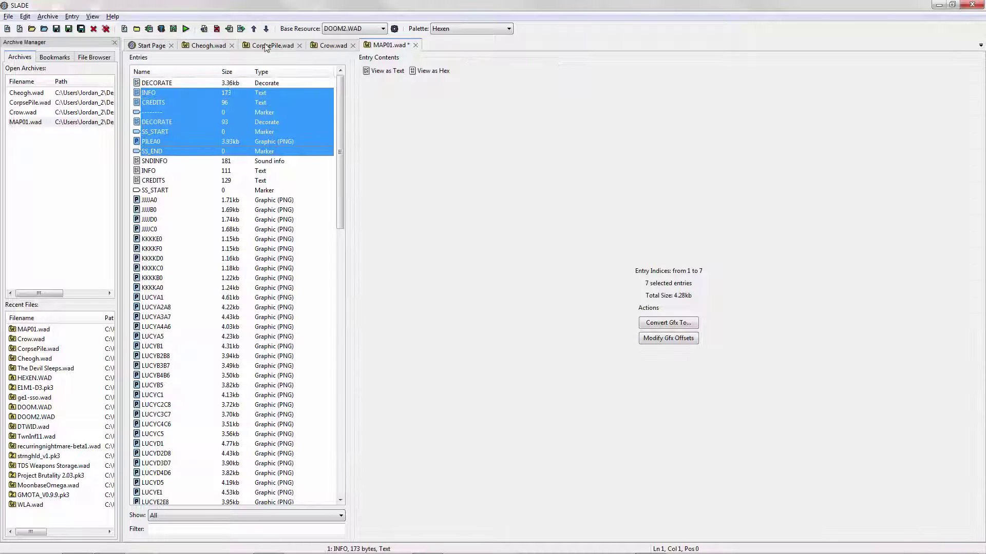
pyautogui.click(253, 29)
pyautogui.click(211, 229)
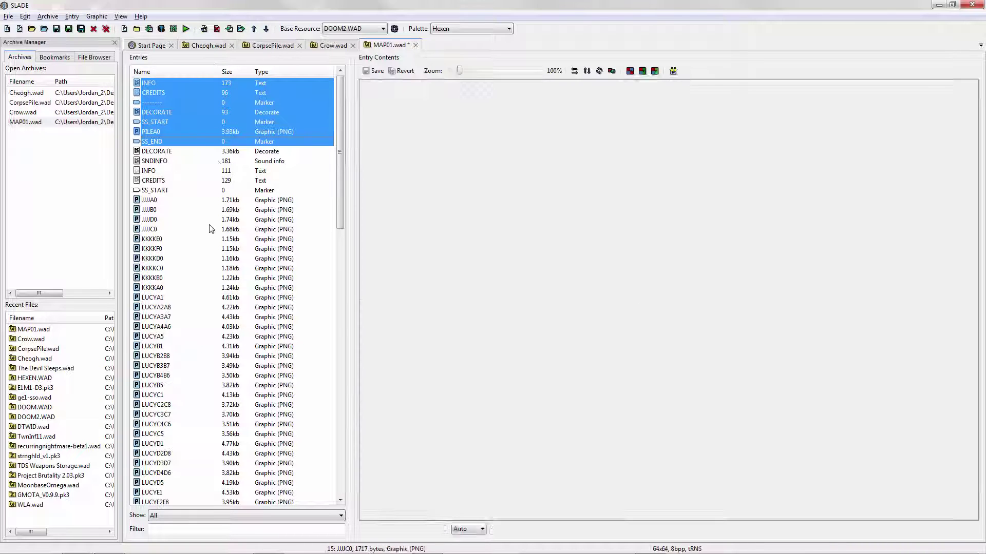
pyautogui.hotkey('ctrl', 's')
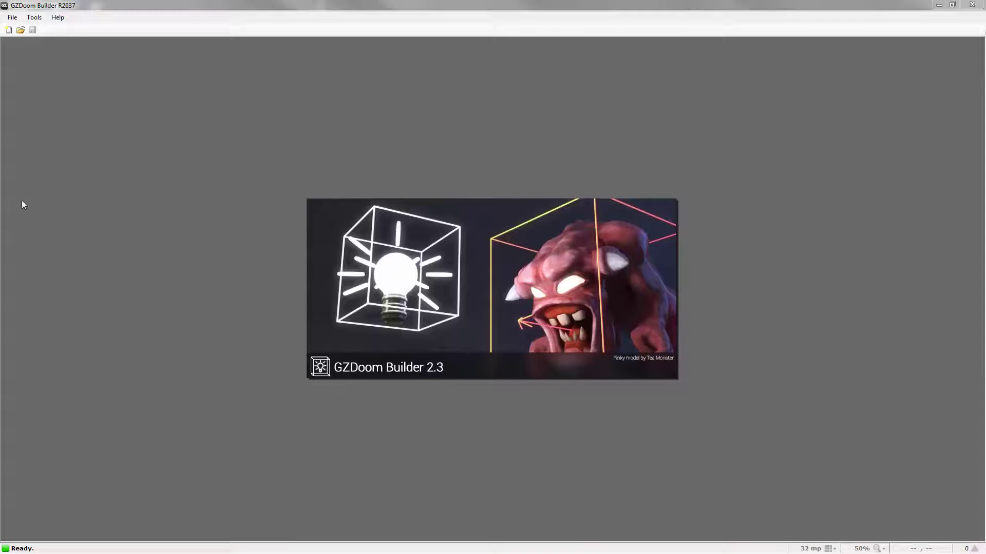
# Open MAP01.wad from the Brutal DOOM folder and confirm the MAP01 map options.
pyautogui.click(20, 30)
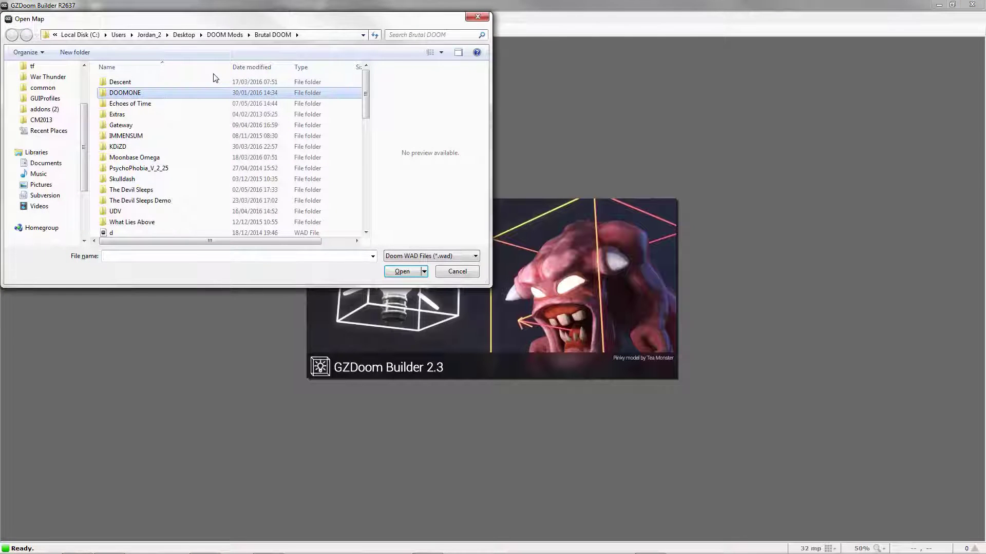
pyautogui.doubleClick(208, 87)
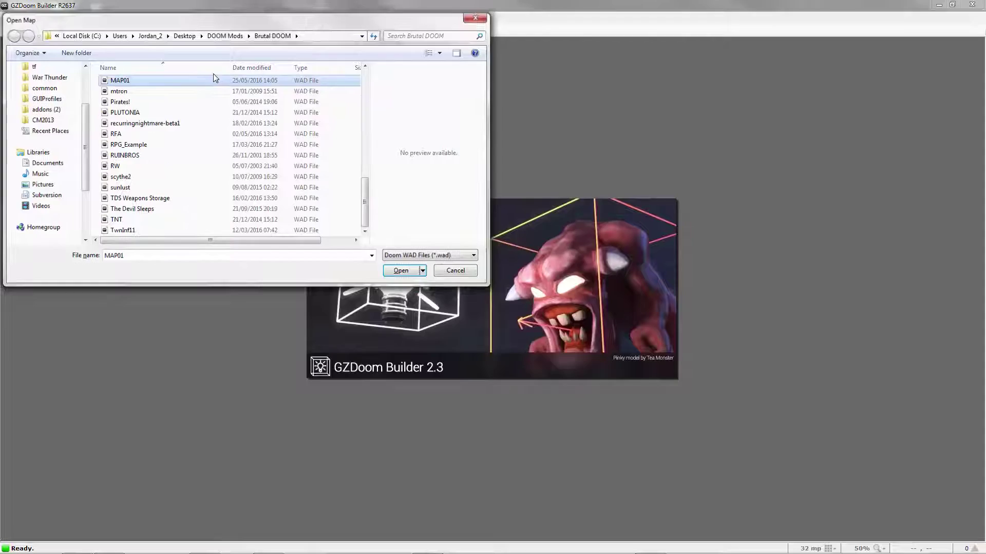
pyautogui.doubleClick(214, 77)
pyautogui.click(505, 413)
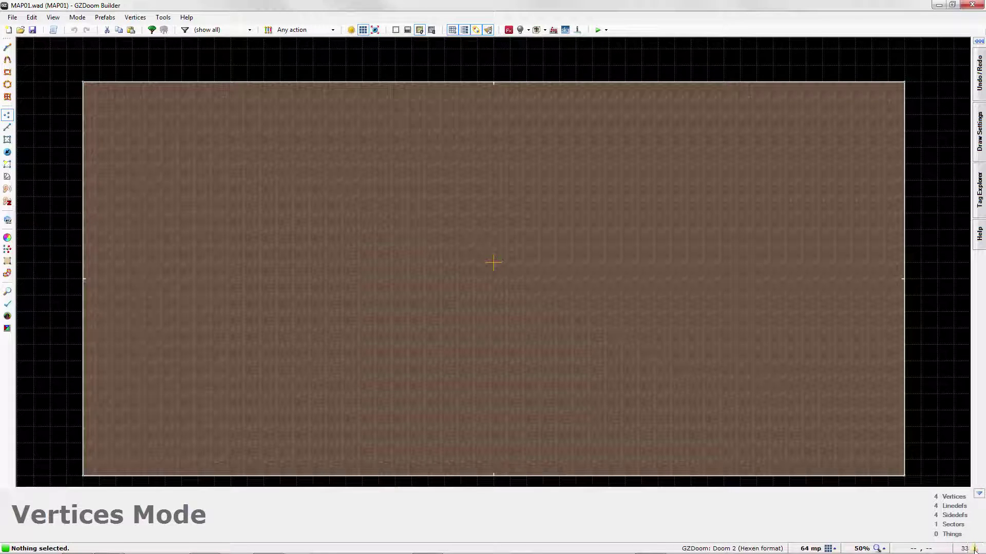
# Review the missing CRW crow sprite warnings in the errors list and clear them.
pyautogui.click(974, 550)
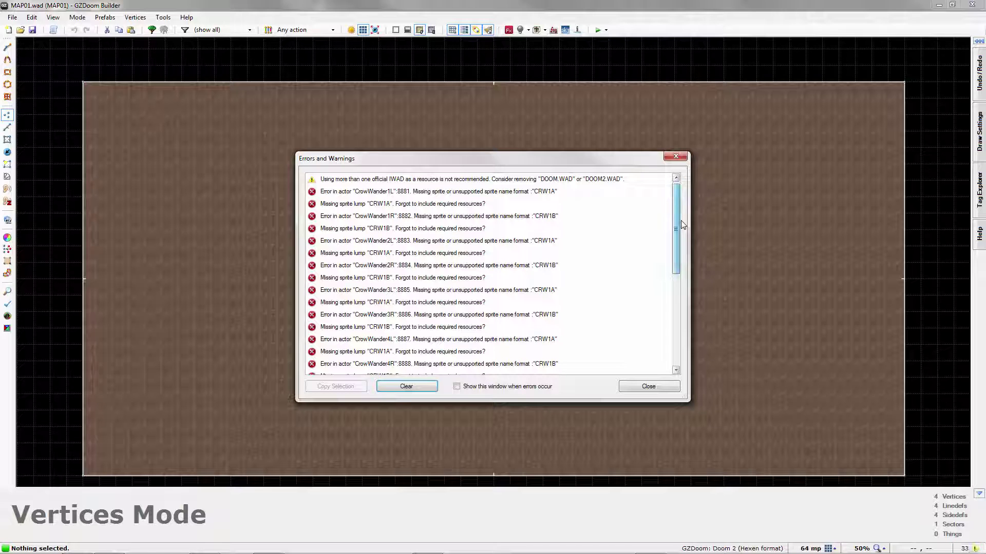
pyautogui.moveTo(683, 224); pyautogui.dragTo(689, 202)
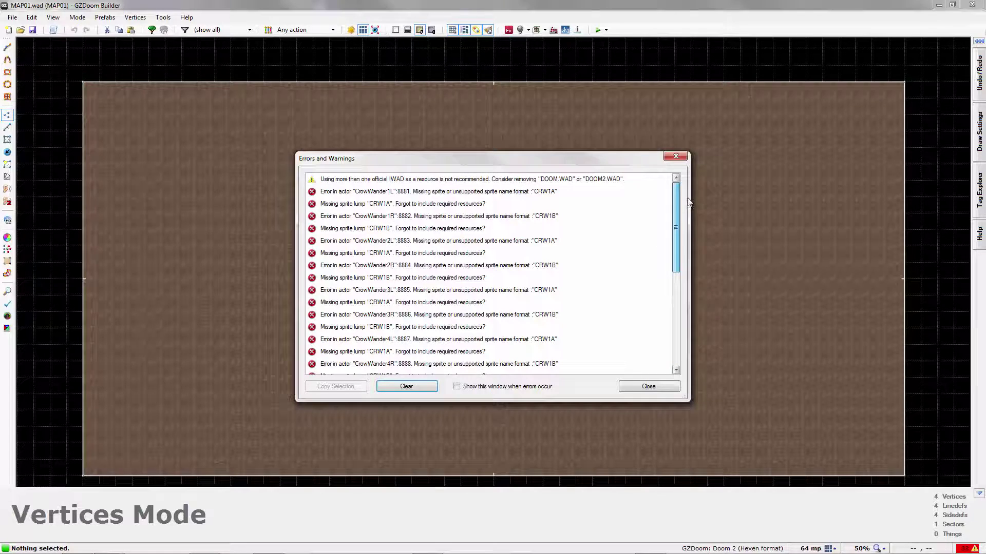
pyautogui.click(427, 392)
# Place a Player 1 start and move it to the map's left edge.
pyautogui.click(648, 386)
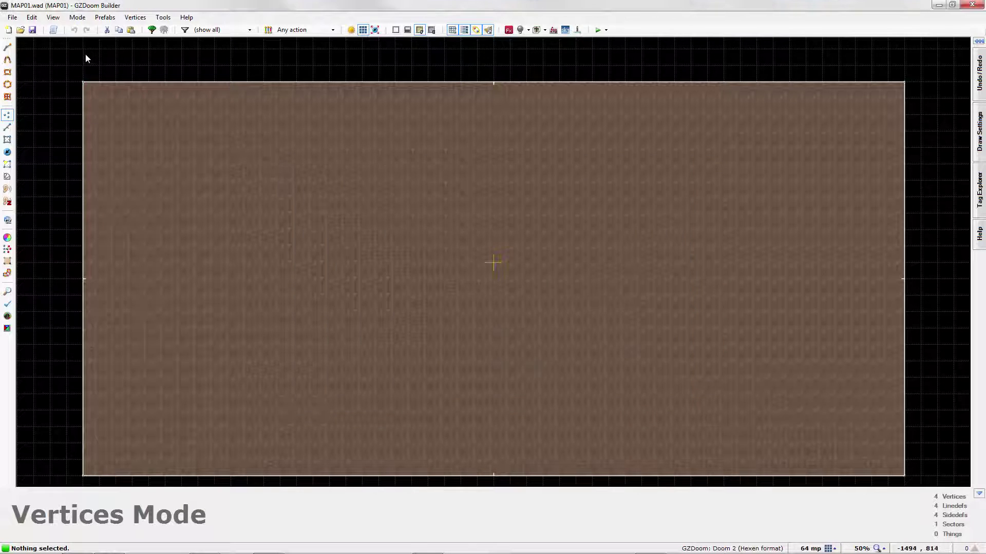
pyautogui.press('t')
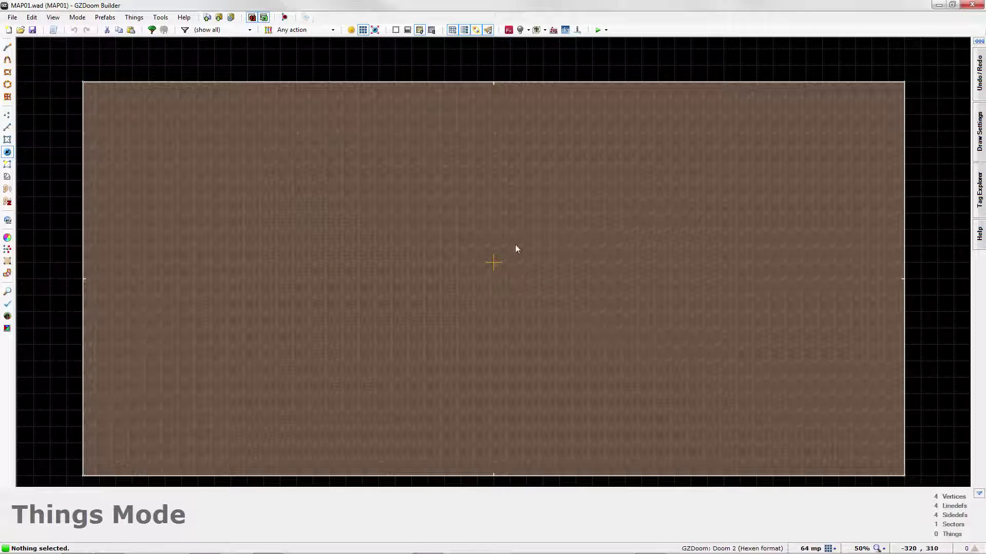
pyautogui.rightClick(347, 216)
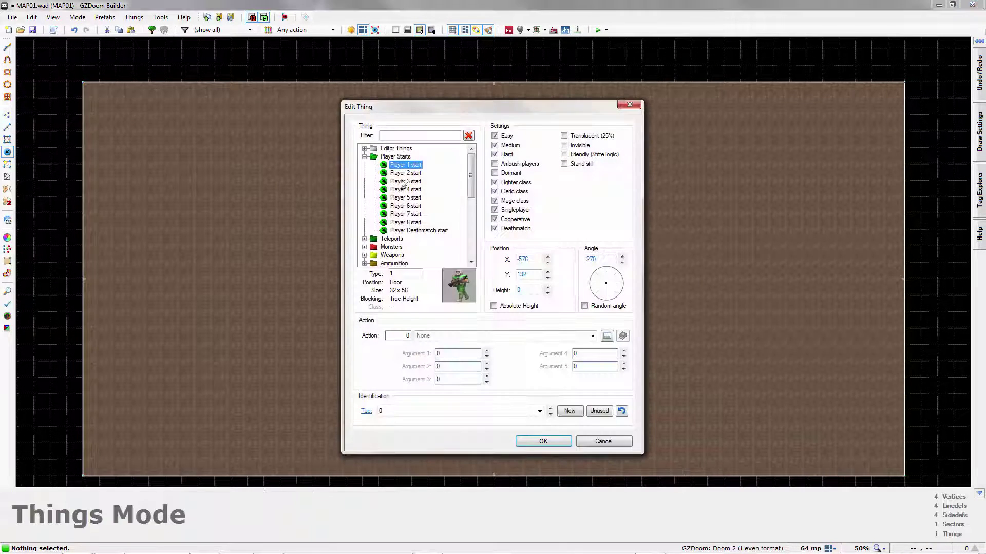
pyautogui.click(543, 442)
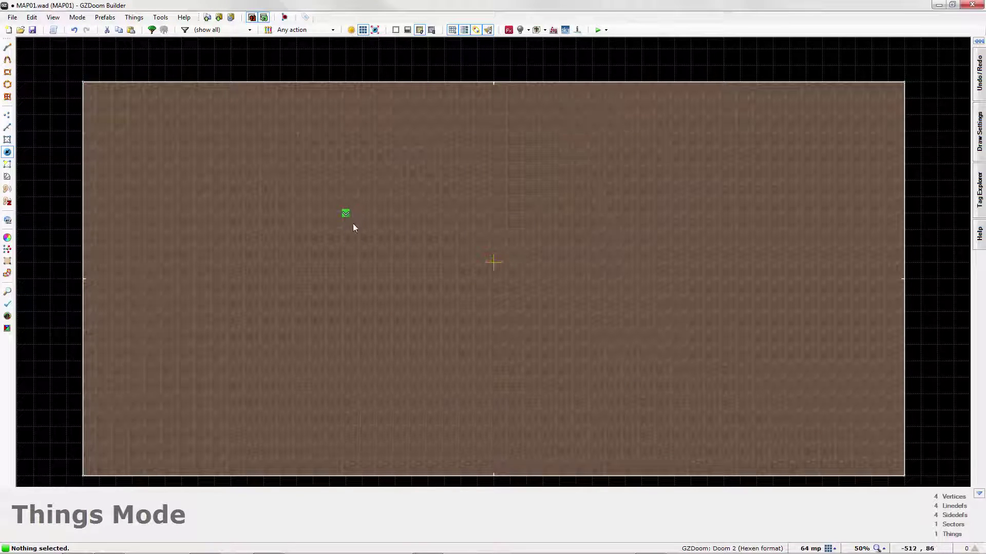
pyautogui.moveTo(352, 214); pyautogui.dragTo(102, 281)
# Set the player start's angle to 0 and insert a second thing to its right.
pyautogui.rightClick(99, 280)
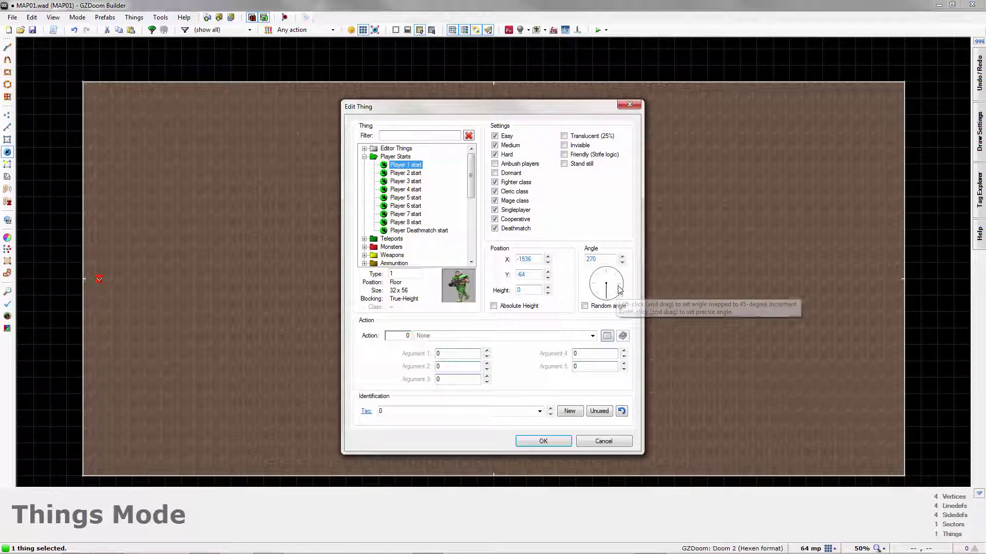
pyautogui.click(619, 283)
pyautogui.press('Return')
pyautogui.rightClick(181, 279)
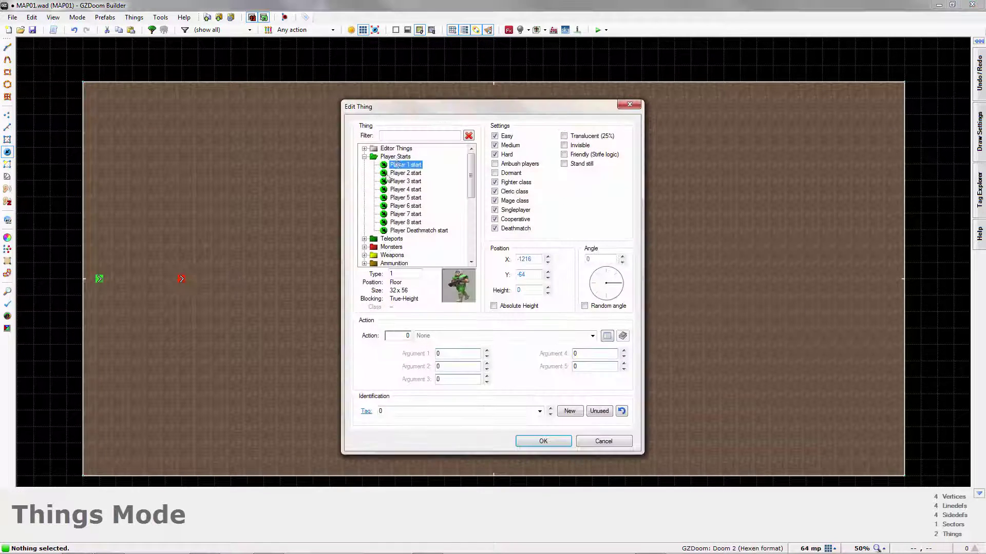
pyautogui.click(364, 156)
pyautogui.scroll(-3, 393, 197)
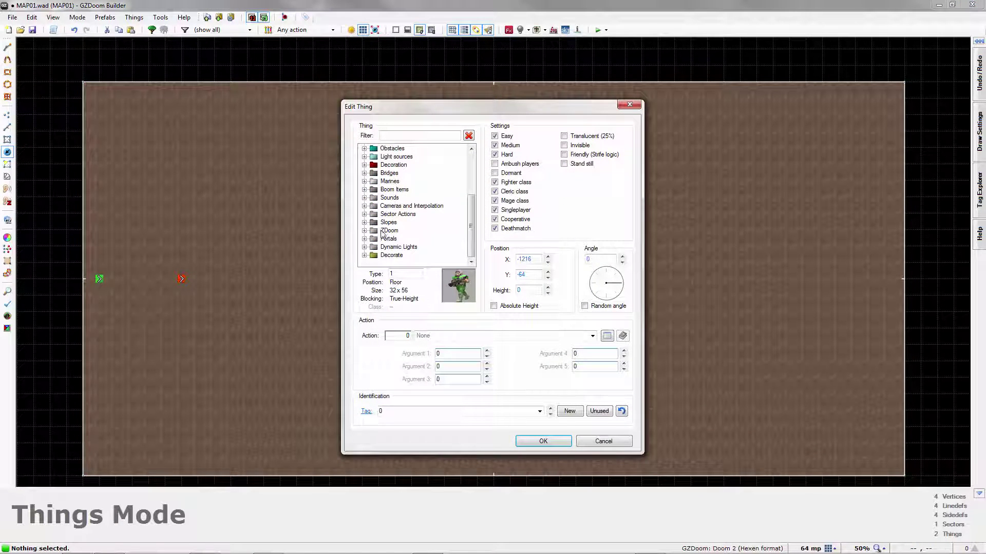
pyautogui.click(387, 256)
pyautogui.click(364, 256)
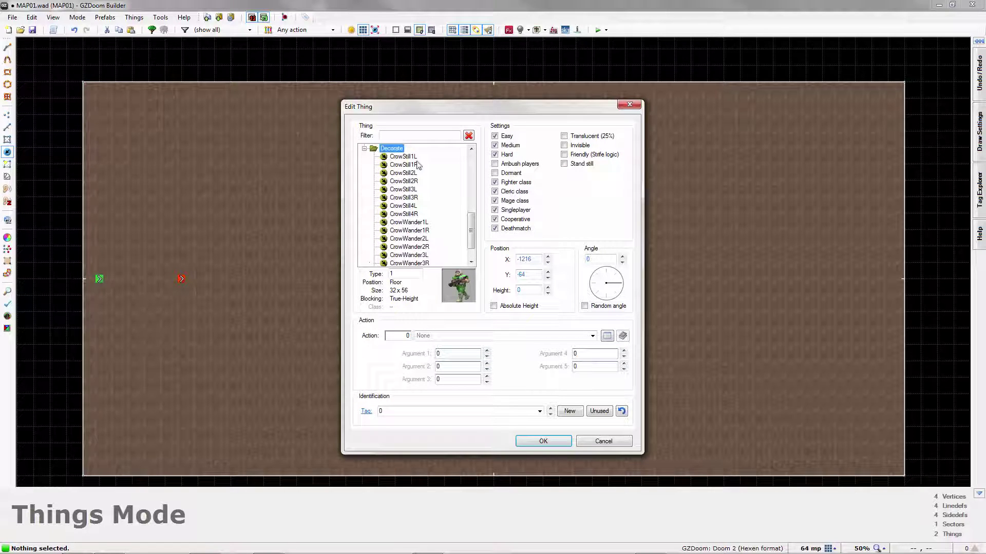
pyautogui.scroll(-2, 412, 165)
pyautogui.scroll(3, 409, 259)
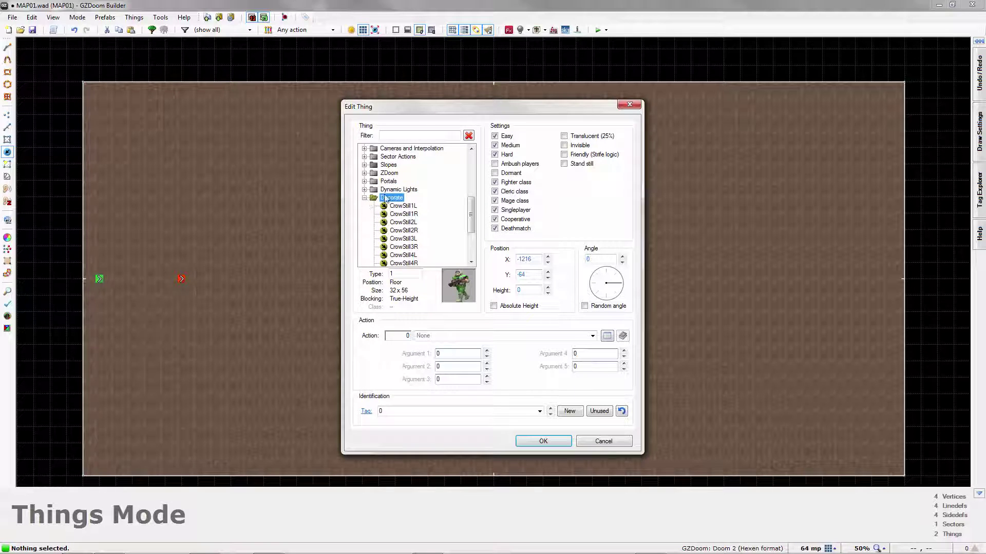
pyautogui.scroll(1, 414, 213)
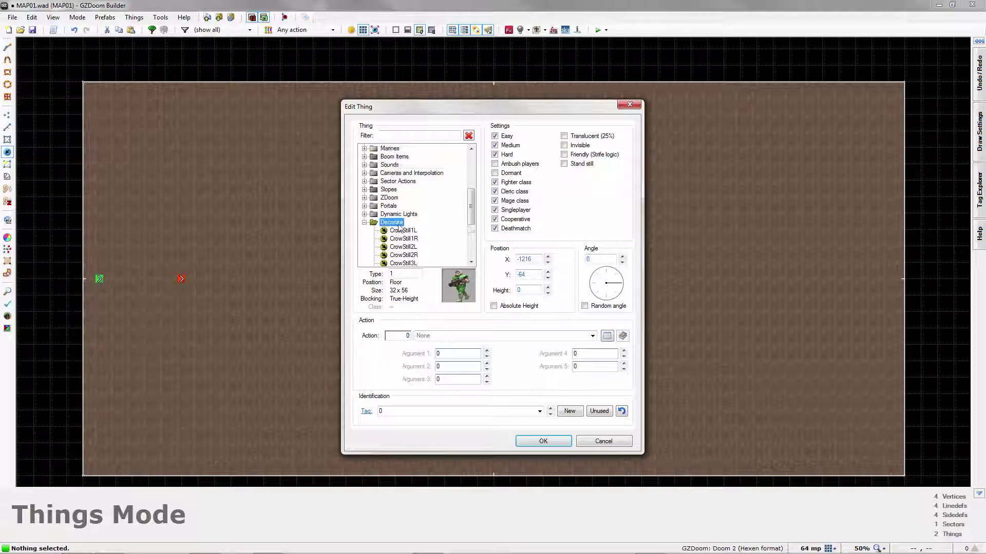
pyautogui.scroll(-1, 395, 211)
pyautogui.click(364, 198)
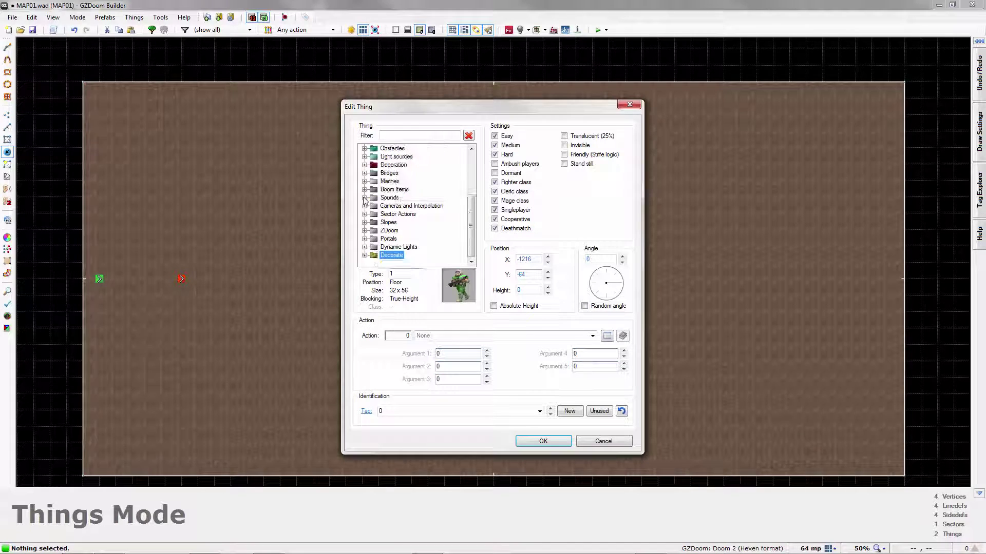
pyautogui.scroll(5, 398, 204)
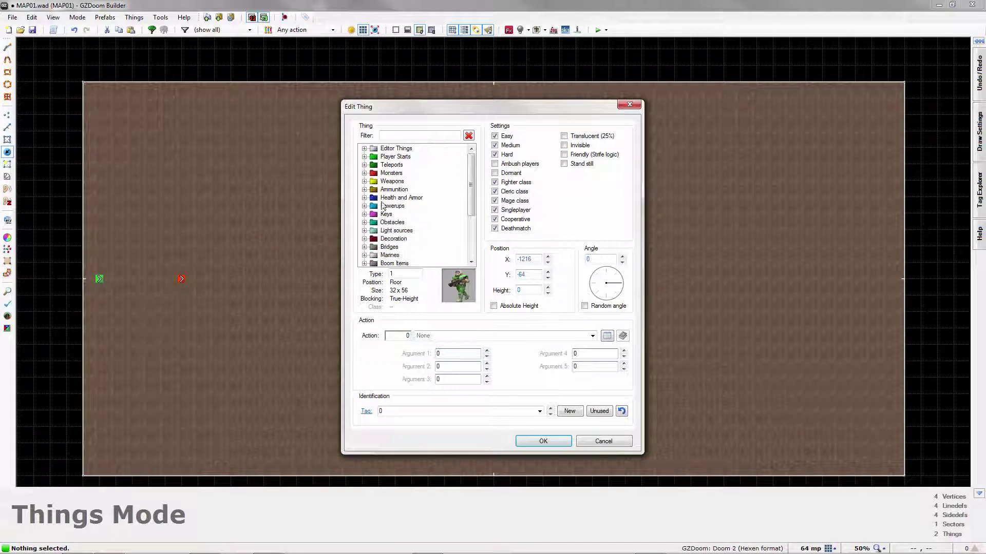
pyautogui.click(365, 174)
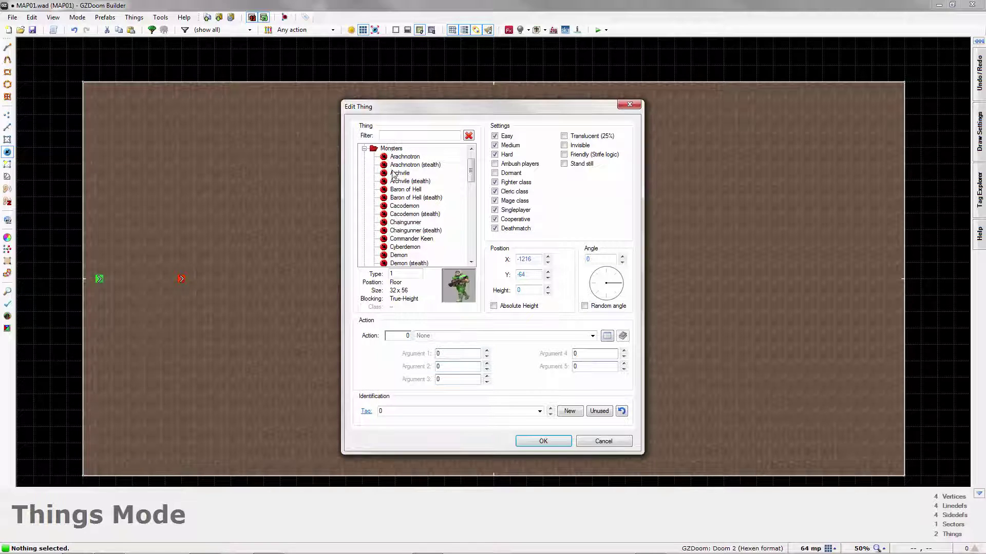
pyautogui.scroll(-3, 395, 181)
pyautogui.scroll(-6, 395, 184)
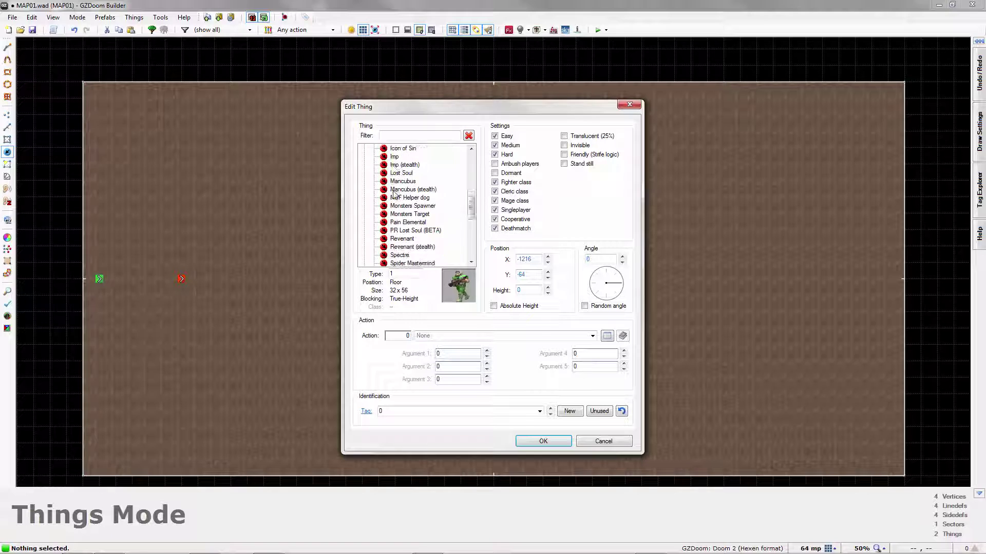
pyautogui.scroll(1, 420, 212)
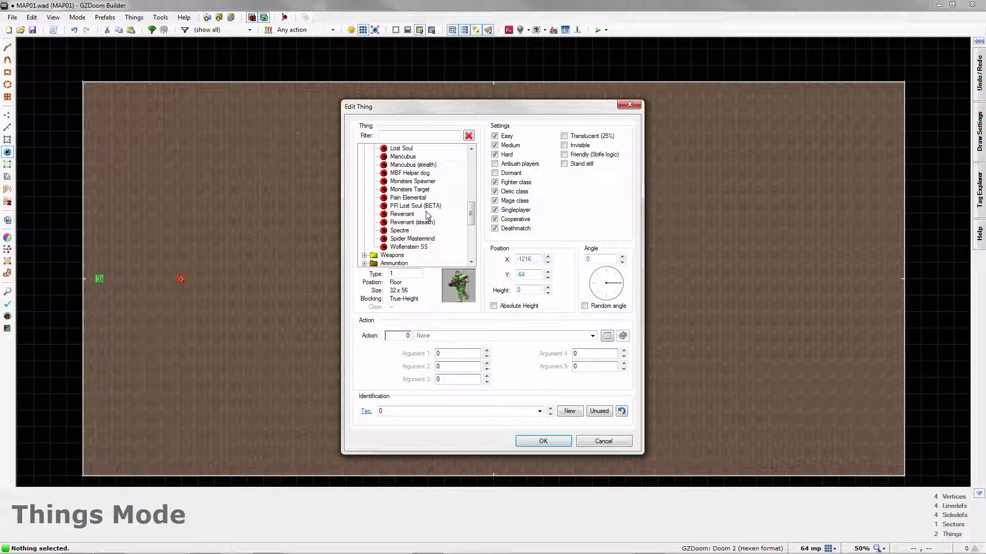
pyautogui.scroll(7, 425, 212)
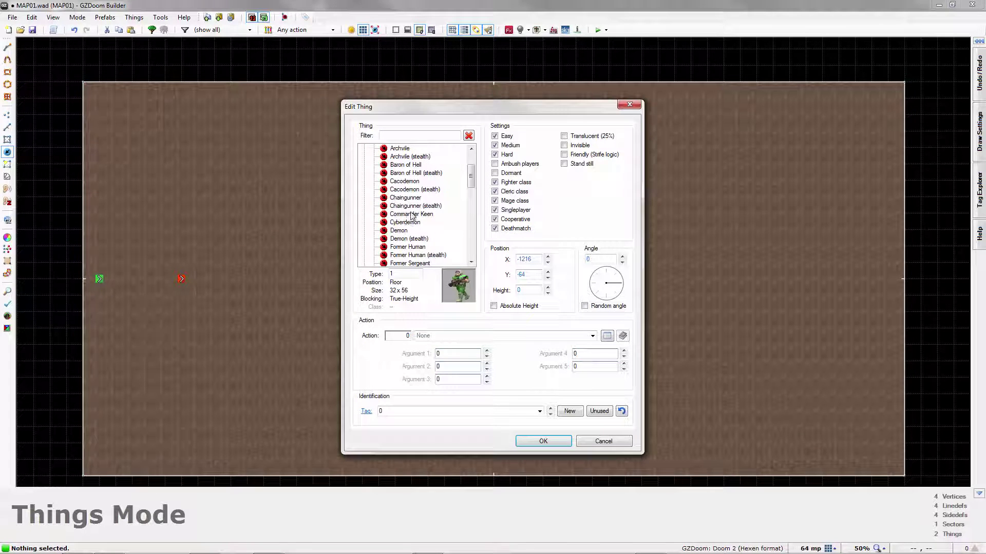
pyautogui.scroll(2, 414, 191)
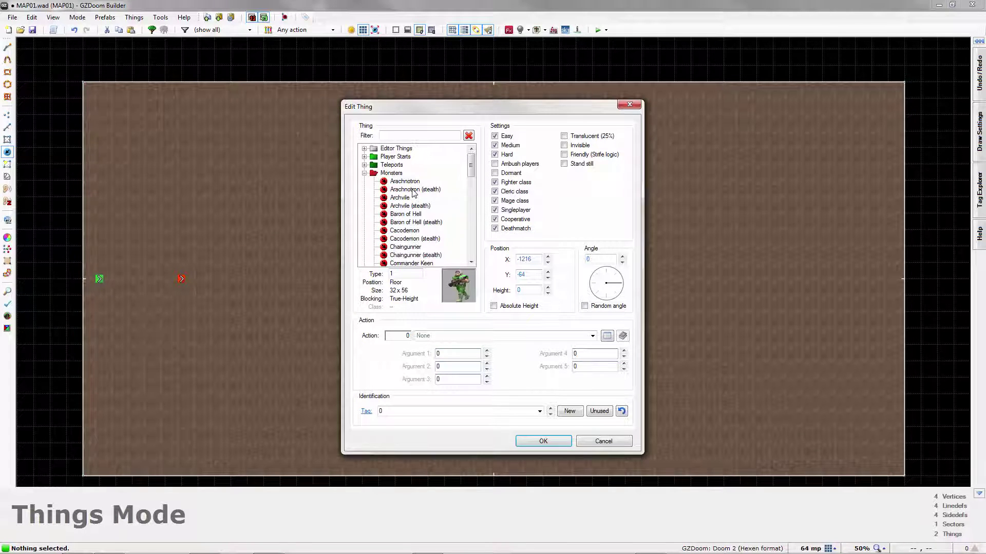
pyautogui.click(363, 174)
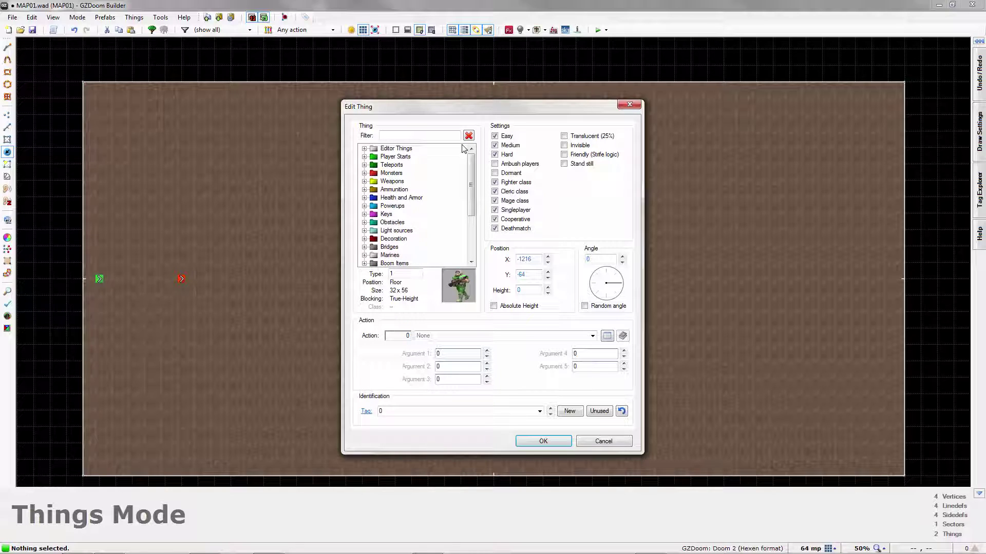
pyautogui.scroll(-1, 436, 187)
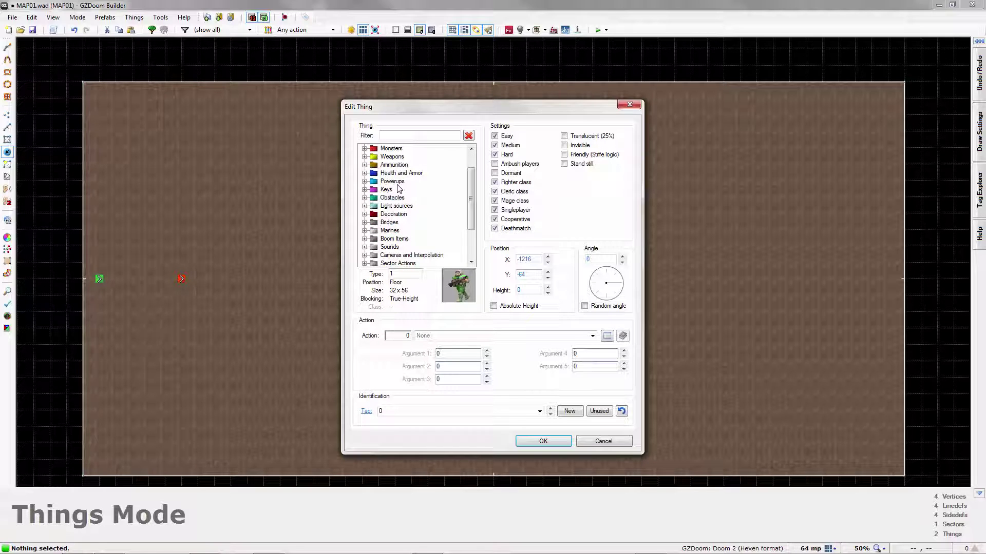
pyautogui.click(365, 199)
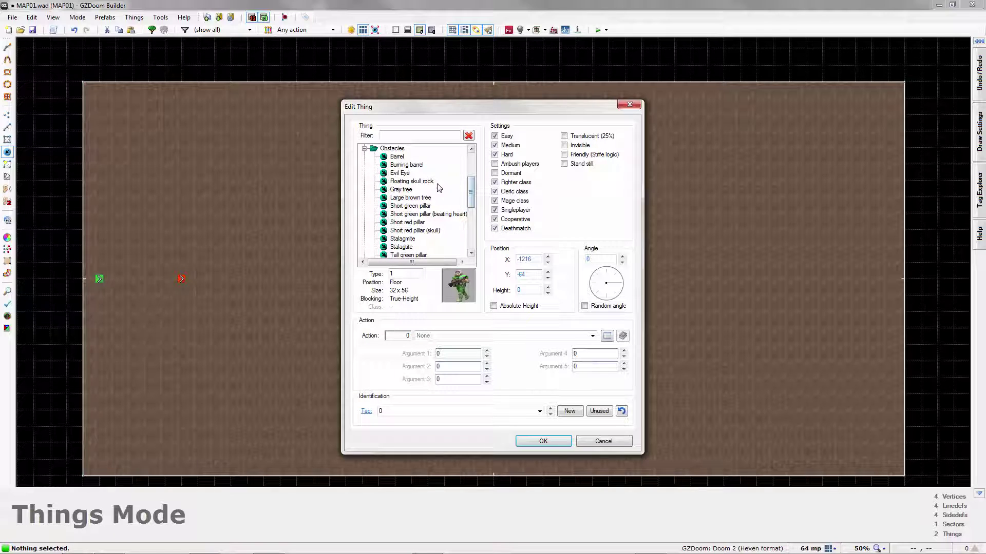
pyautogui.scroll(-2, 420, 191)
pyautogui.scroll(3, 405, 191)
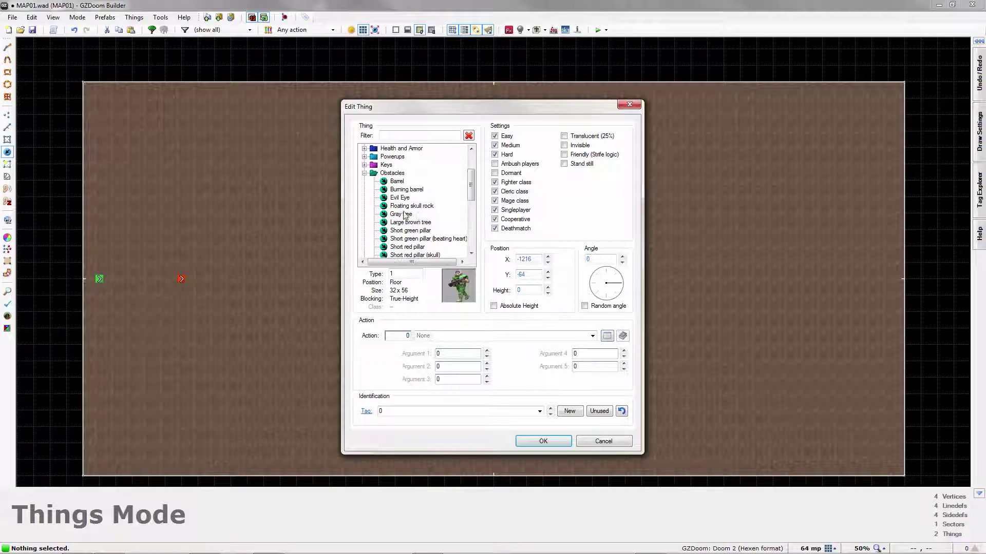
pyautogui.click(365, 174)
pyautogui.scroll(2, 383, 185)
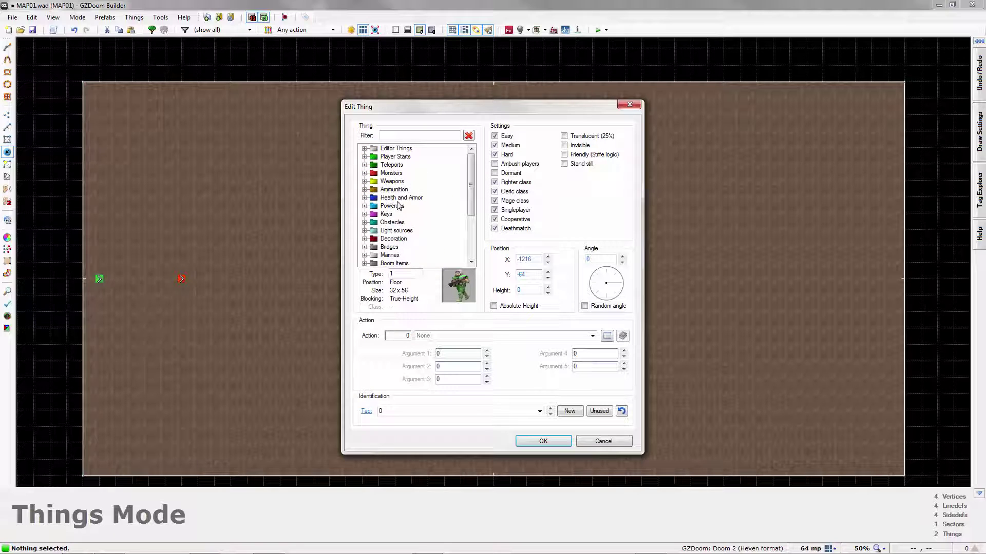
pyautogui.click(364, 239)
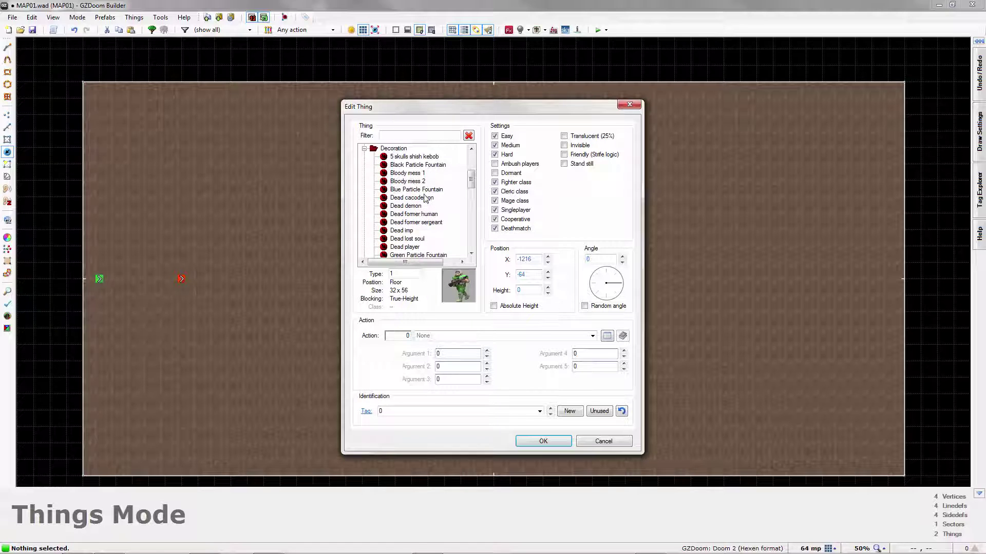
pyautogui.scroll(-10, 433, 172)
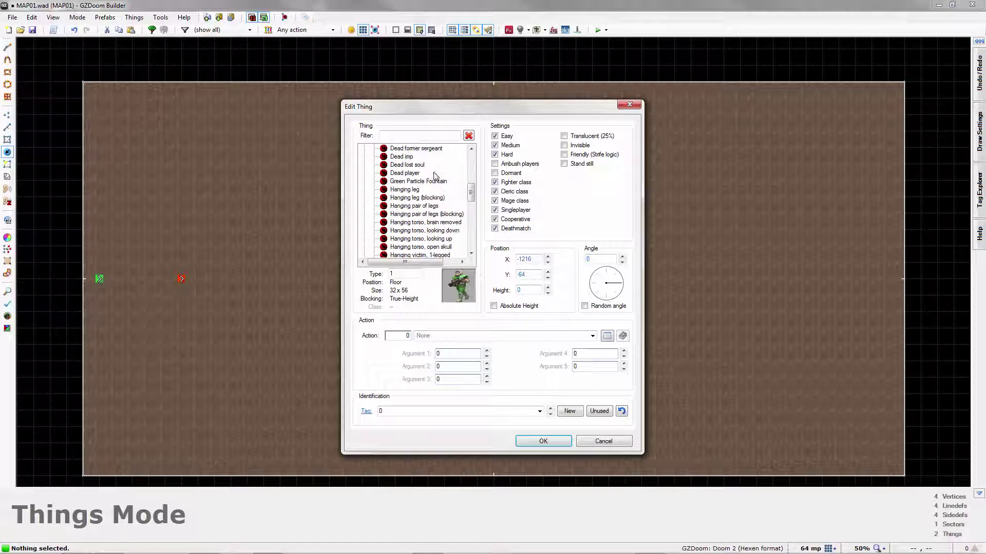
pyautogui.scroll(-4, 433, 177)
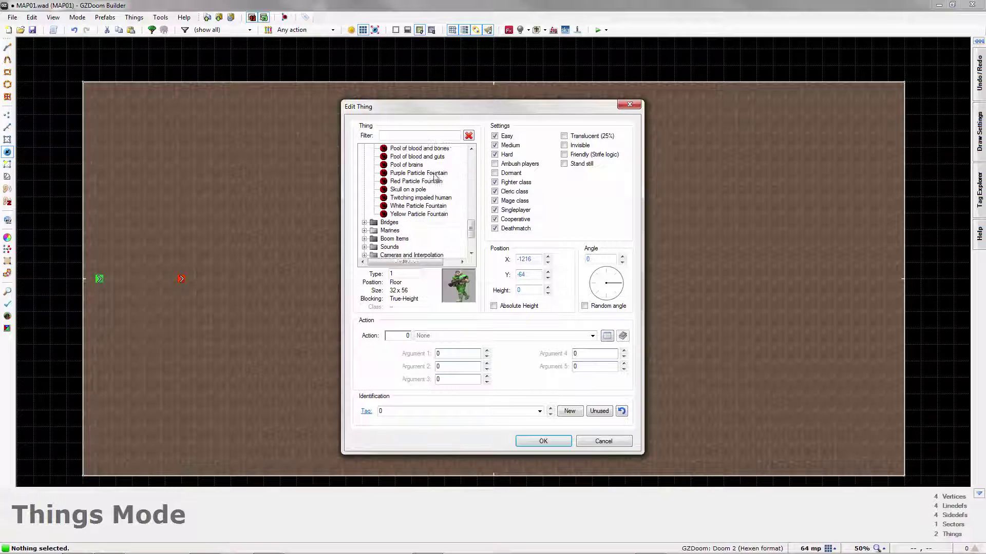
pyautogui.scroll(4, 434, 175)
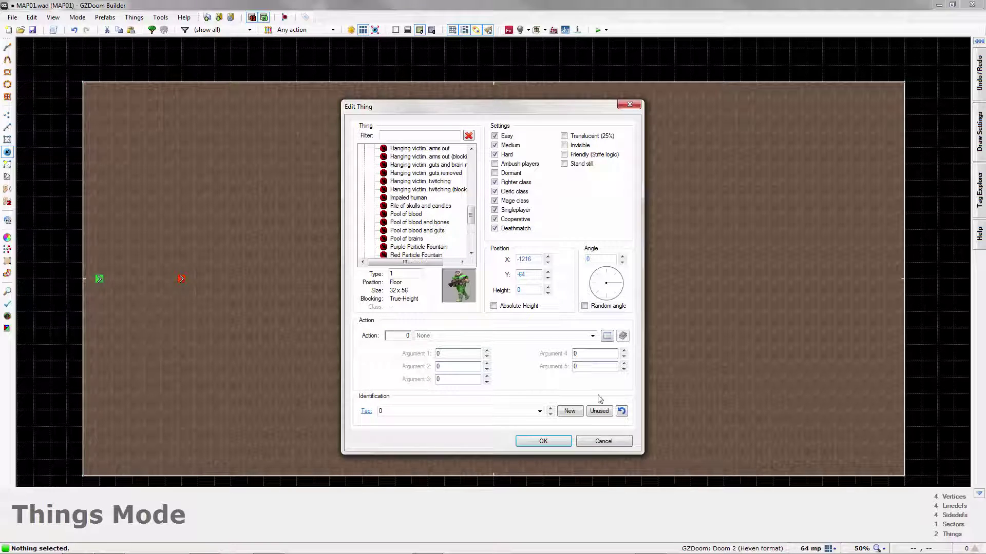
# Save the map into MAP01.wad and close GZDoom Builder.
pyautogui.click(602, 441)
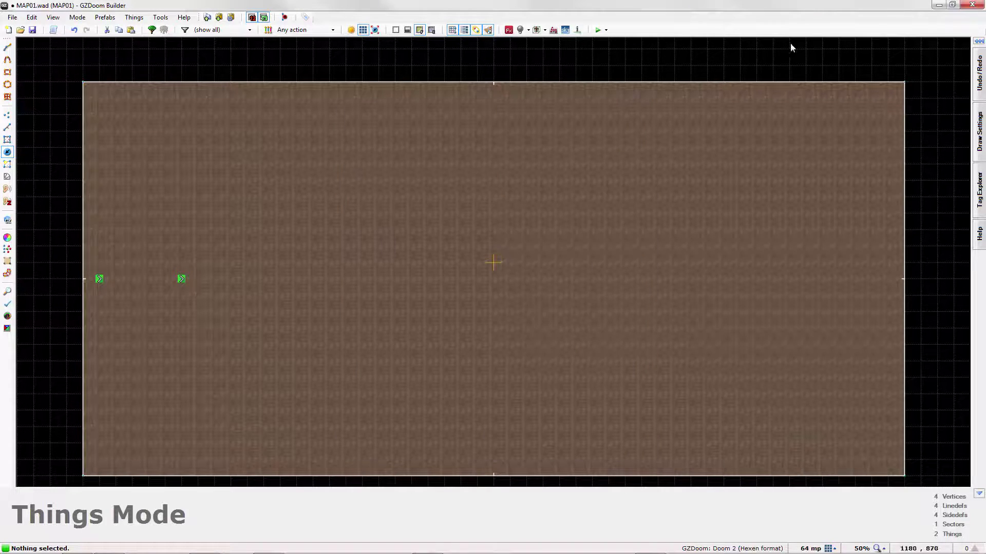
pyautogui.hotkey('ctrl', 's')
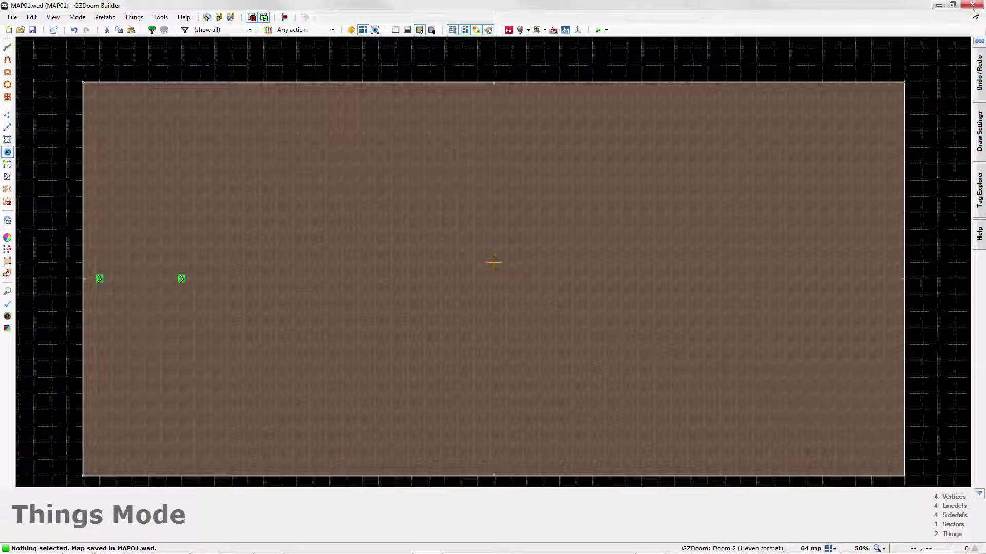
pyautogui.click(971, 4)
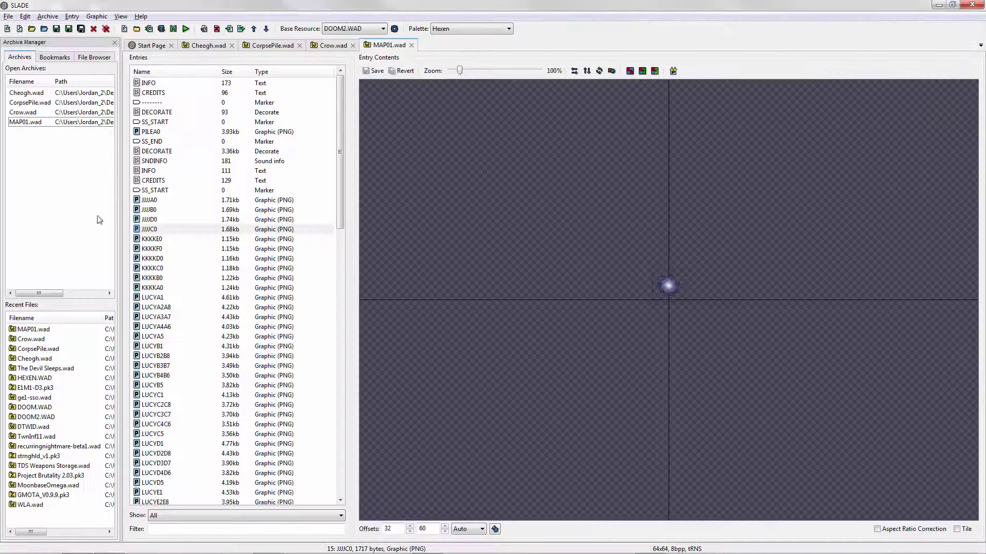
# Close MAP01.wad in SLADE and reopen it from Recent Files.
pyautogui.click(190, 200)
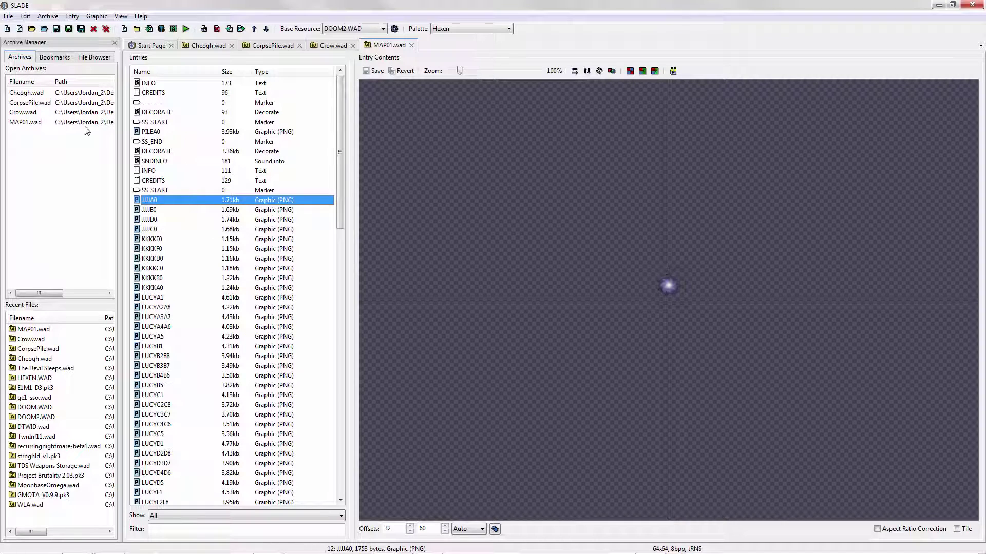
pyautogui.rightClick(50, 124)
pyautogui.click(74, 153)
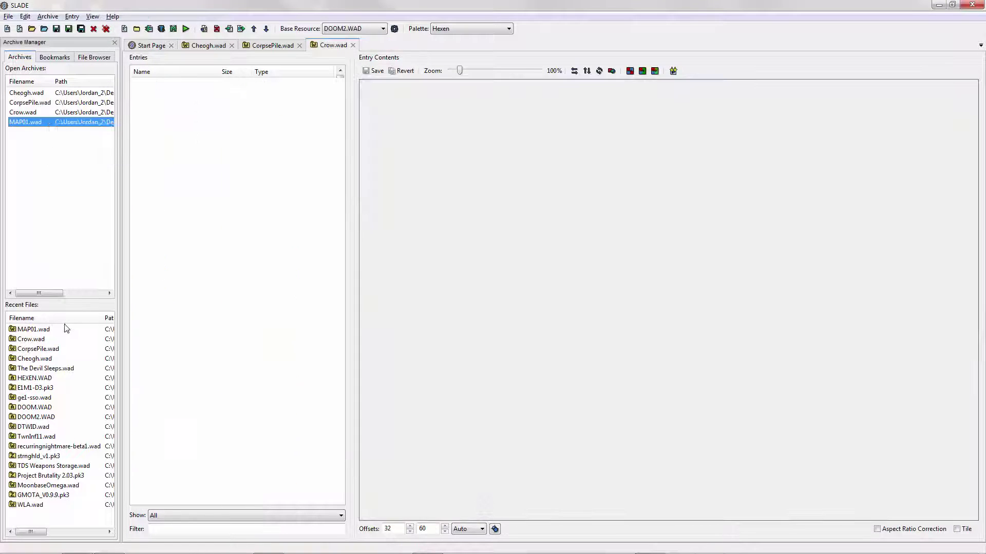
pyautogui.doubleClick(54, 331)
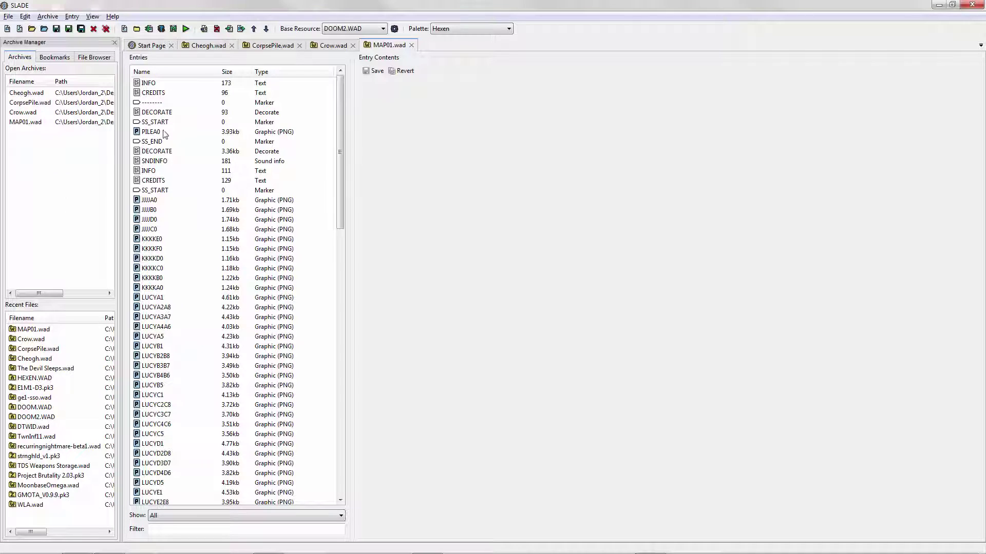
# Give CorpsePile editor number 31111 in the first DECORATE entry and save the archive.
pyautogui.click(164, 113)
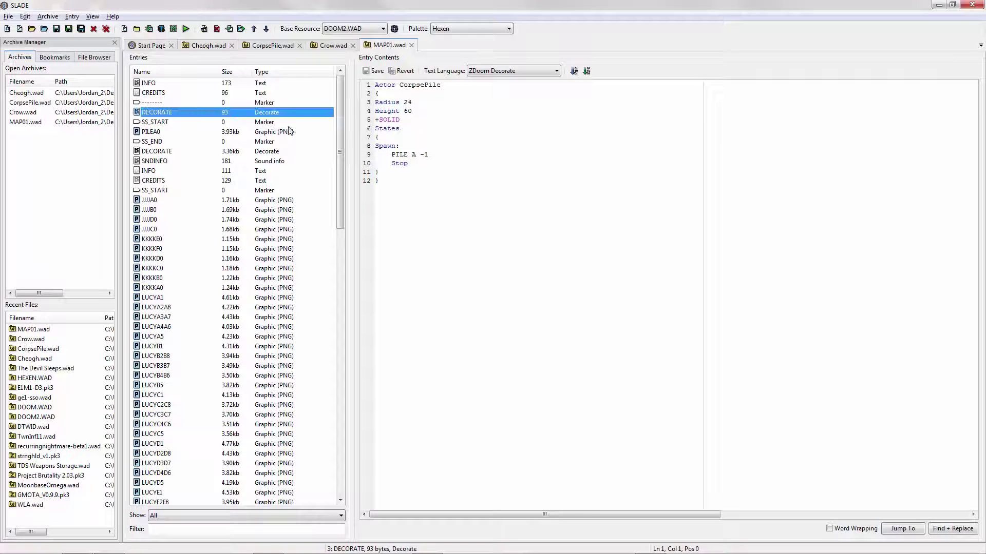
pyautogui.click(453, 84)
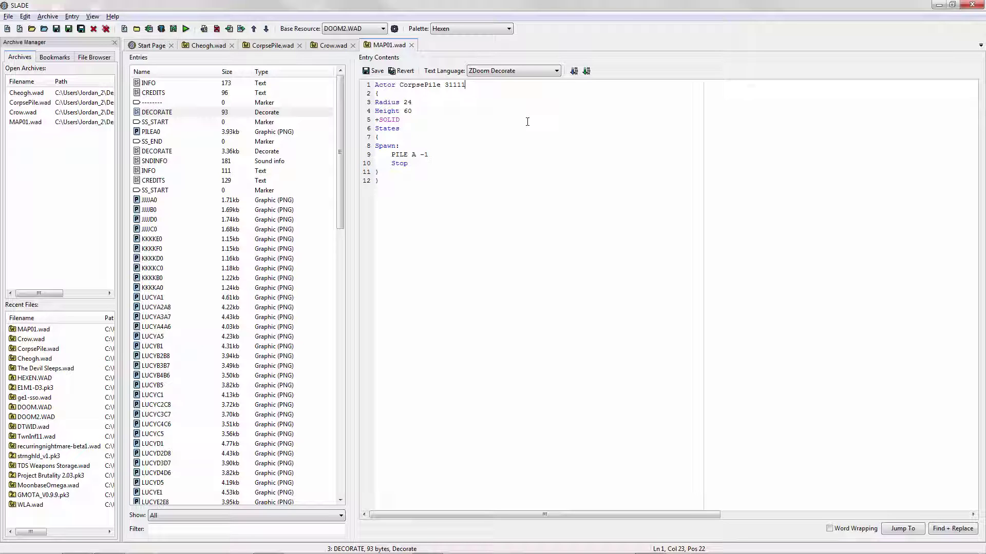
pyautogui.click(374, 71)
pyautogui.click(254, 209)
pyautogui.hotkey('ctrl', 's')
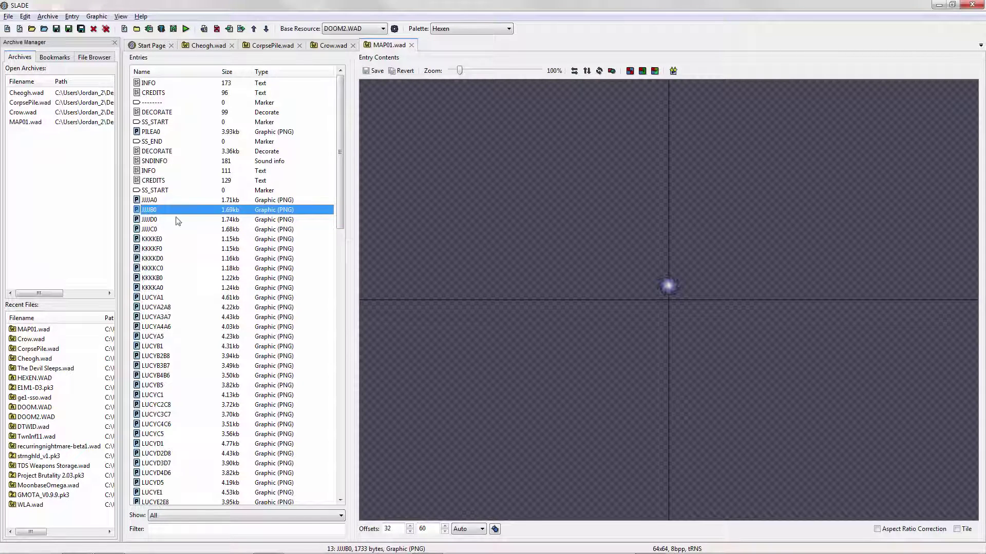
# Add 31112 after cheogh in the second DECORATE entry and save it.
pyautogui.click(159, 152)
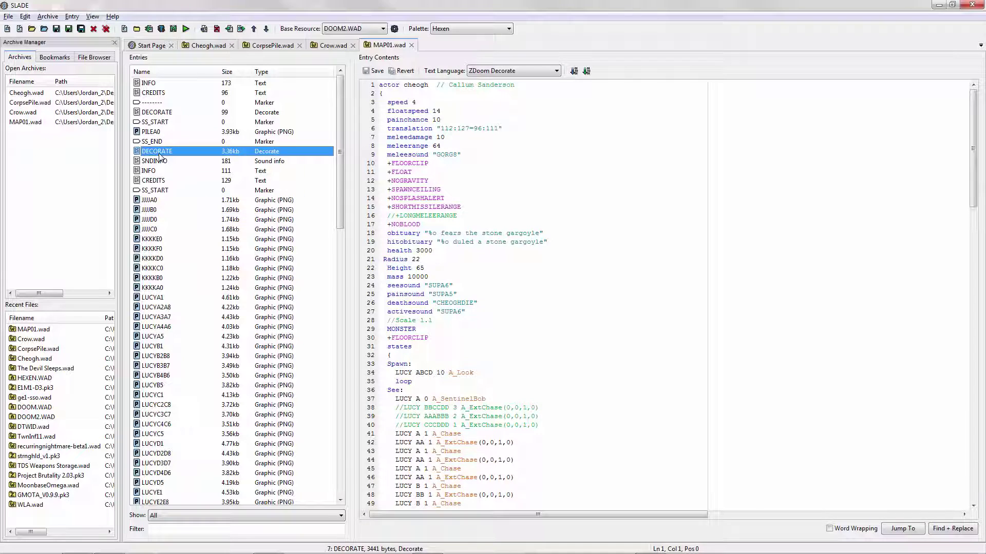
pyautogui.click(431, 85)
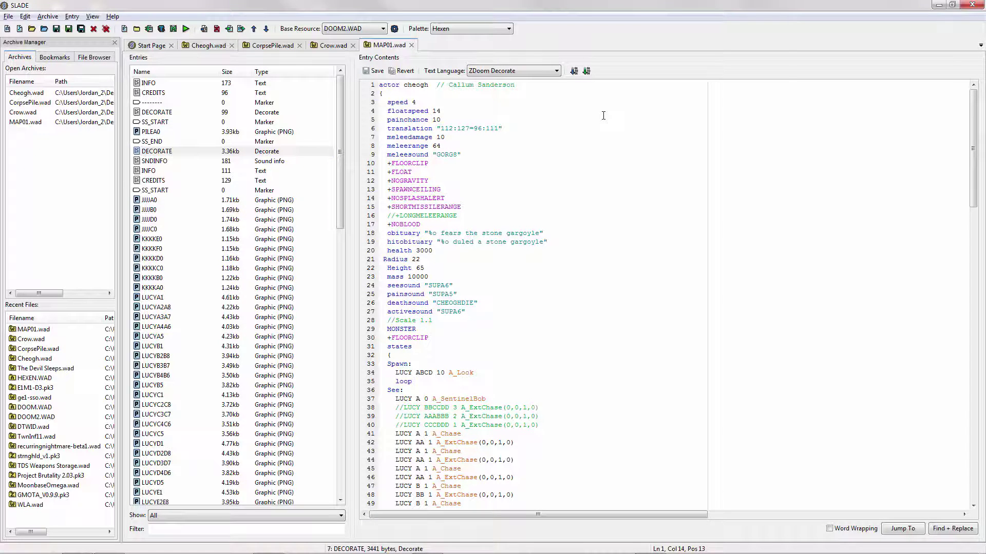
pyautogui.write('31112')
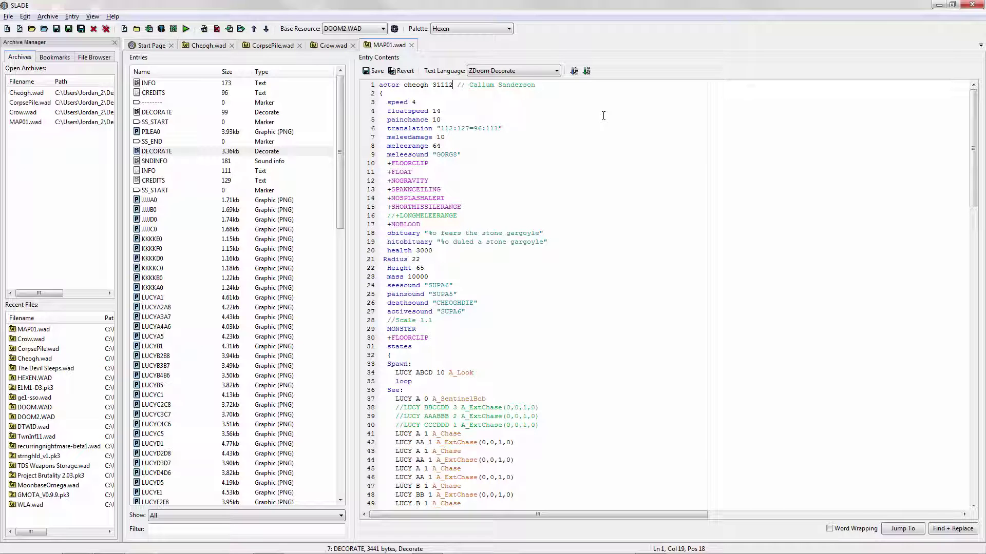
pyautogui.hotkey('ctrl', 's')
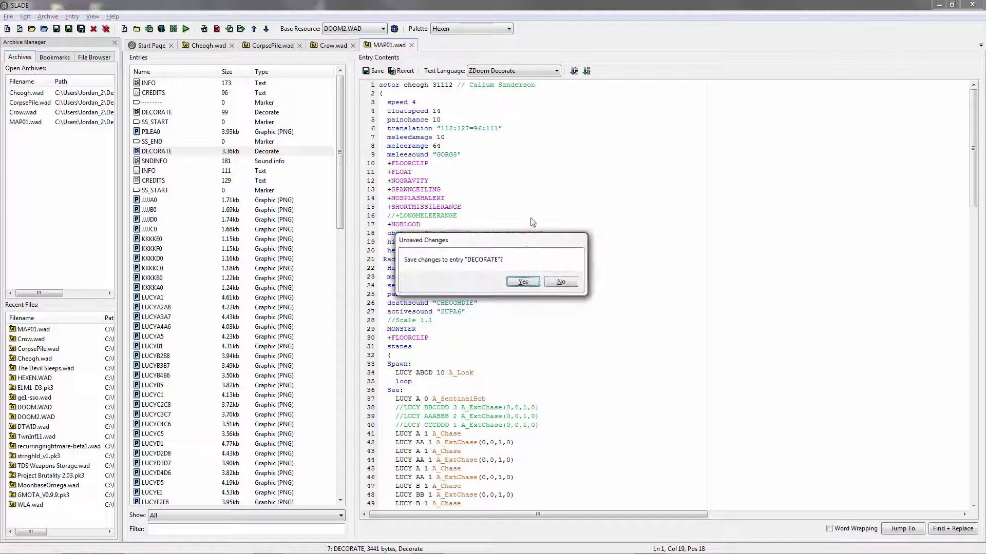
pyautogui.click(521, 281)
# Browse the CREDITS, DECORATE and SS_START entries before returning to GZDoom Builder.
pyautogui.click(224, 181)
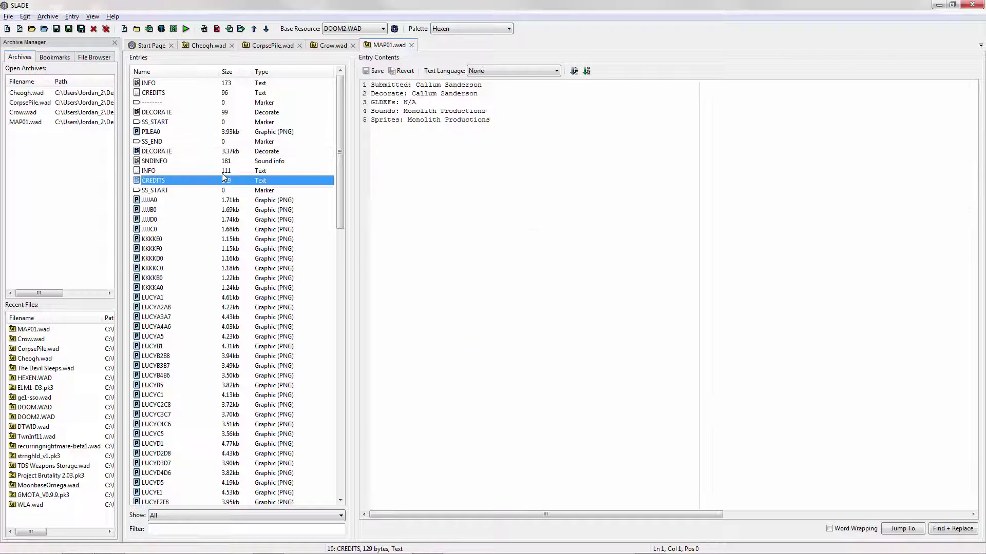
pyautogui.click(431, 142)
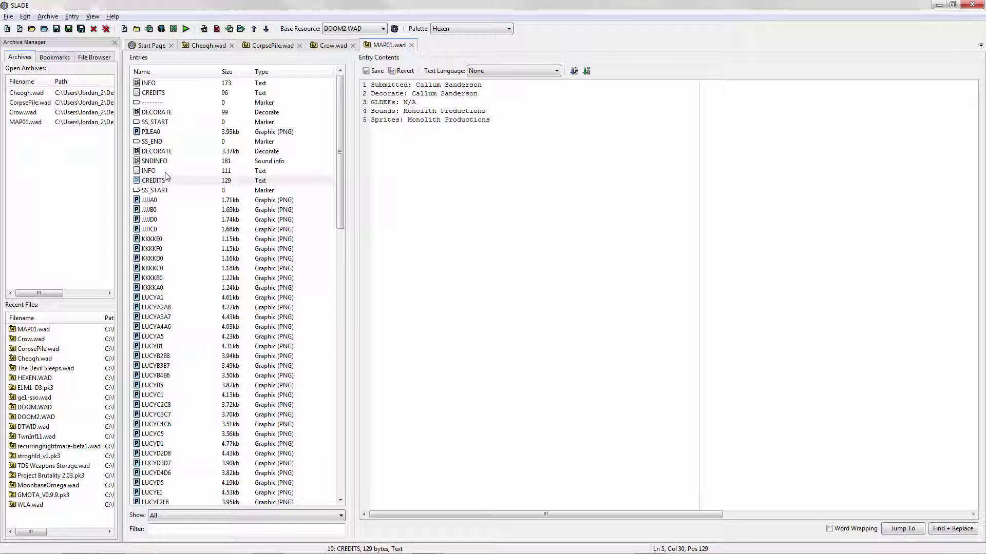
pyautogui.click(156, 152)
pyautogui.click(523, 165)
pyautogui.click(165, 190)
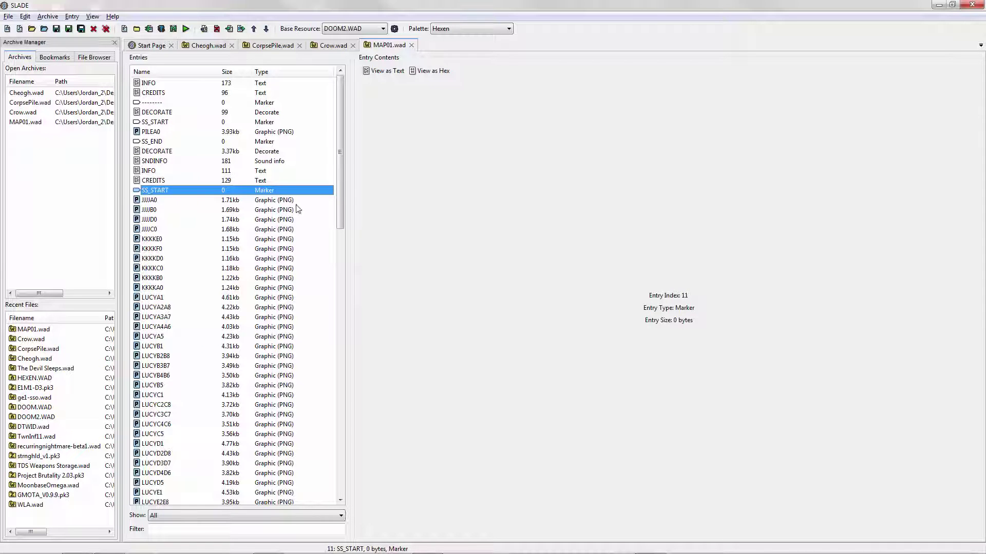
pyautogui.click(217, 543)
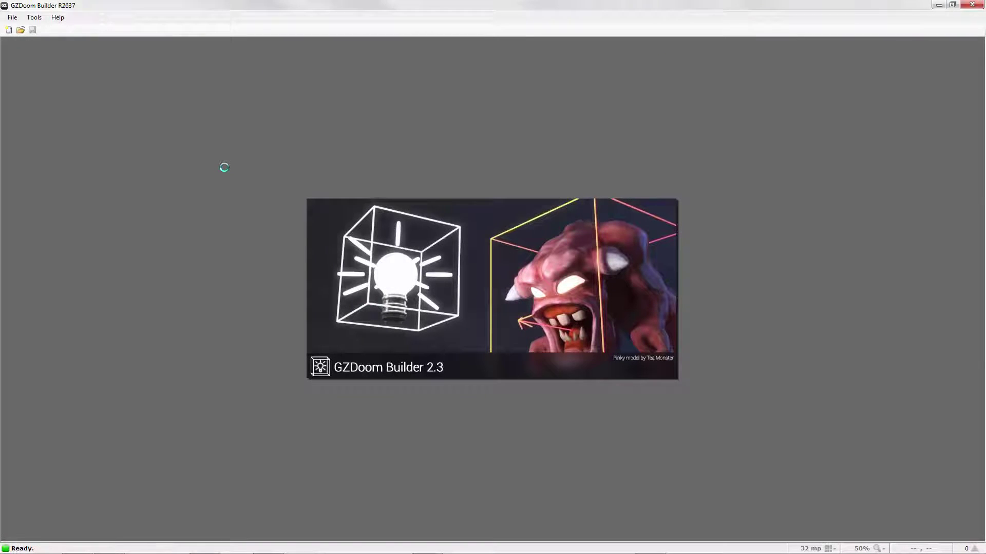
# Open MAP01 from MAP01.wad in GZDoom Builder.
pyautogui.hotkey('ctrl', 'o')
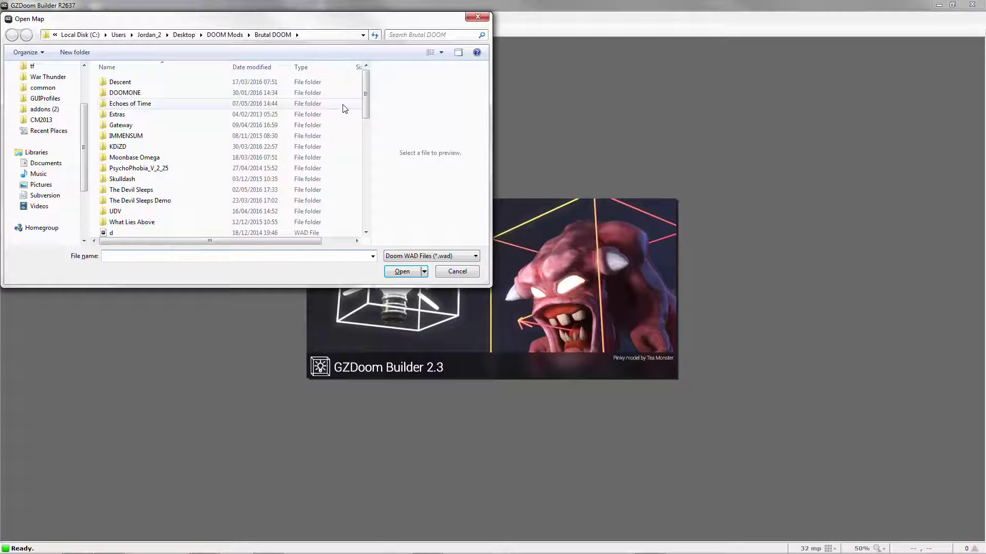
pyautogui.write('MAP01')
pyautogui.press('Down')
pyautogui.press('Return')
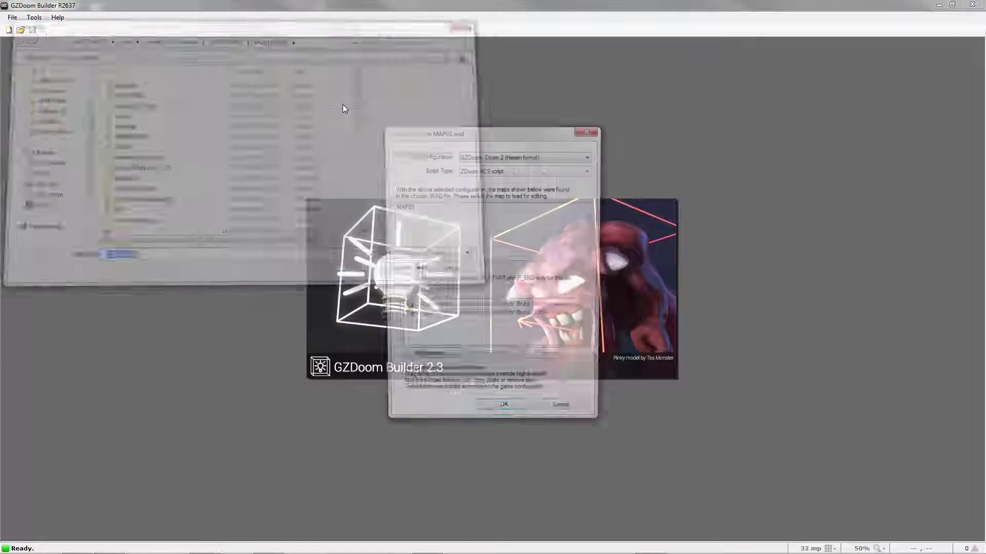
pyautogui.click(516, 414)
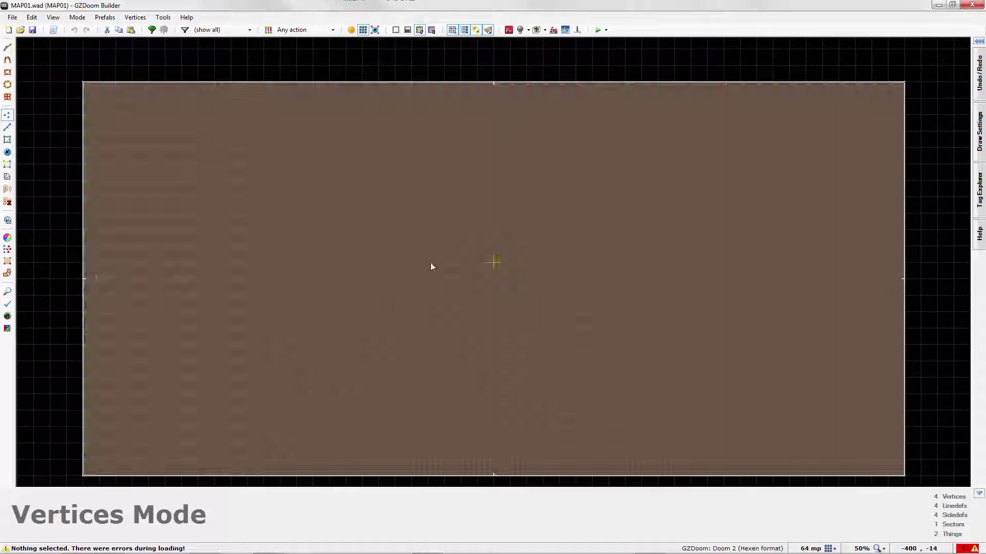
# Insert a cheogh gargoyle from the Decorate category facing angle 180.
pyautogui.press('t')
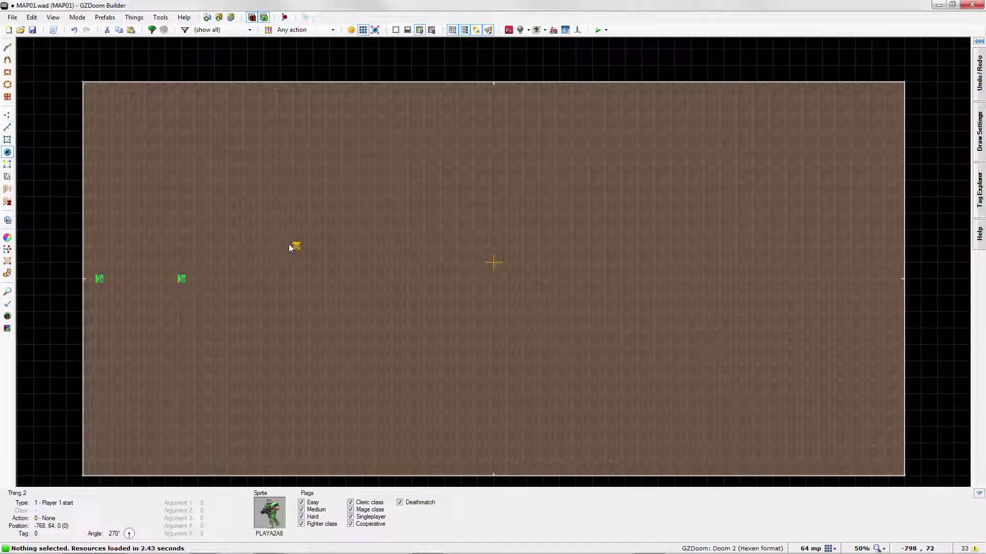
pyautogui.rightClick(290, 248)
pyautogui.click(364, 156)
pyautogui.scroll(-3, 361, 200)
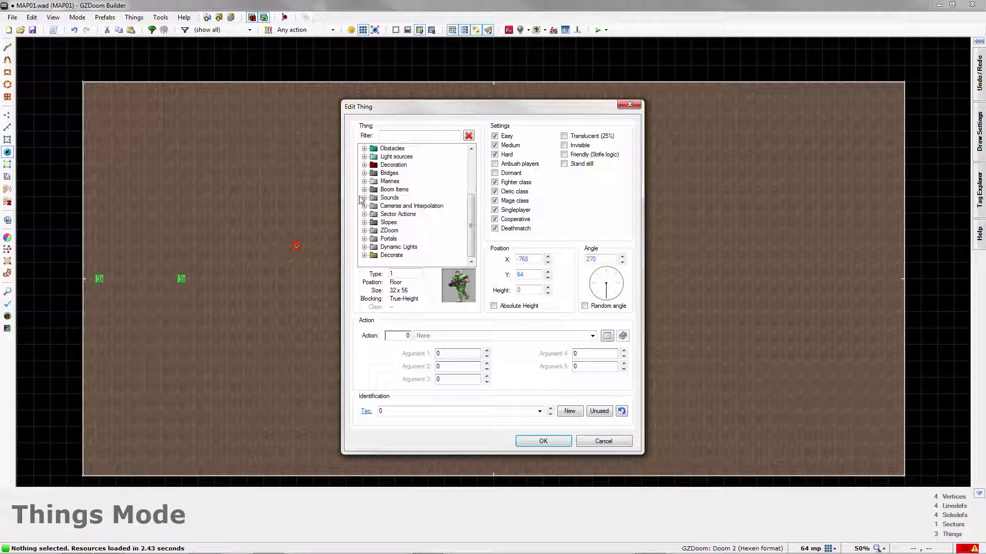
pyautogui.click(363, 255)
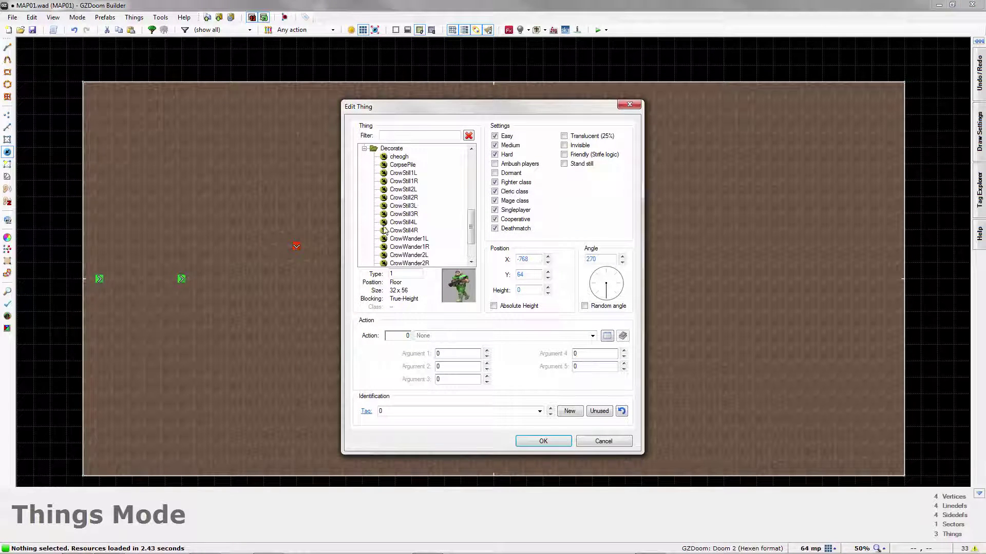
pyautogui.click(399, 157)
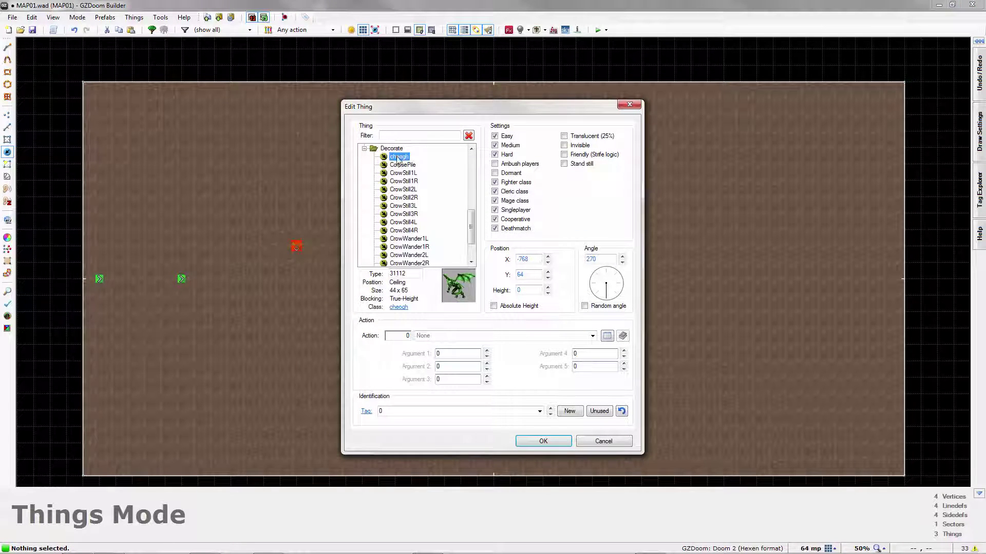
pyautogui.click(594, 284)
pyautogui.click(543, 441)
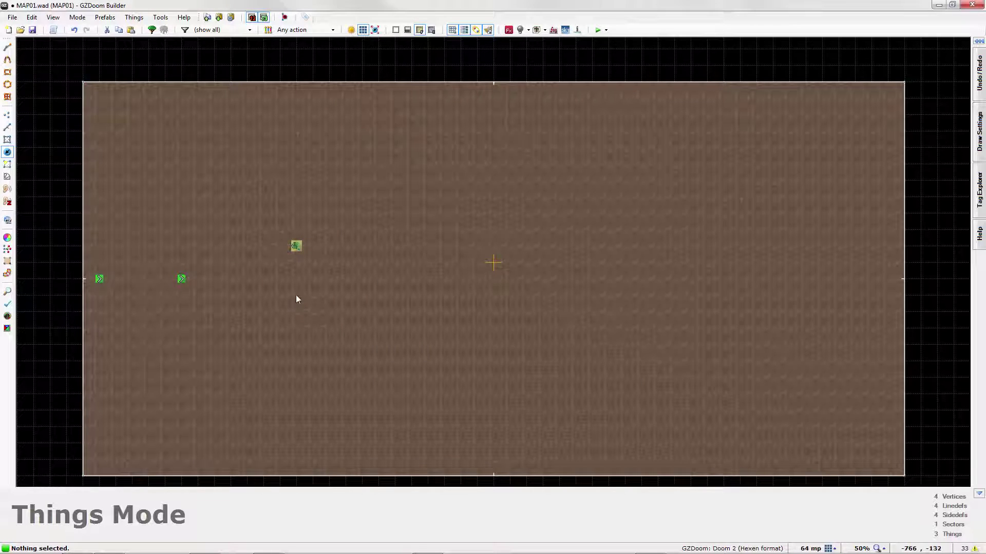
# Add a CorpsePile thing below the gargoyle, nudged down one grid step.
pyautogui.press('Insert')
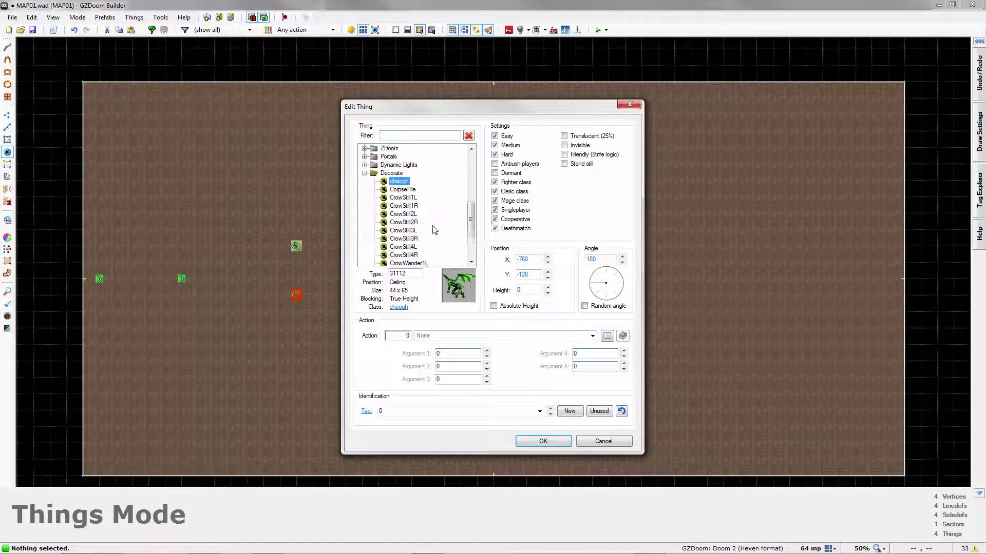
pyautogui.scroll(-1, 432, 230)
pyautogui.click(403, 165)
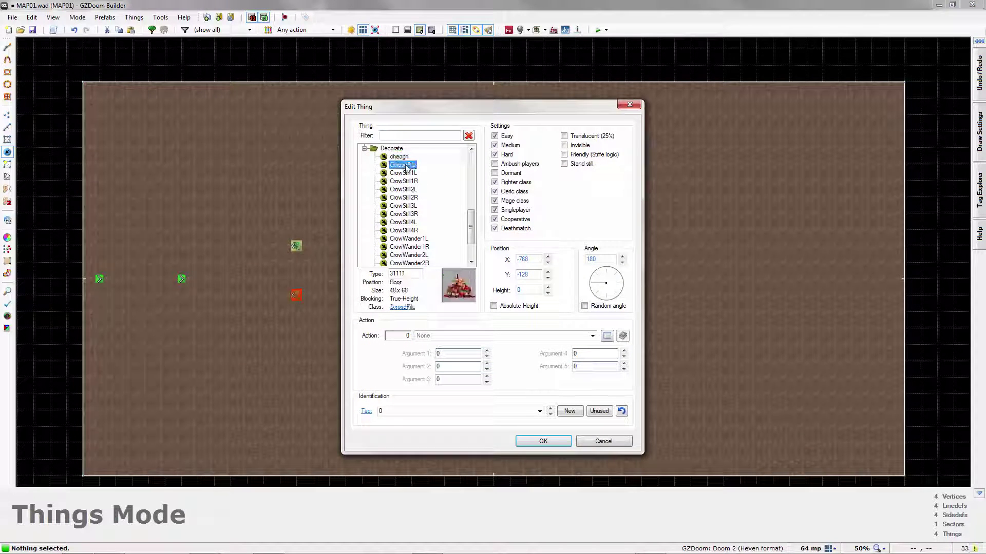
pyautogui.click(541, 441)
pyautogui.moveTo(303, 294); pyautogui.dragTo(311, 306)
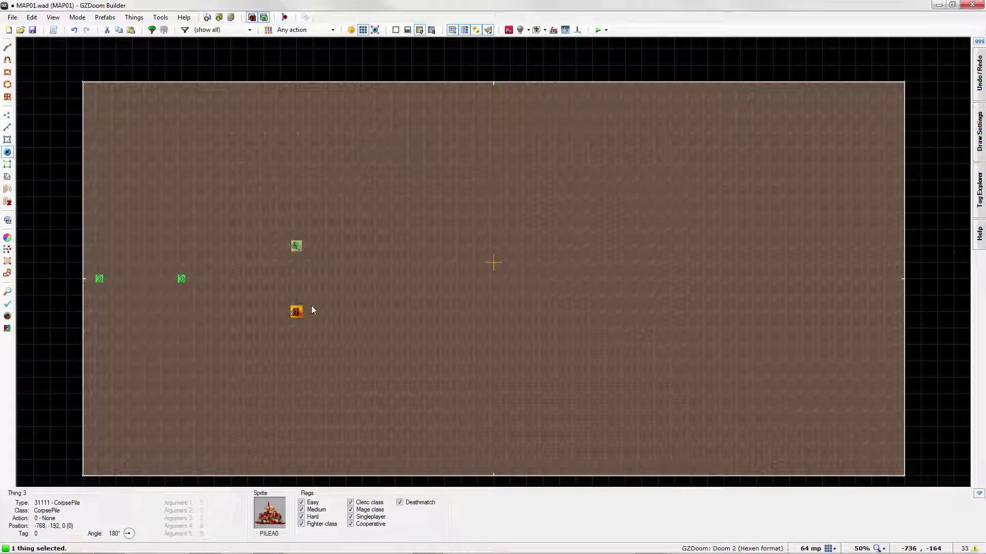
# Insert a Super Shotgun between the player starts.
pyautogui.click(275, 277)
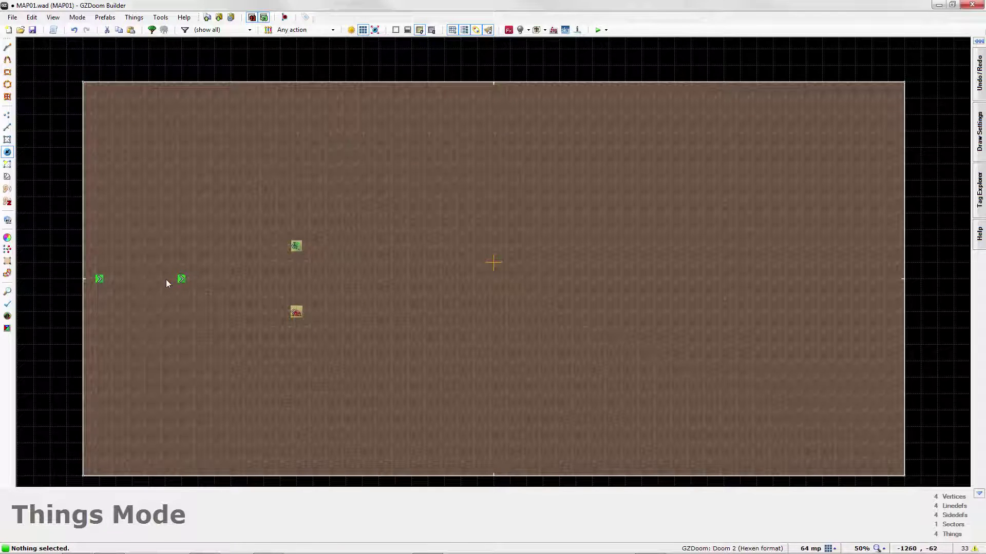
pyautogui.press('Insert')
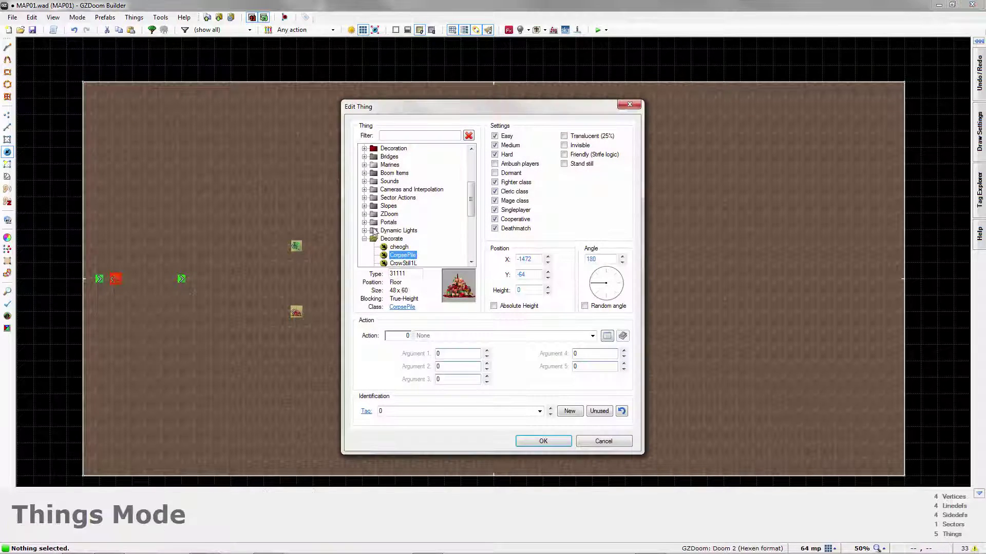
pyautogui.click(364, 238)
pyautogui.scroll(4, 363, 226)
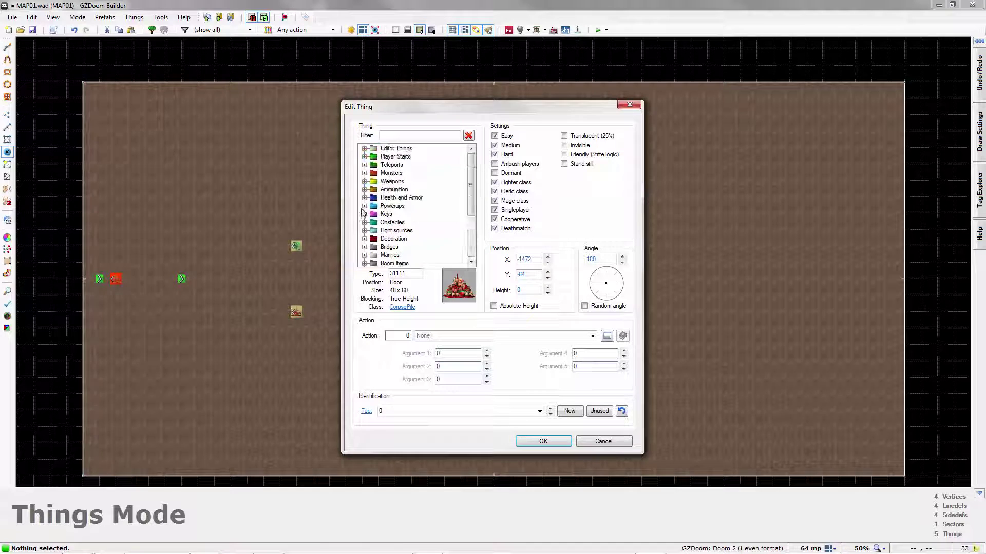
pyautogui.click(364, 181)
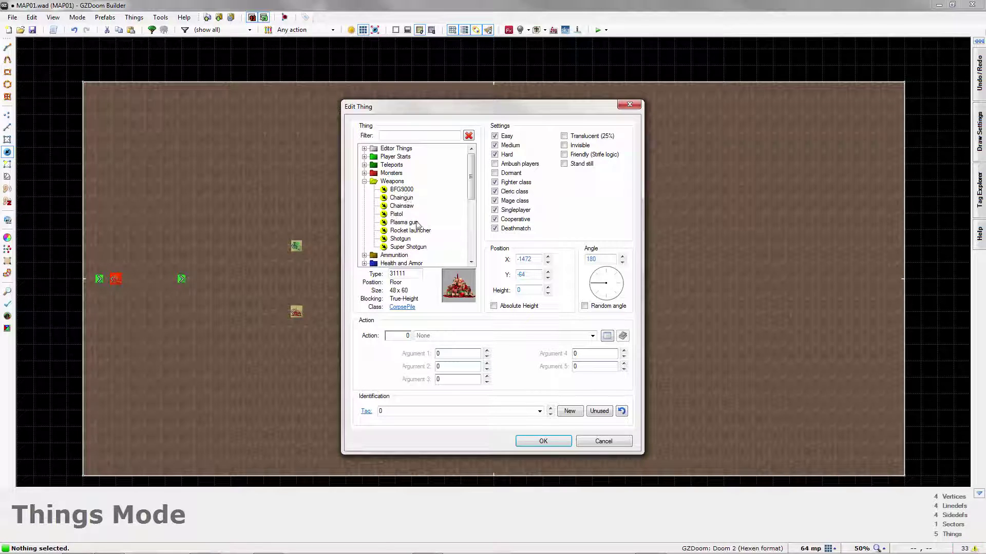
pyautogui.click(415, 248)
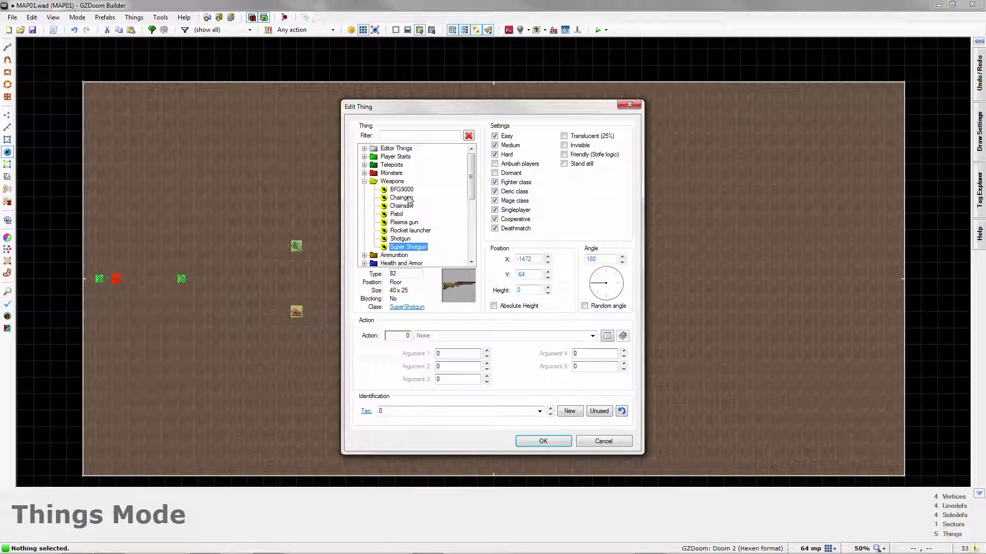
pyautogui.click(543, 441)
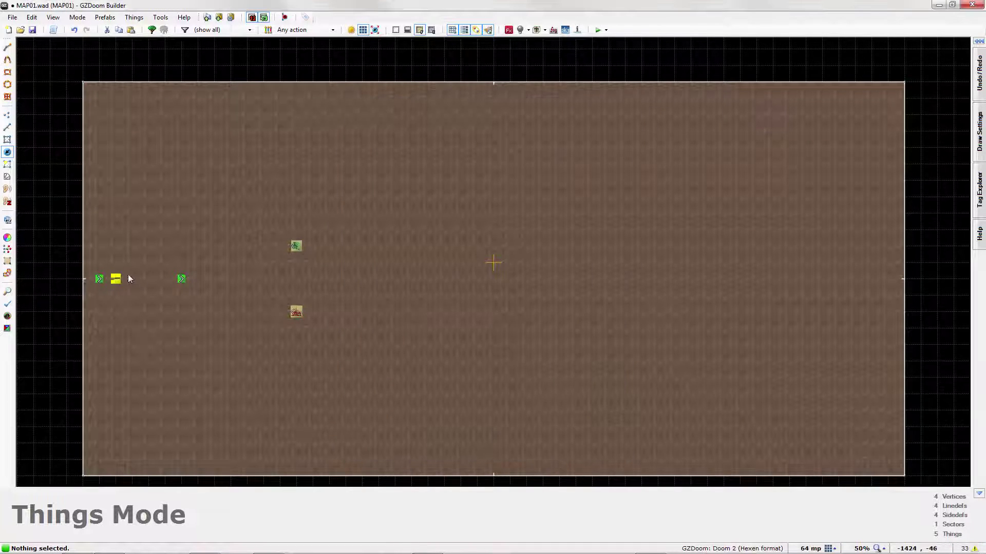
# Add three Boxes of Shells around the super shotgun.
pyautogui.press('Insert')
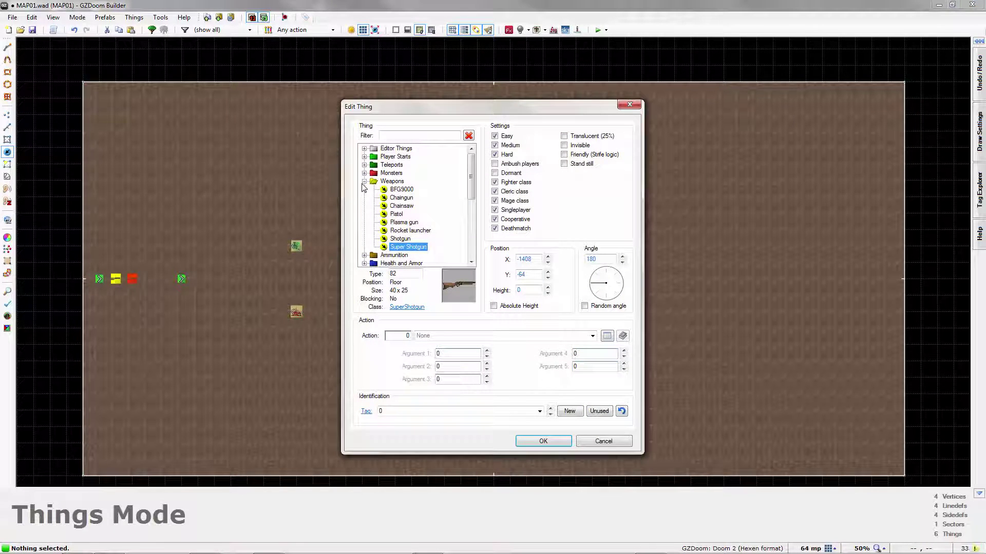
pyautogui.click(364, 181)
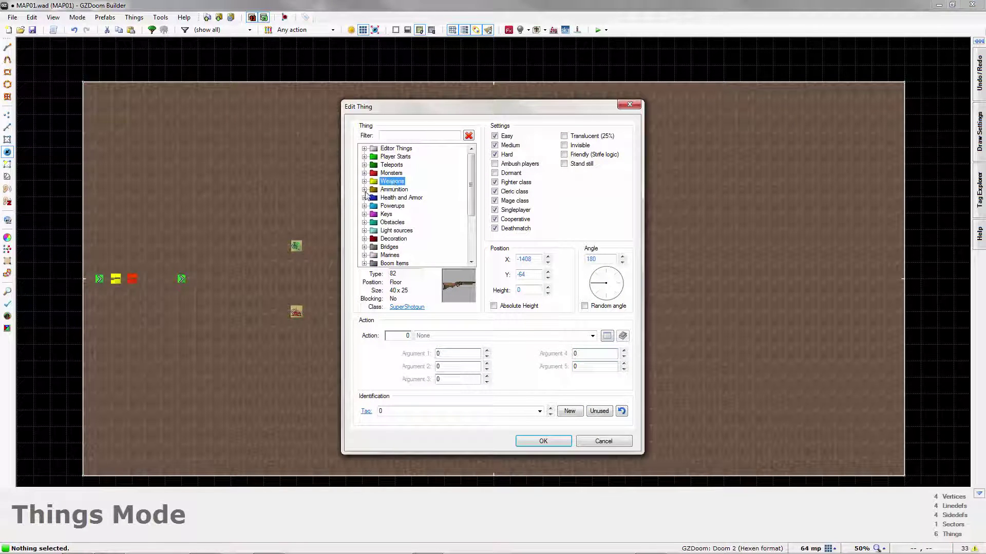
pyautogui.click(365, 190)
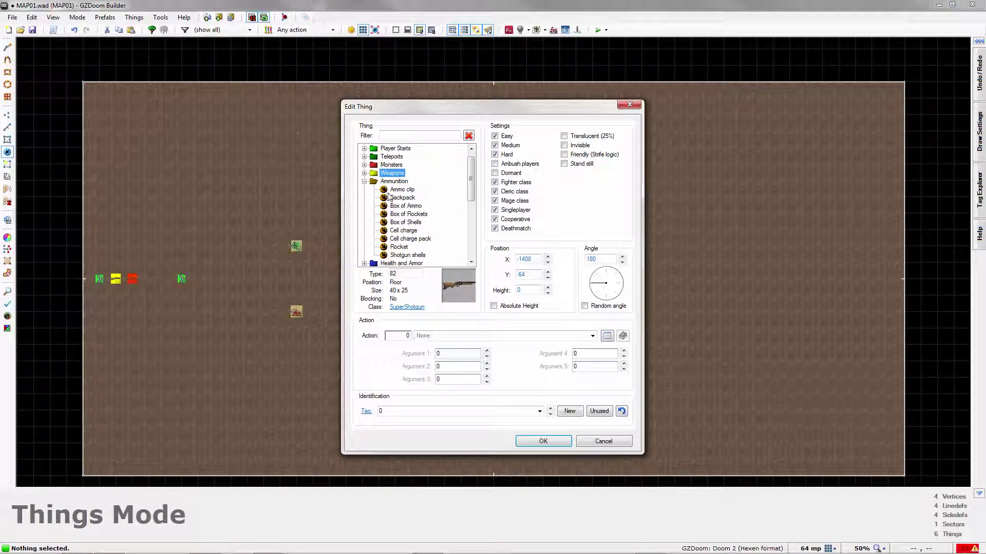
pyautogui.click(417, 224)
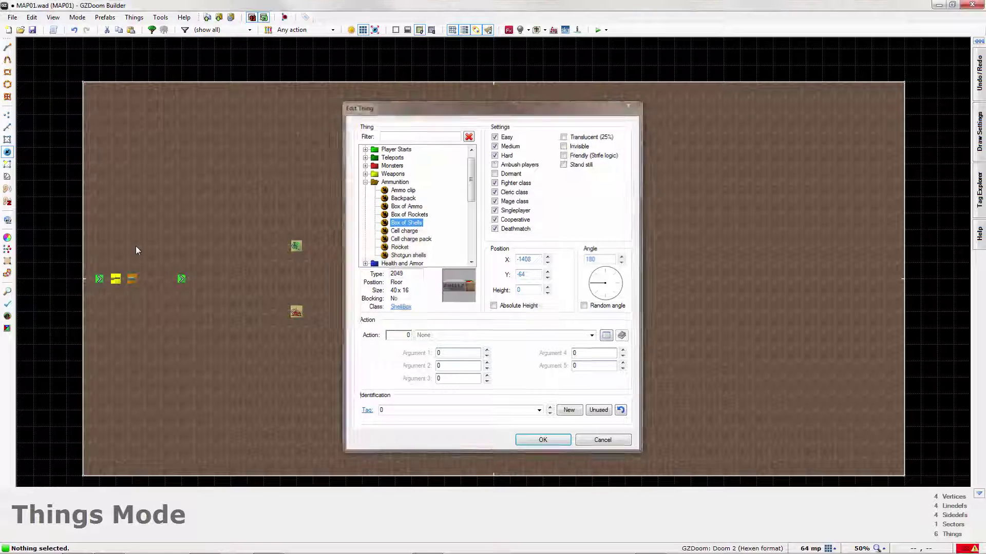
pyautogui.press('Return')
pyautogui.press('Insert')
pyautogui.press('Insert')
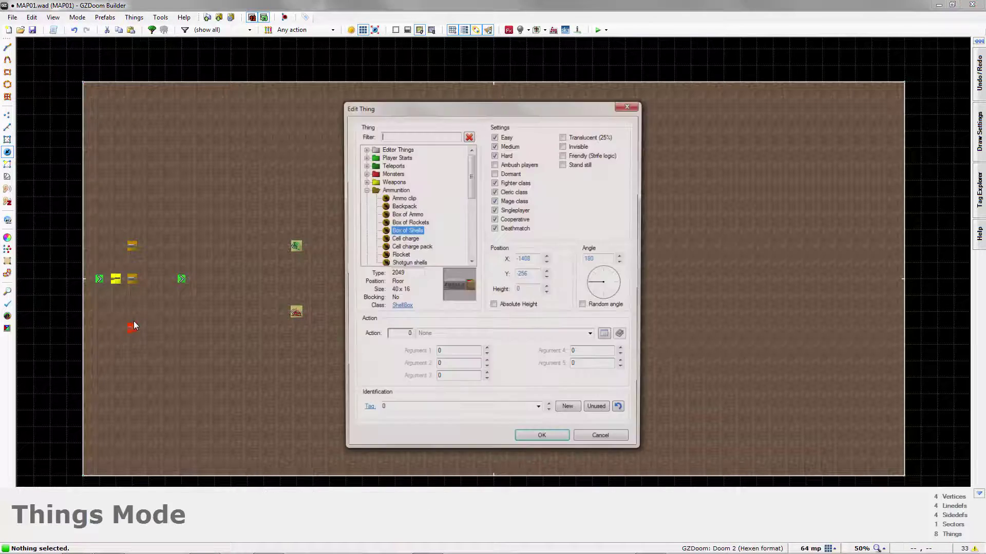
pyautogui.press('Return')
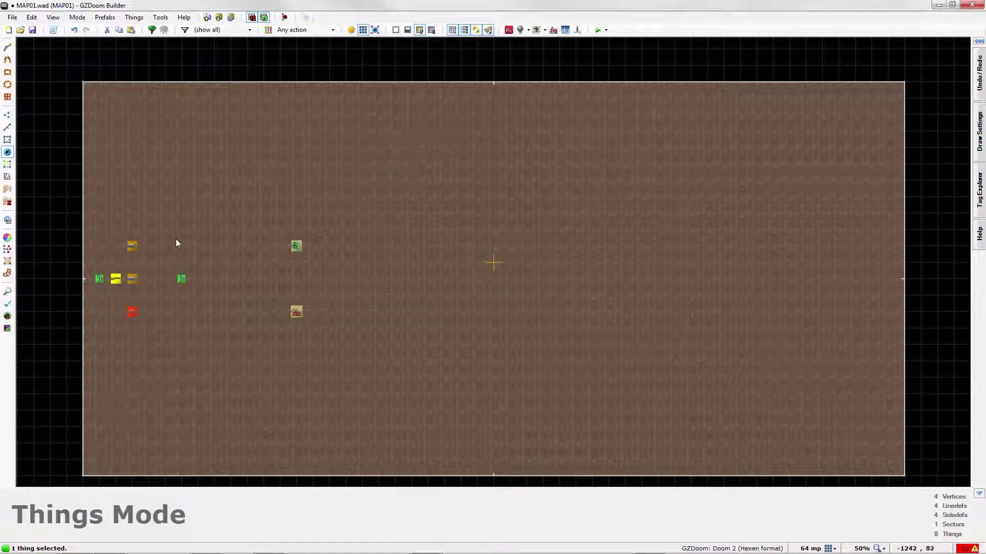
pyautogui.click(176, 239)
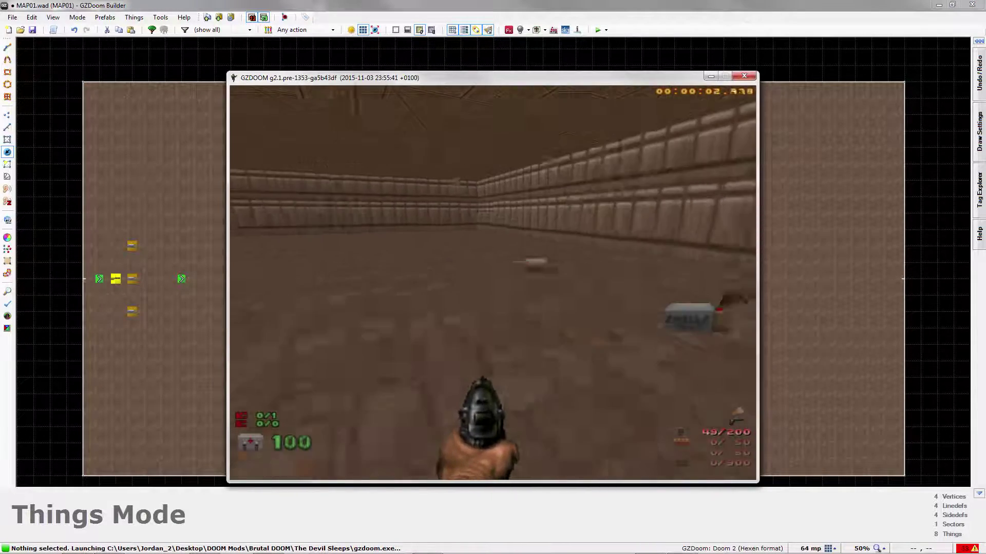
# Pick up the super shotgun and shells, then shoot at the gargoyle.
pyautogui.press('w')
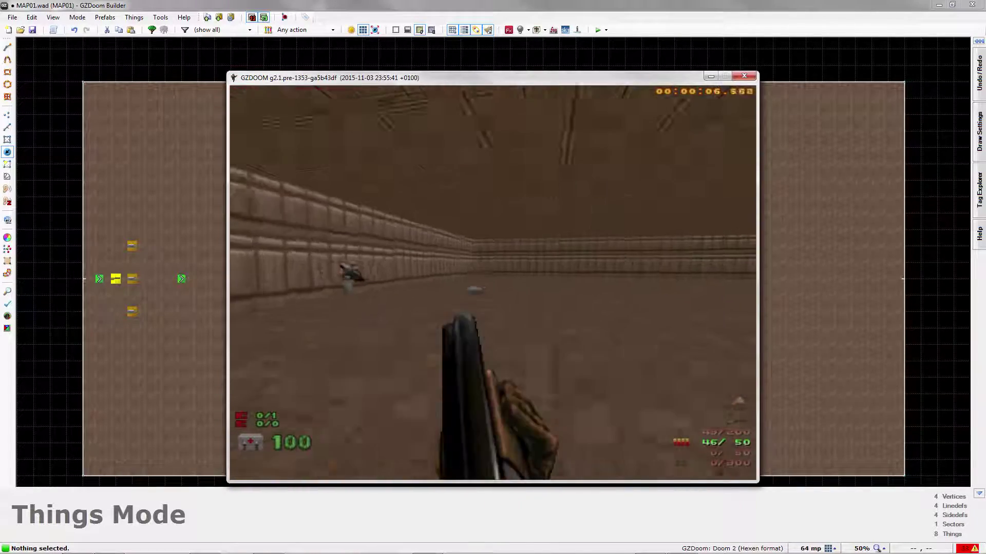
pyautogui.press('w')
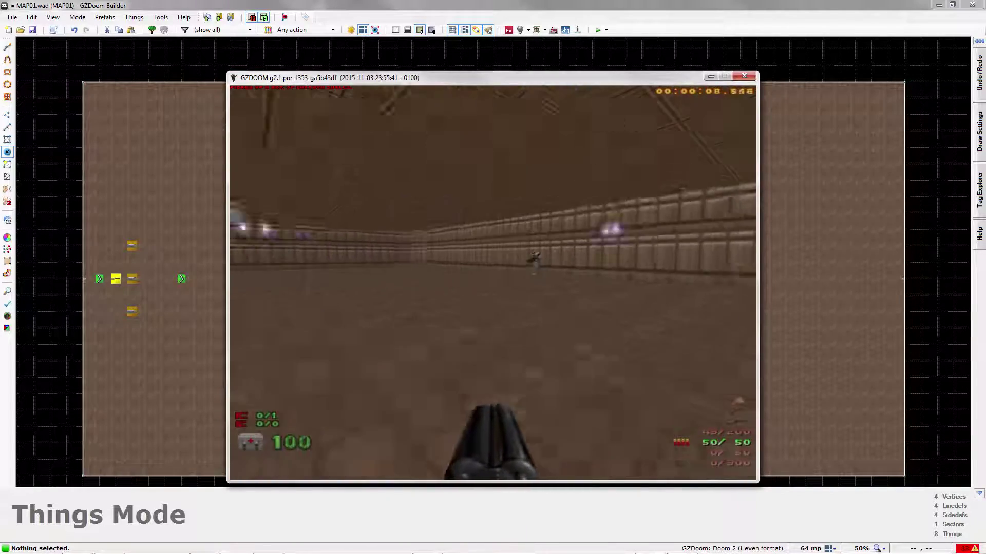
pyautogui.press('ctrl')
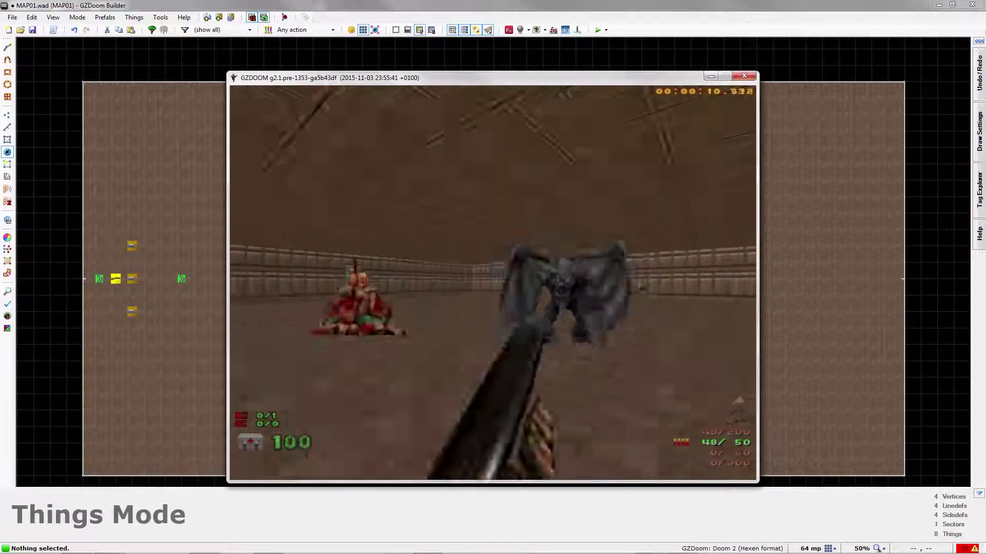
pyautogui.press('w')
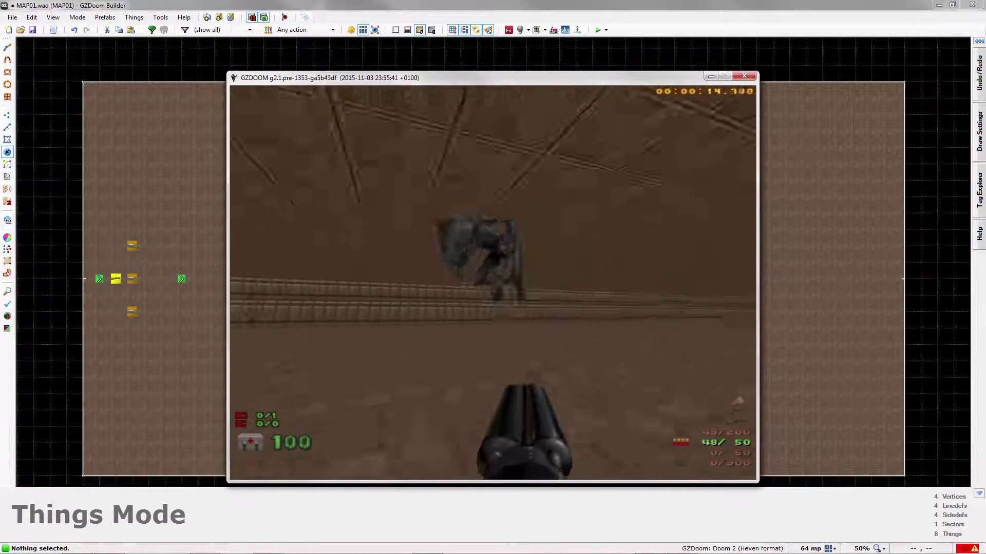
pyautogui.press('ctrl')
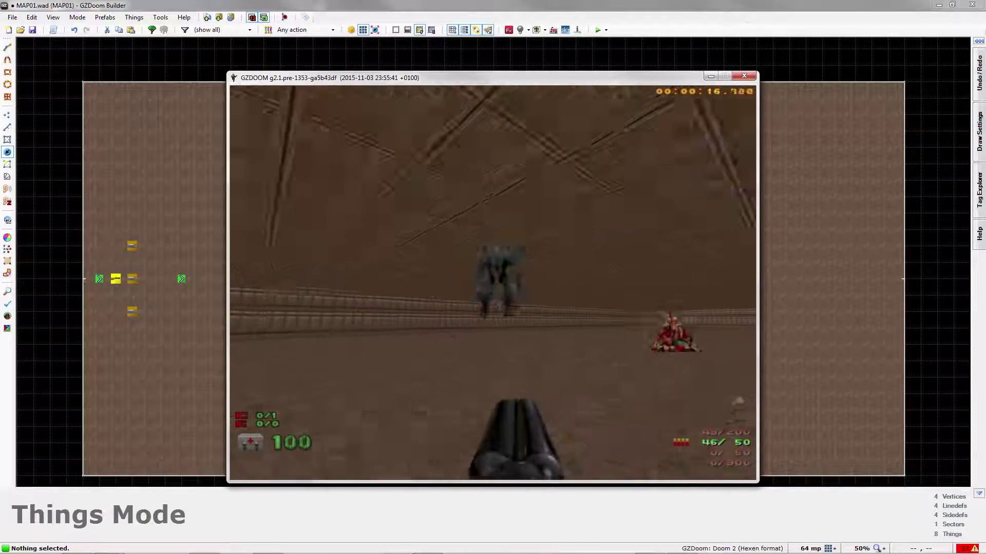
pyautogui.press('ctrl')
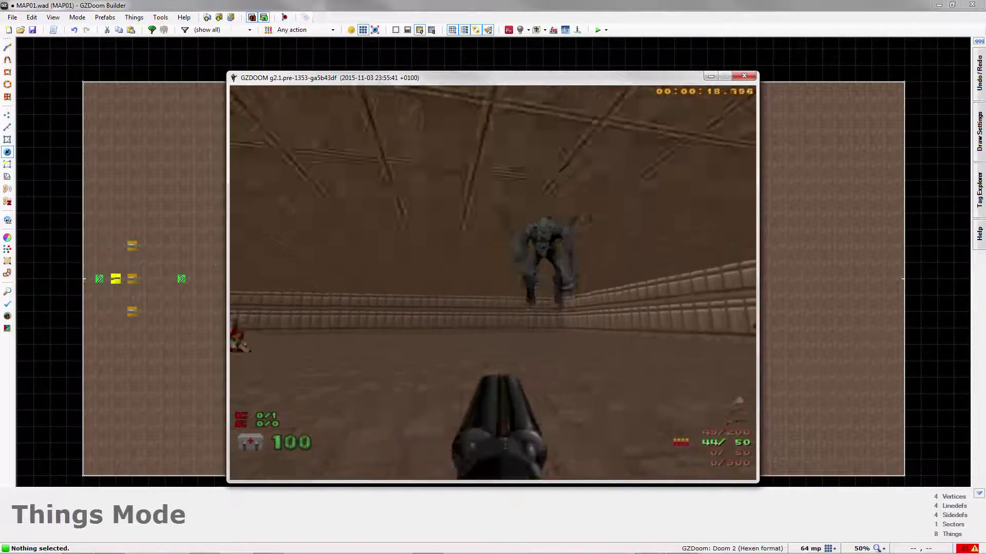
pyautogui.press('ctrl')
# Quit the game from the main menu, answering Yes.
pyautogui.press('Escape')
pyautogui.press('Up')
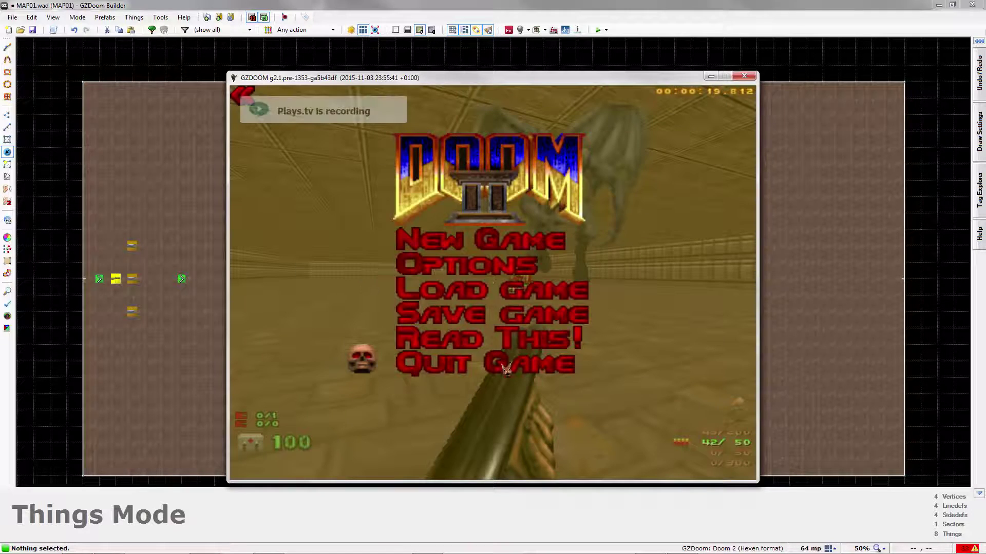
pyautogui.press('Return')
pyautogui.press('Up')
pyautogui.press('Escape')
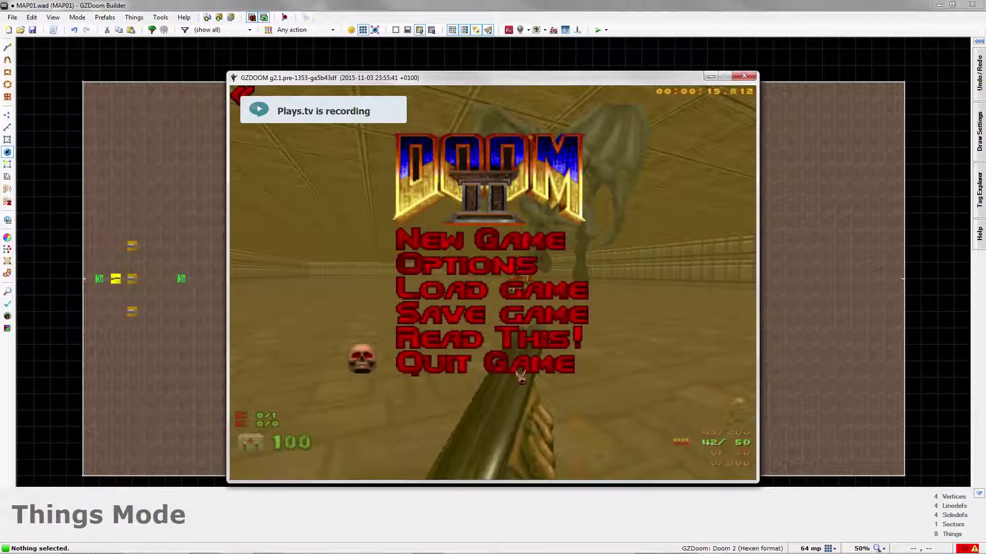
pyautogui.press('Return')
pyautogui.press('Up')
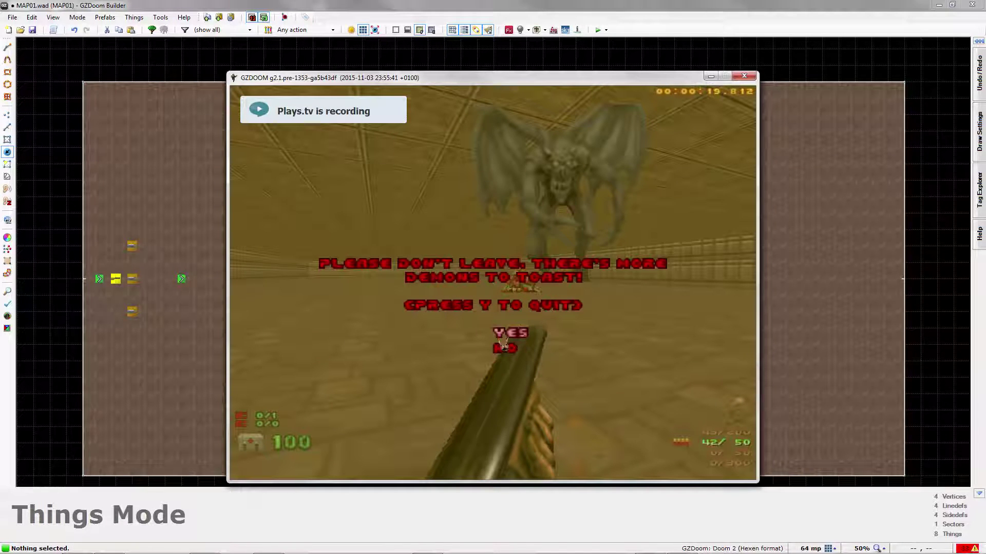
pyautogui.press('Return')
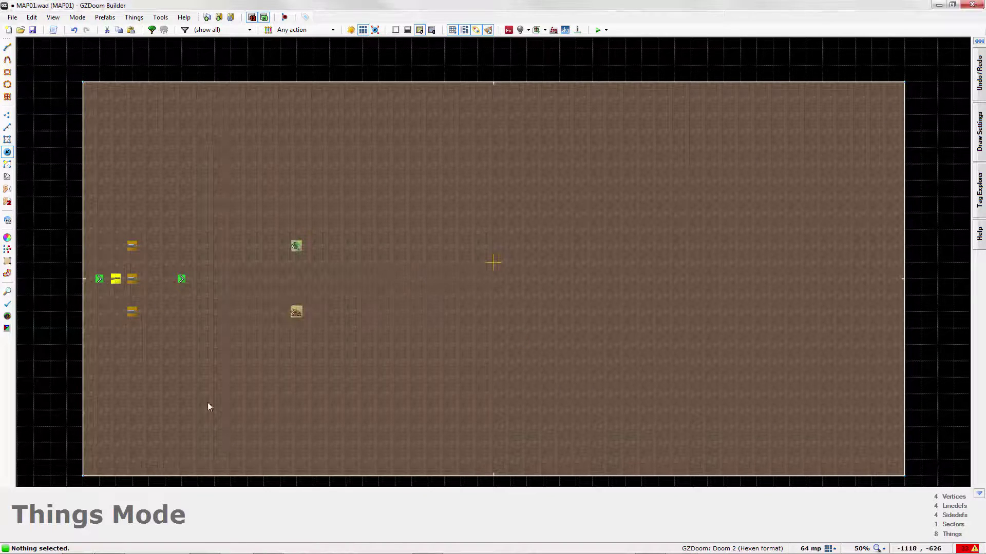
# Close the Plays.tv window and bring SLADE to the front.
pyautogui.hotkey('alt', 'Tab')
pyautogui.hotkey('alt', 'Tab')
pyautogui.hotkey('alt', 'Tab')
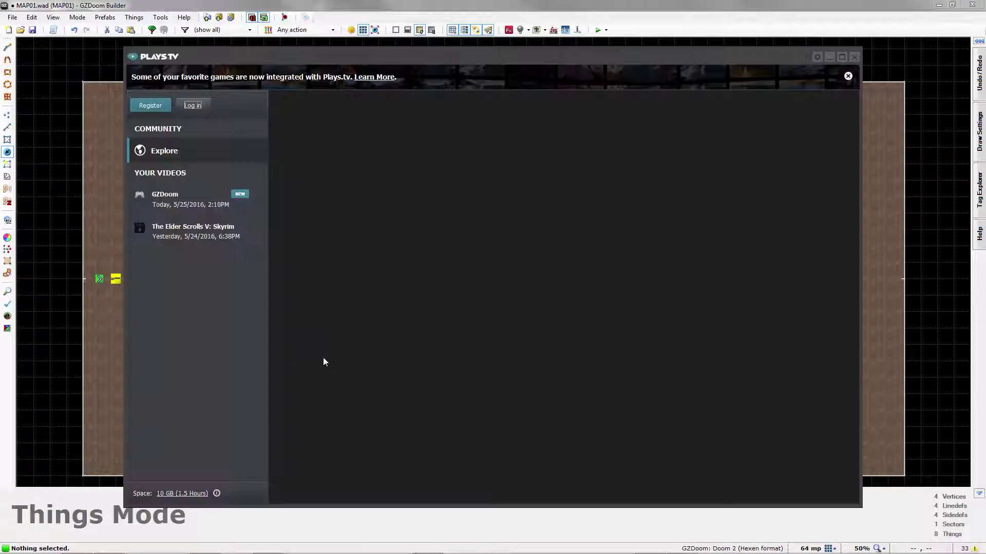
pyautogui.click(850, 59)
pyautogui.hotkey('alt', 'Tab')
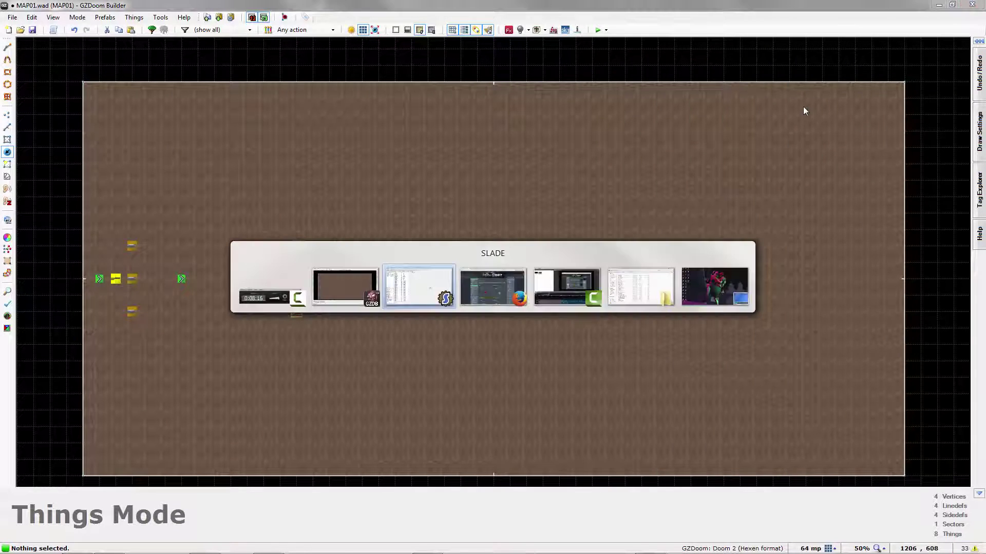
# Open the crow's DECORATE script in MAP01.wad.
pyautogui.click(153, 112)
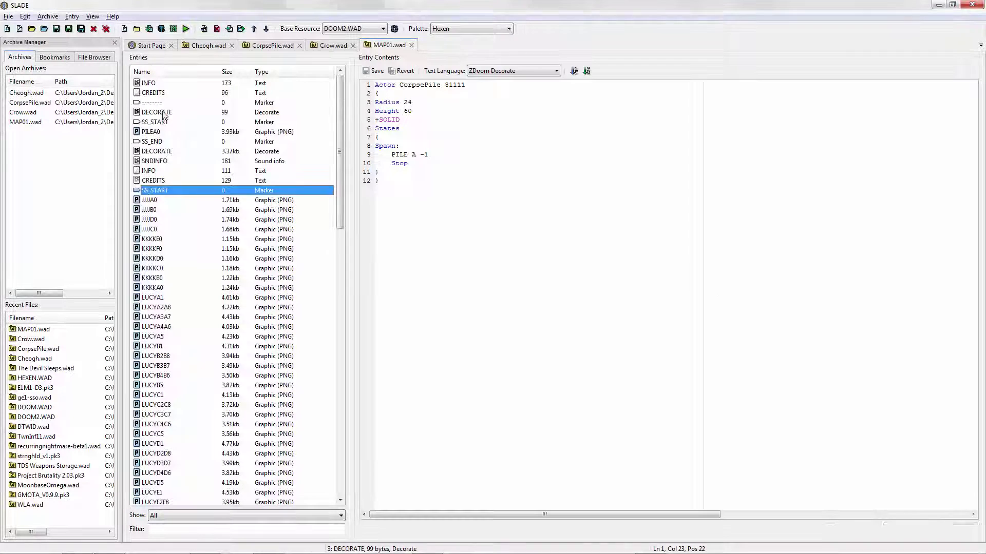
pyautogui.scroll(-20, 197, 248)
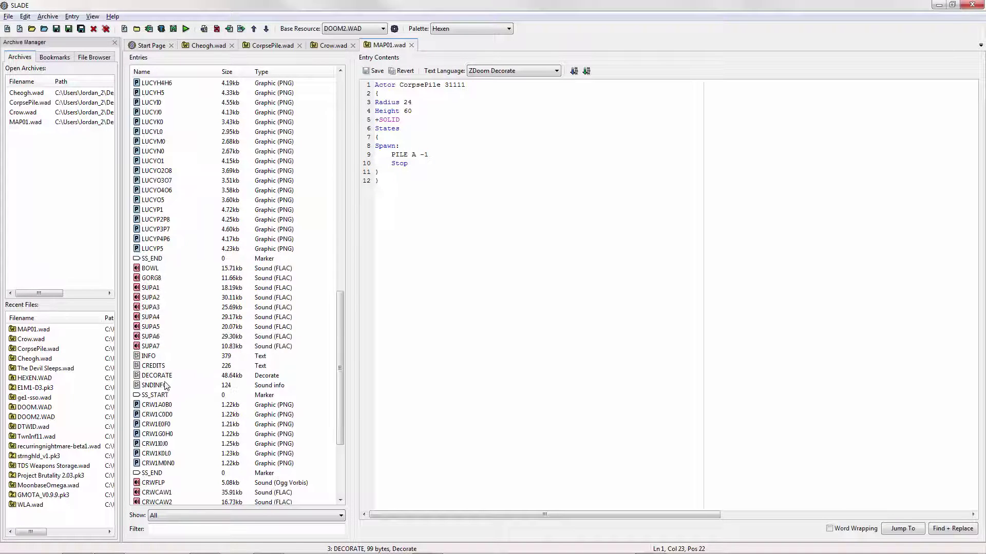
pyautogui.click(160, 375)
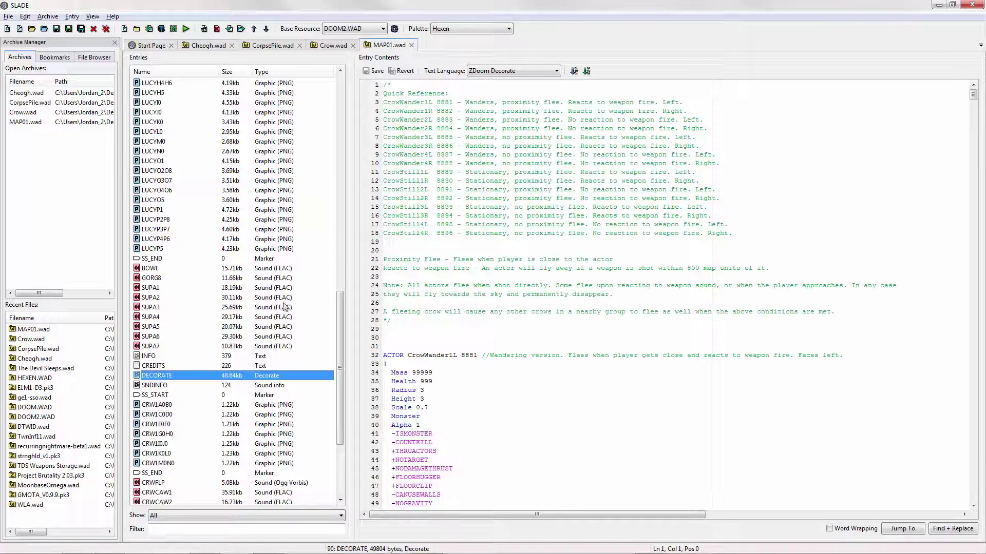
pyautogui.click(468, 355)
# Scroll through the CrowWander actor code down to CrowWander3L (8885) and CrowWander3R (8886).
pyautogui.scroll(-17, 467, 352)
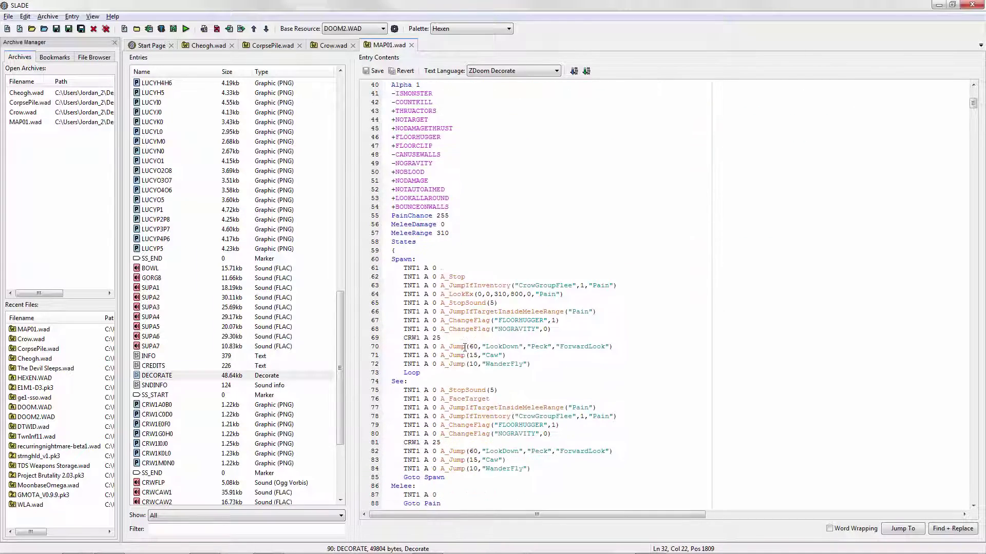
pyautogui.scroll(-20, 465, 352)
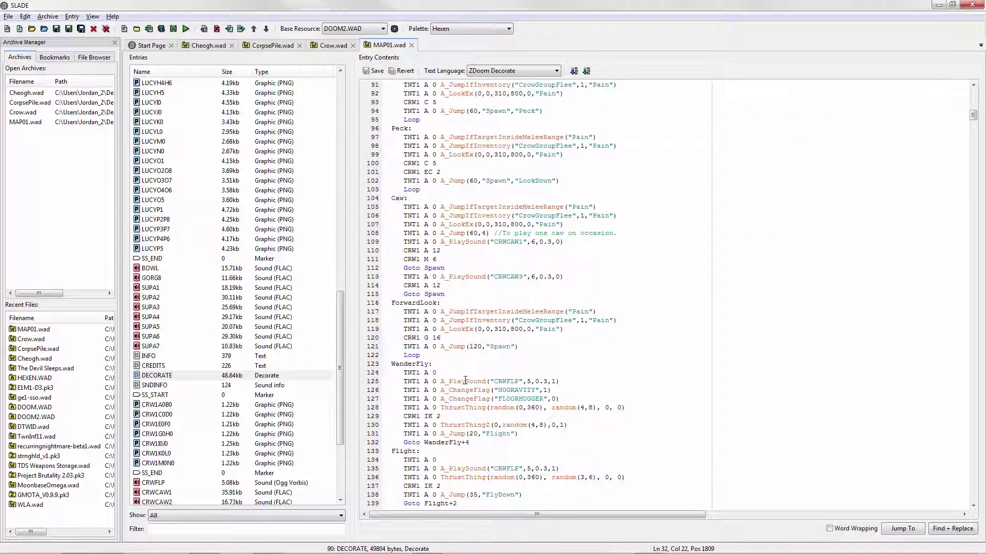
pyautogui.scroll(-4, 464, 384)
pyautogui.scroll(-13, 464, 428)
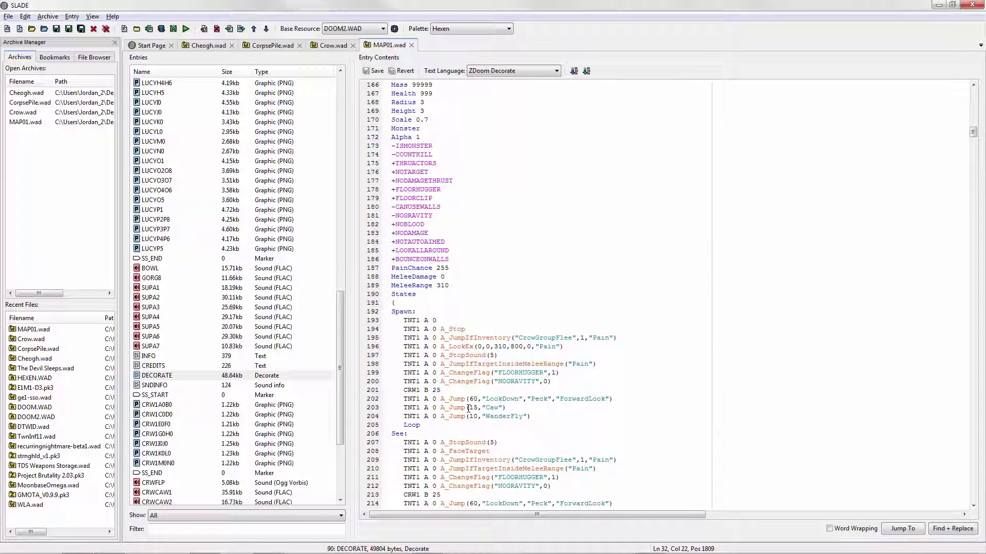
pyautogui.scroll(-8, 466, 412)
pyautogui.scroll(-20, 479, 433)
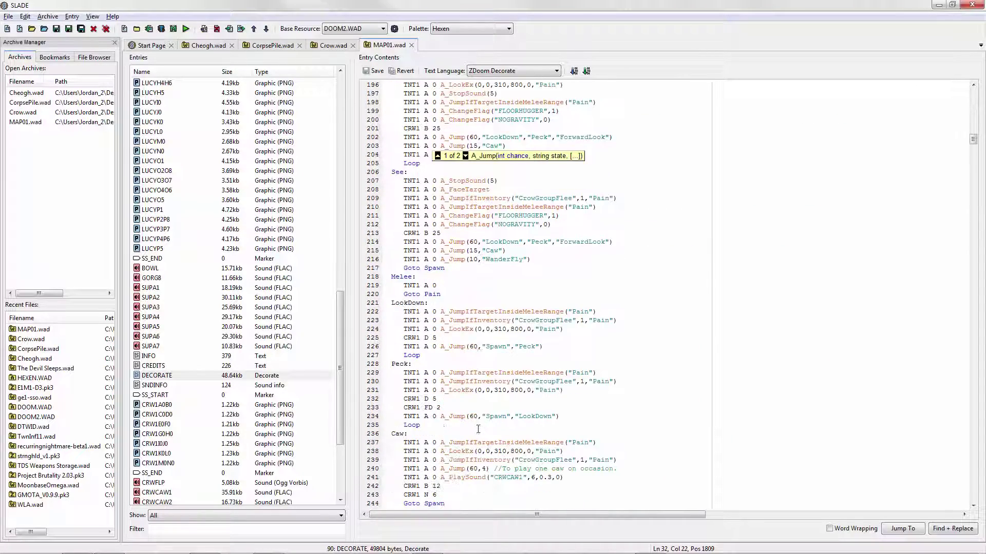
pyautogui.scroll(-16, 478, 323)
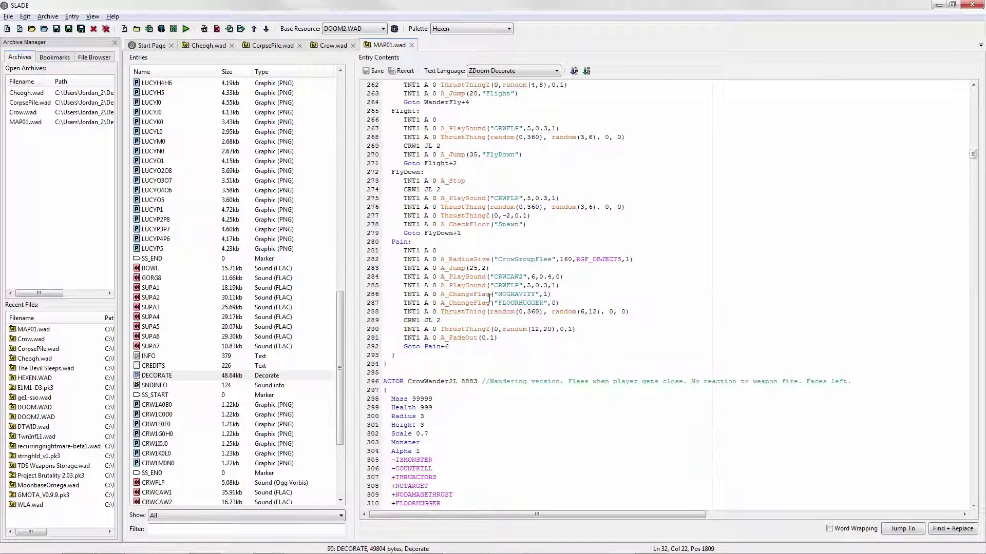
pyautogui.scroll(-20, 482, 363)
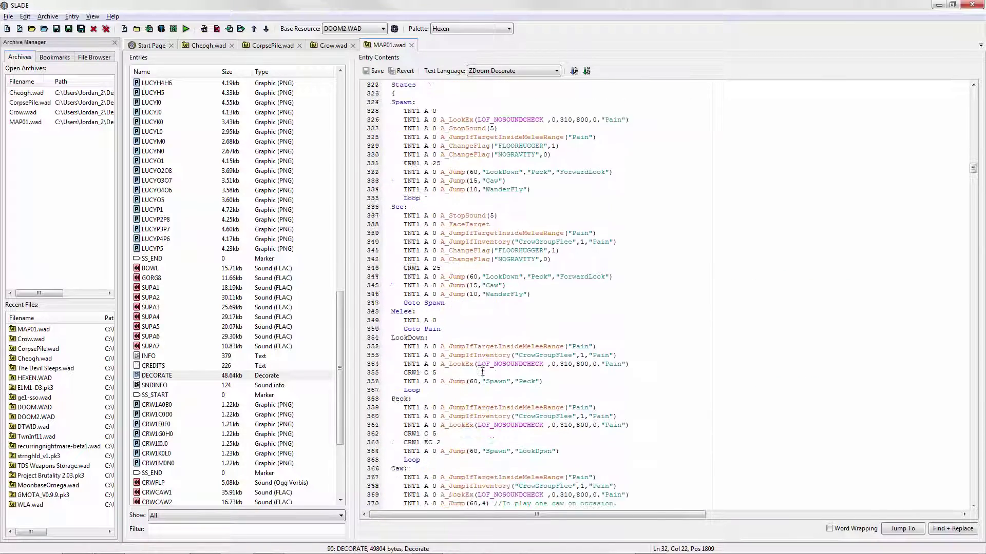
pyautogui.scroll(-17, 491, 393)
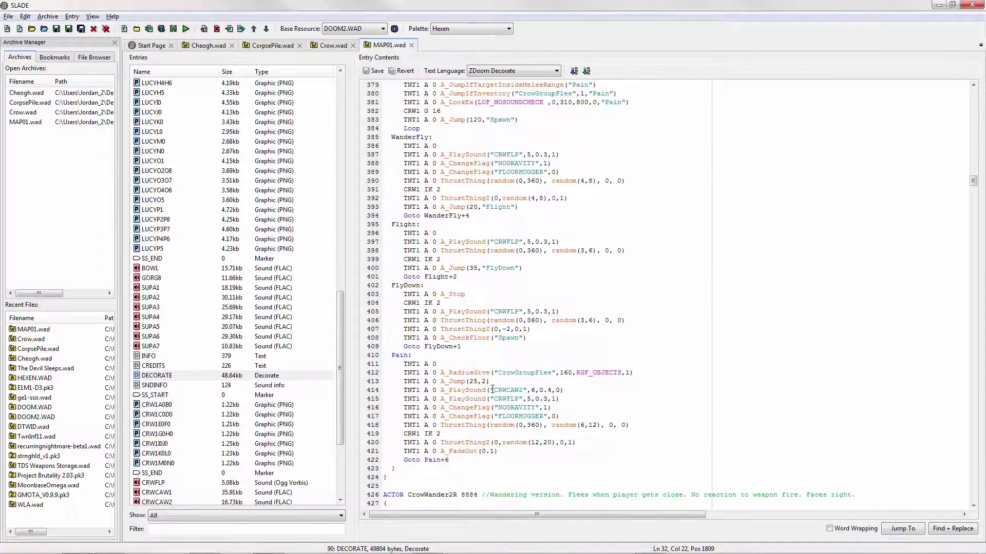
pyautogui.scroll(-20, 522, 271)
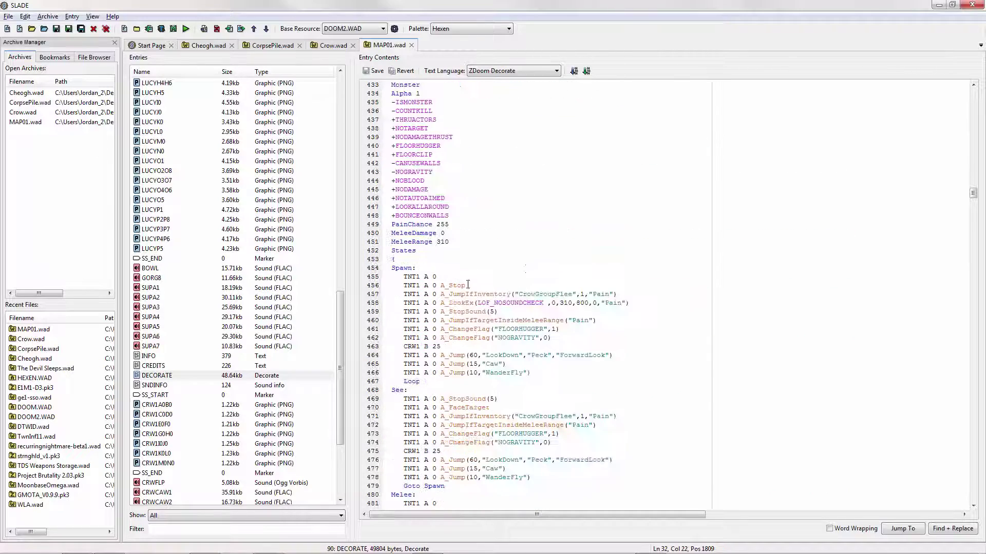
pyautogui.scroll(-6, 448, 219)
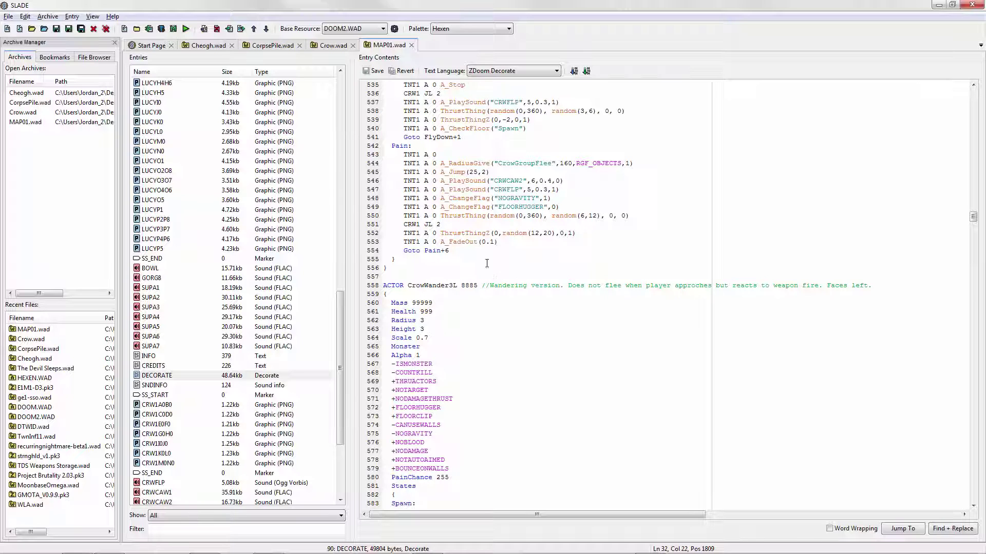
pyautogui.scroll(-5, 462, 272)
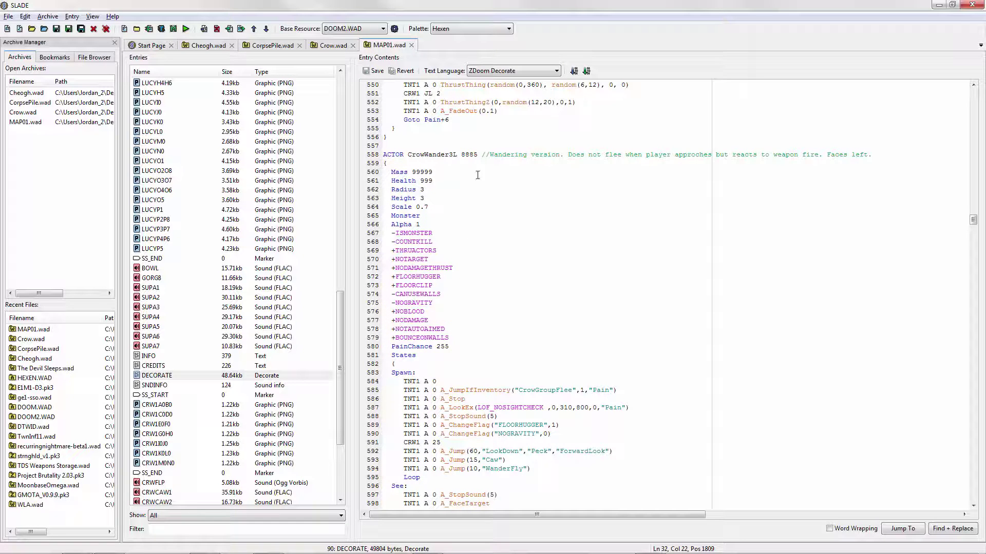
pyautogui.scroll(-20, 550, 165)
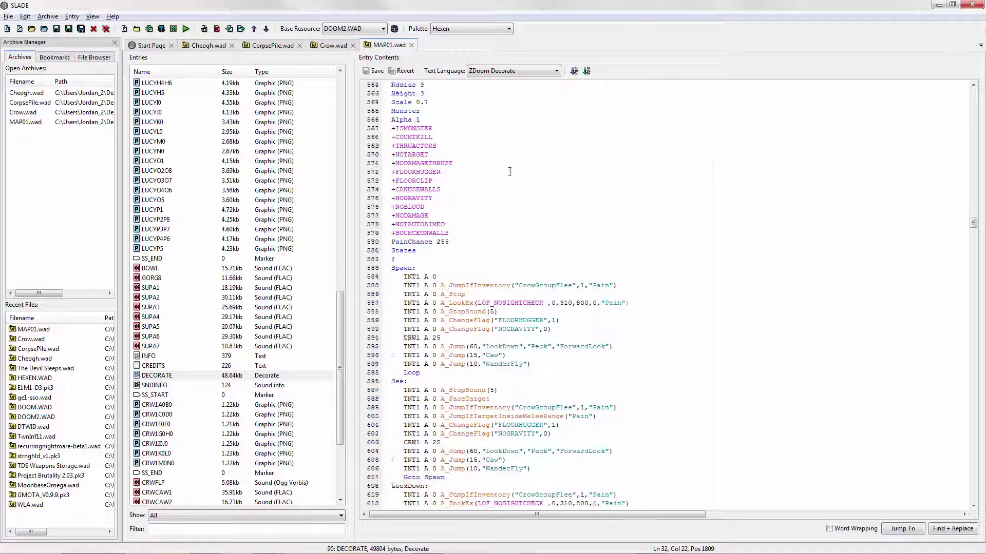
pyautogui.scroll(-12, 592, 313)
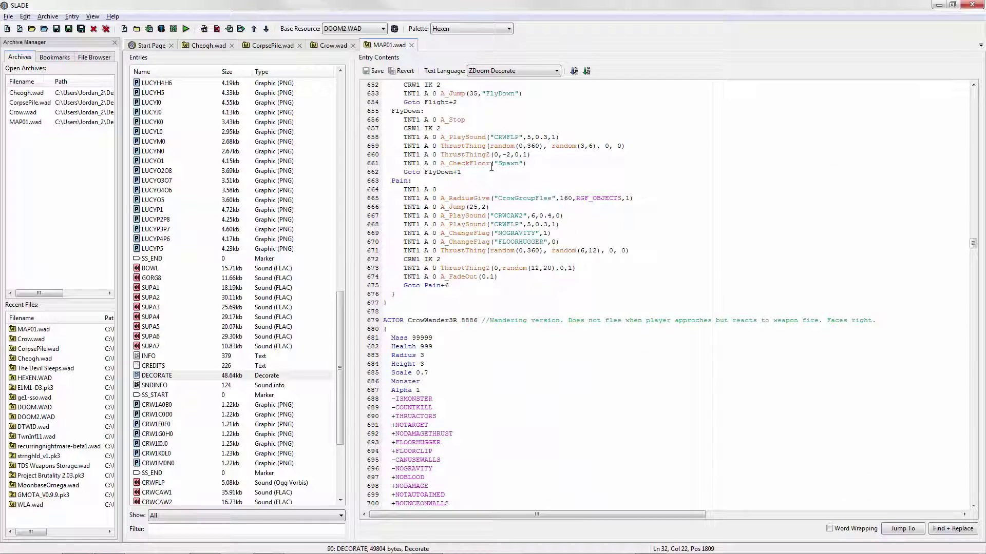
pyautogui.scroll(-20, 470, 336)
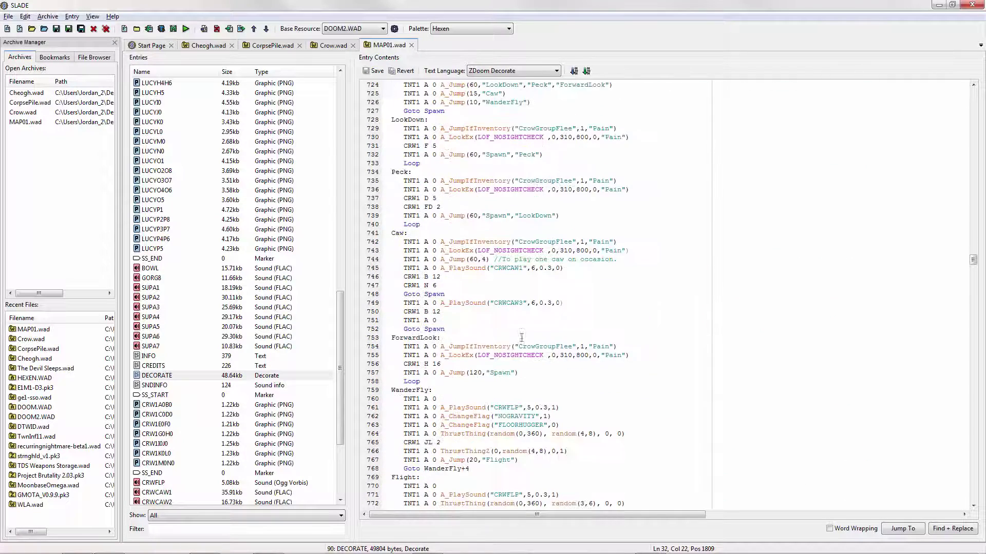
pyautogui.hotkey('alt', 'Tab')
pyautogui.hotkey('alt', 'Tab')
pyautogui.hotkey('alt', 'Tab')
pyautogui.hotkey('alt', 'Tab')
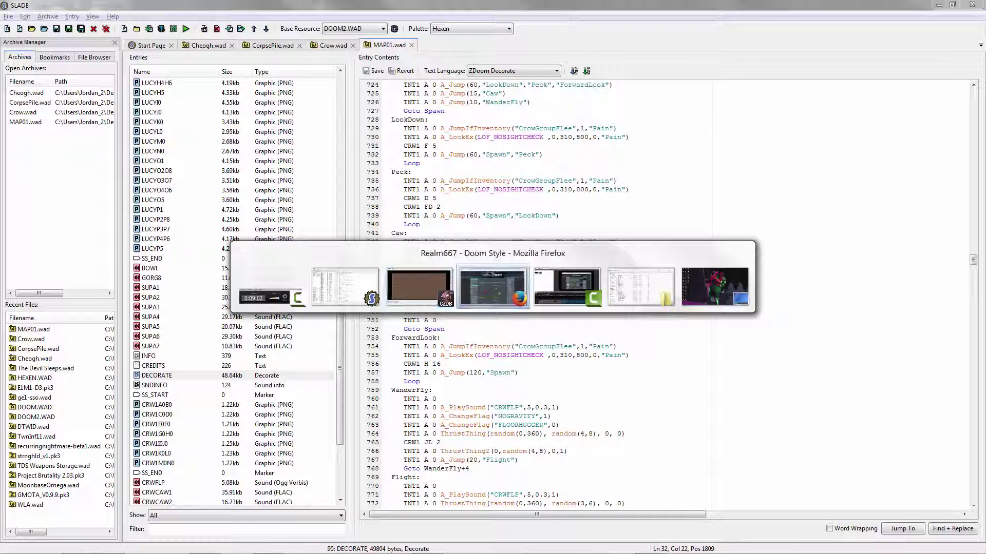
# Change the second player start into the Decorate actor CrowWander2R (type 8884).
pyautogui.hotkey('alt', 'Tab')
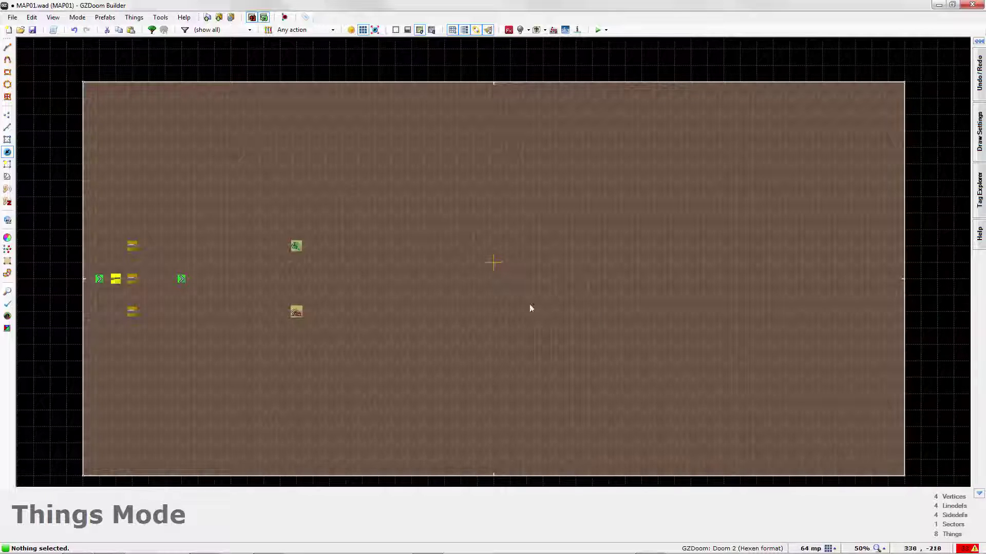
pyautogui.rightClick(182, 280)
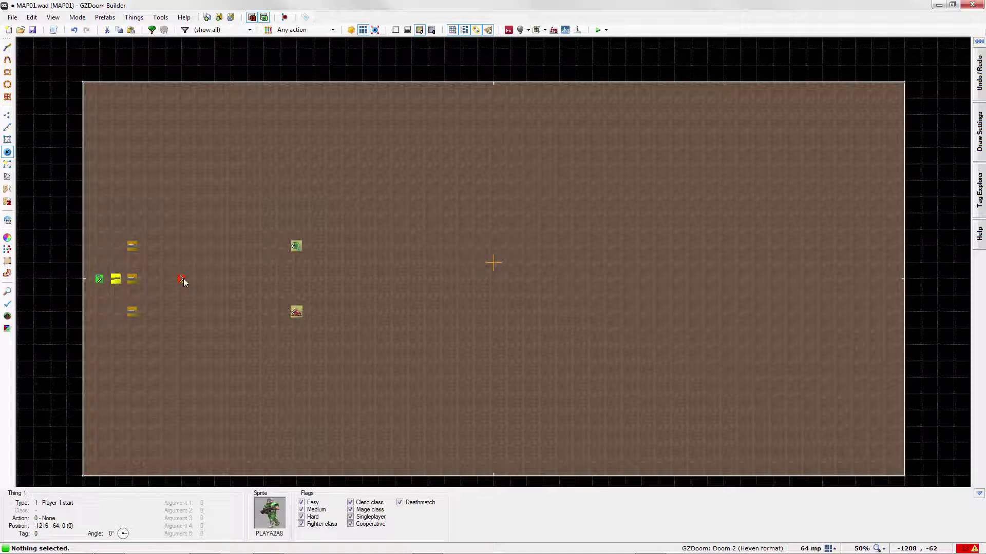
pyautogui.click(364, 157)
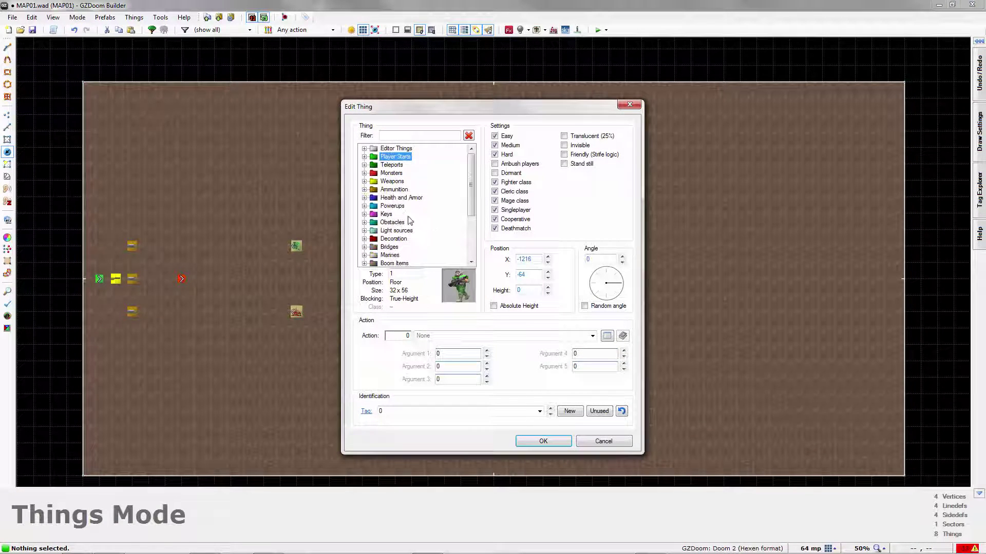
pyautogui.scroll(-4, 420, 226)
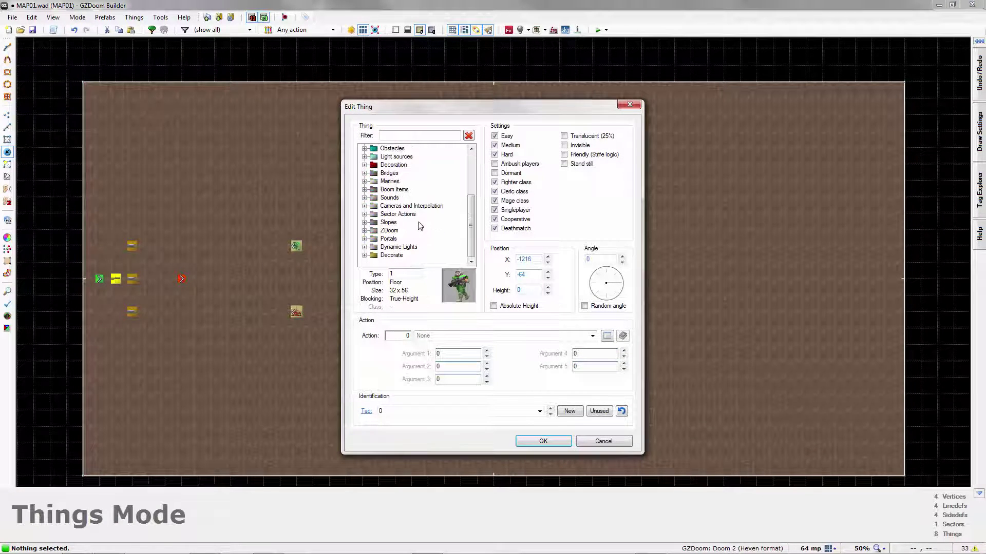
pyautogui.click(364, 255)
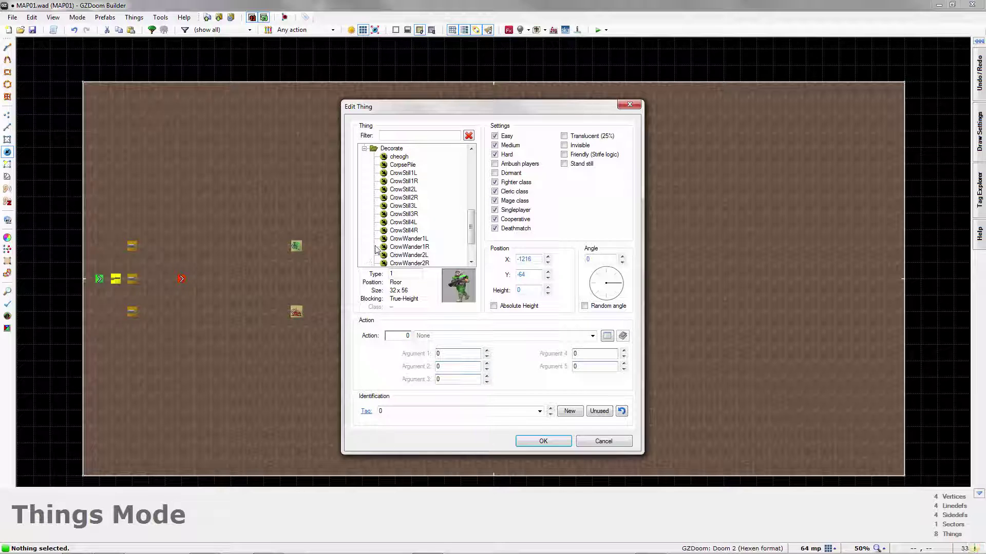
pyautogui.click(406, 241)
pyautogui.click(409, 247)
pyautogui.scroll(-2, 413, 250)
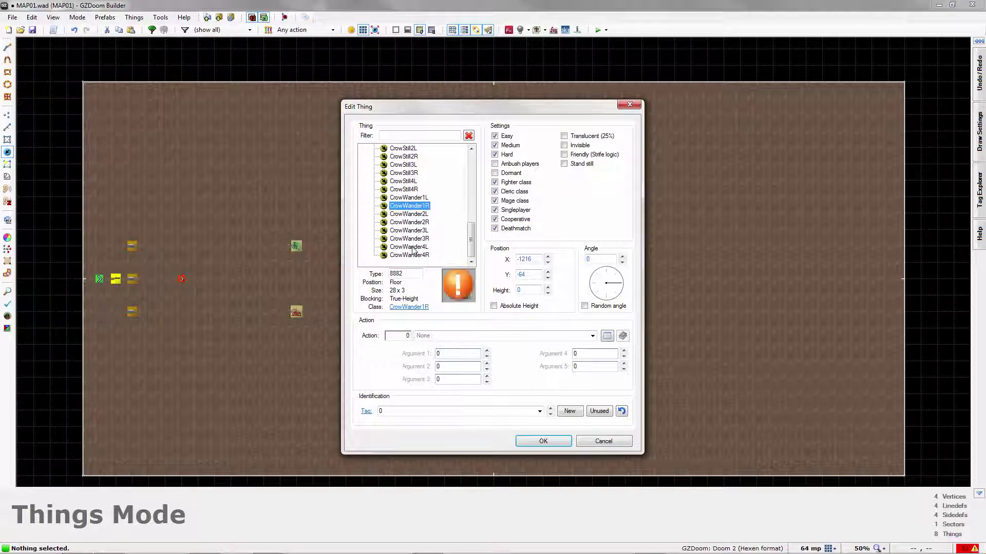
pyautogui.click(429, 224)
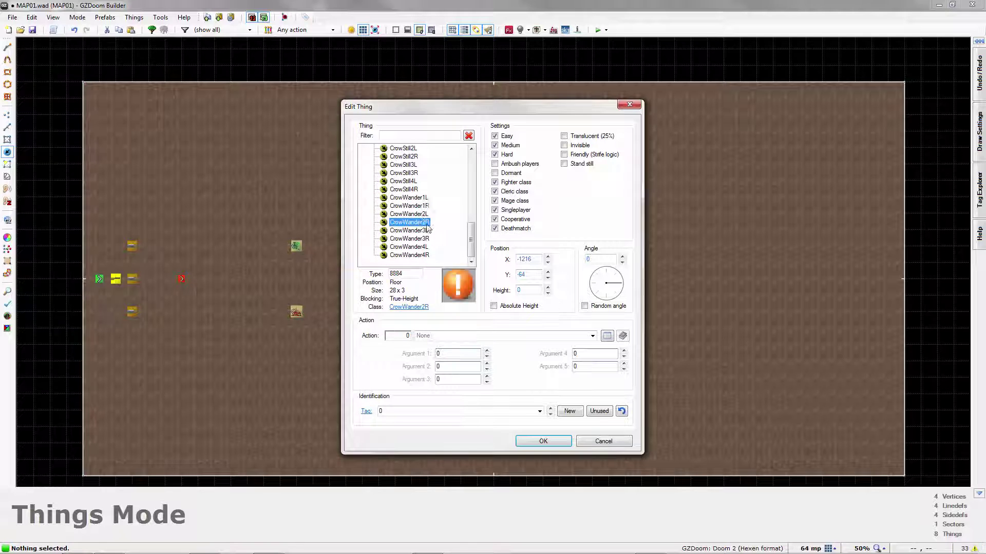
pyautogui.click(549, 442)
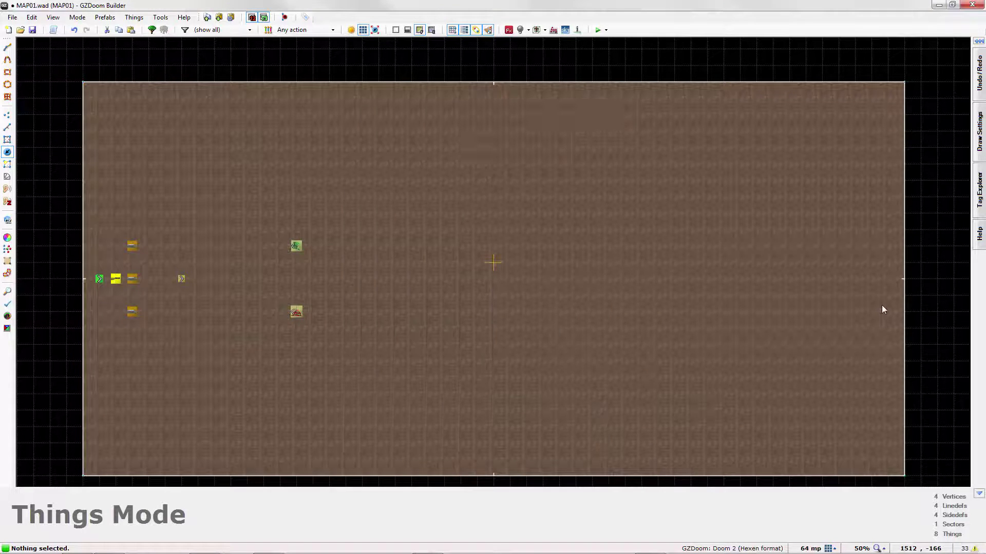
# Test-play the map with F9, grab the super shotgun and fire at the gargoyle.
pyautogui.press('F9')
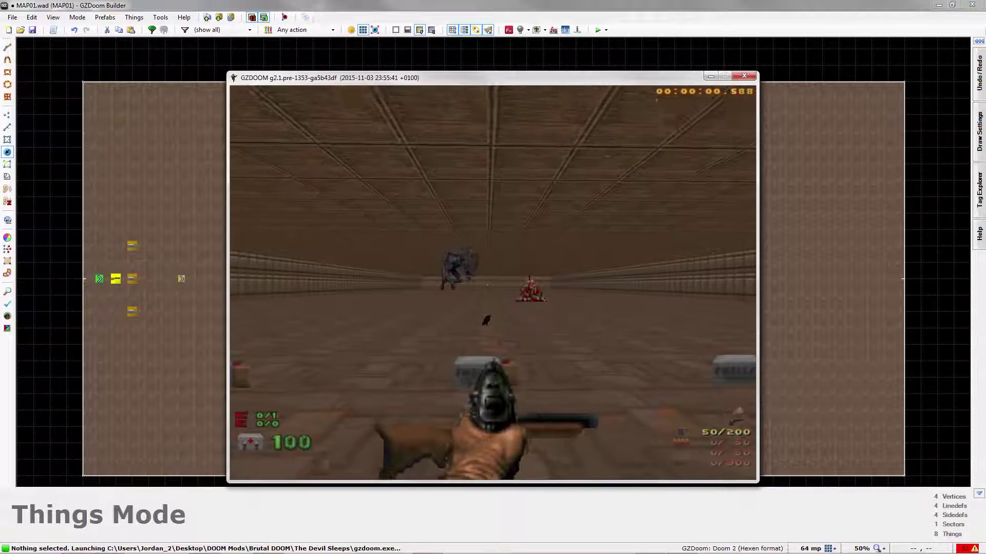
pyautogui.press('w')
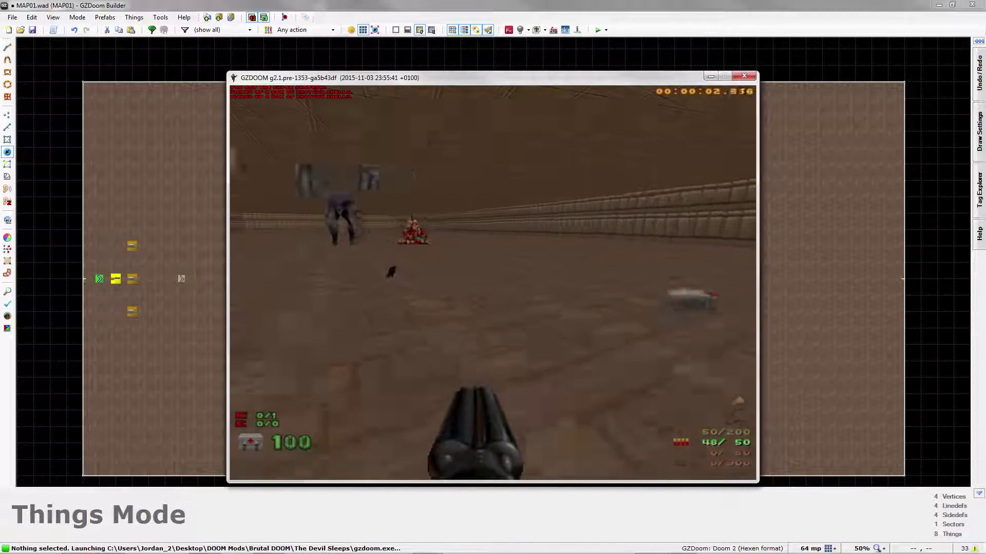
pyautogui.press('f')
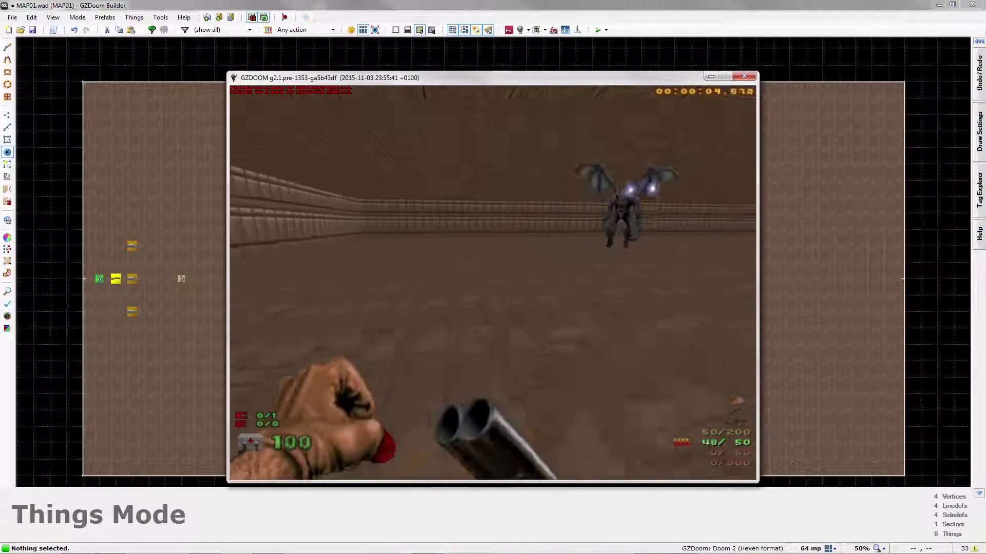
pyautogui.press('Left')
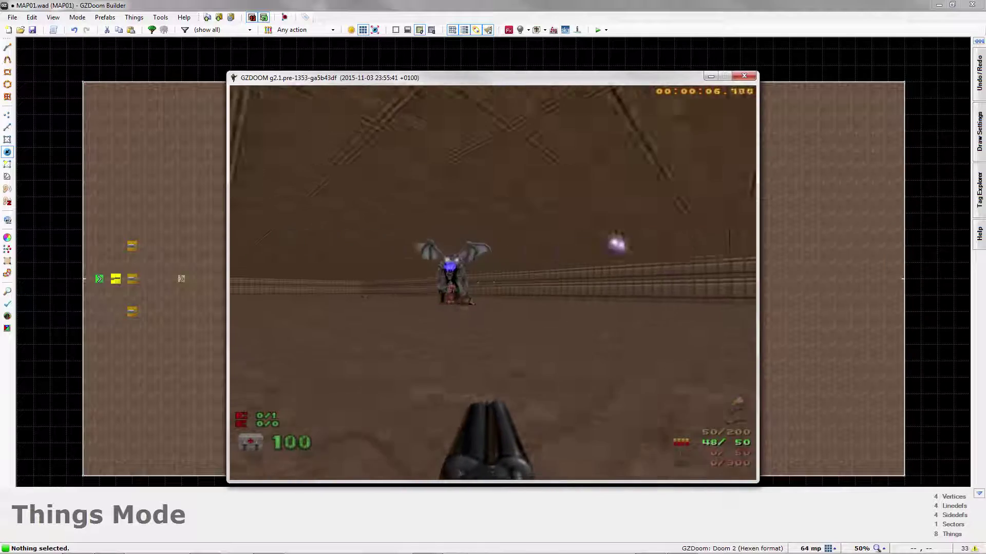
pyautogui.press('ctrl')
# Keep shooting the winged gargoyle as it closes in.
pyautogui.press('1')
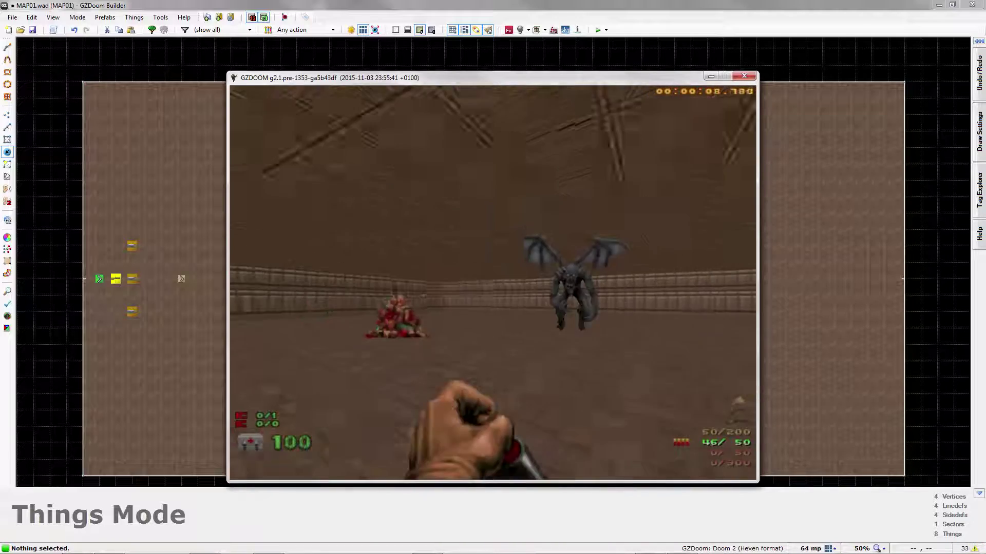
pyautogui.press('ctrl')
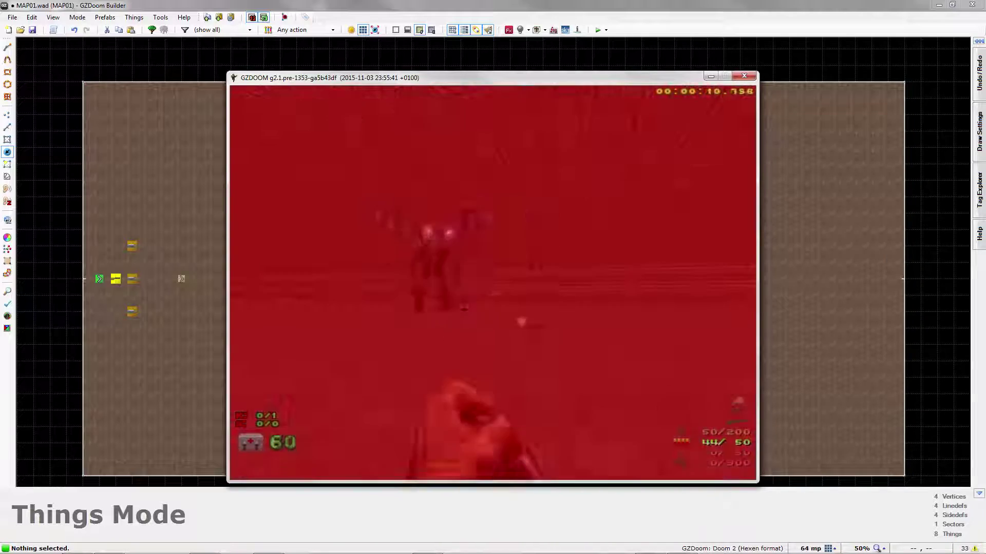
pyautogui.press('ctrl')
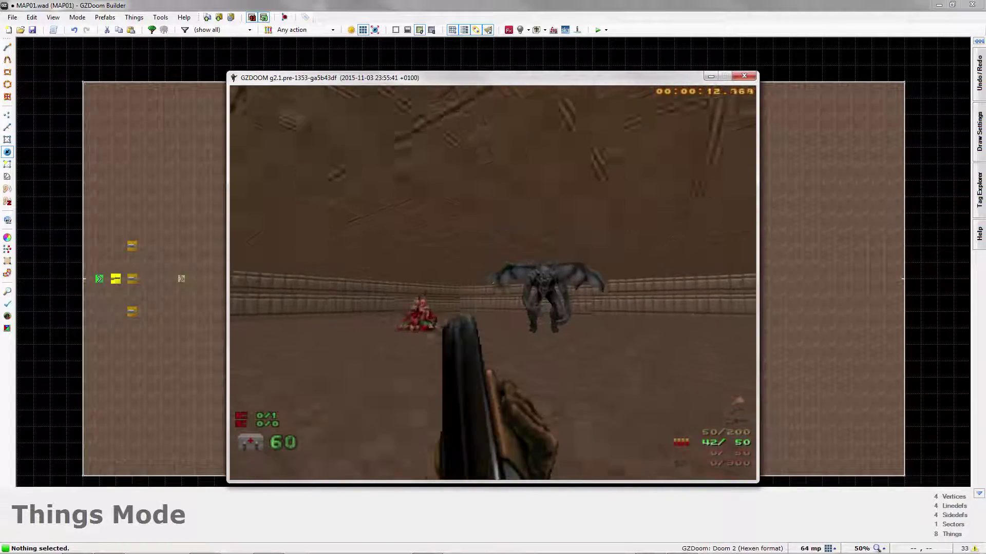
pyautogui.press('ctrl')
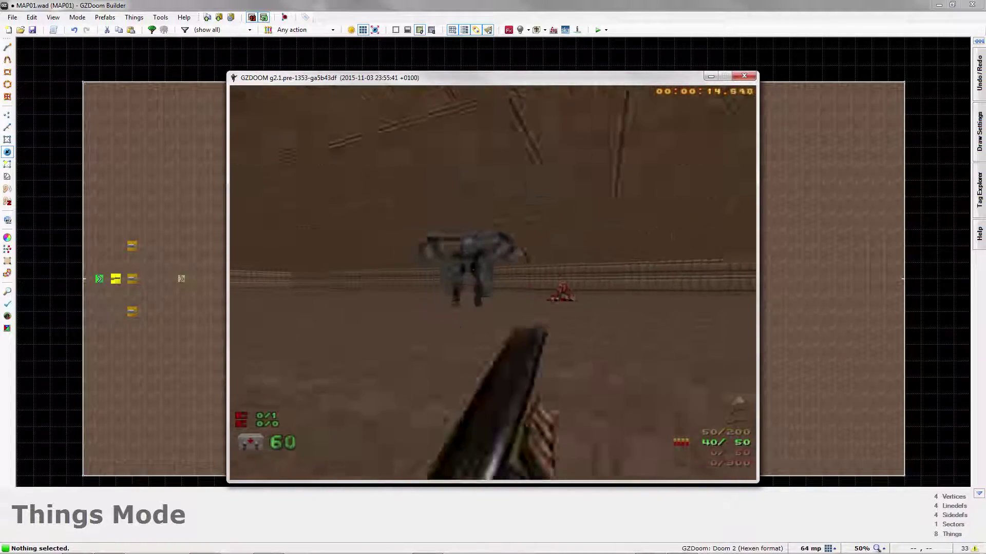
pyautogui.press('ctrl')
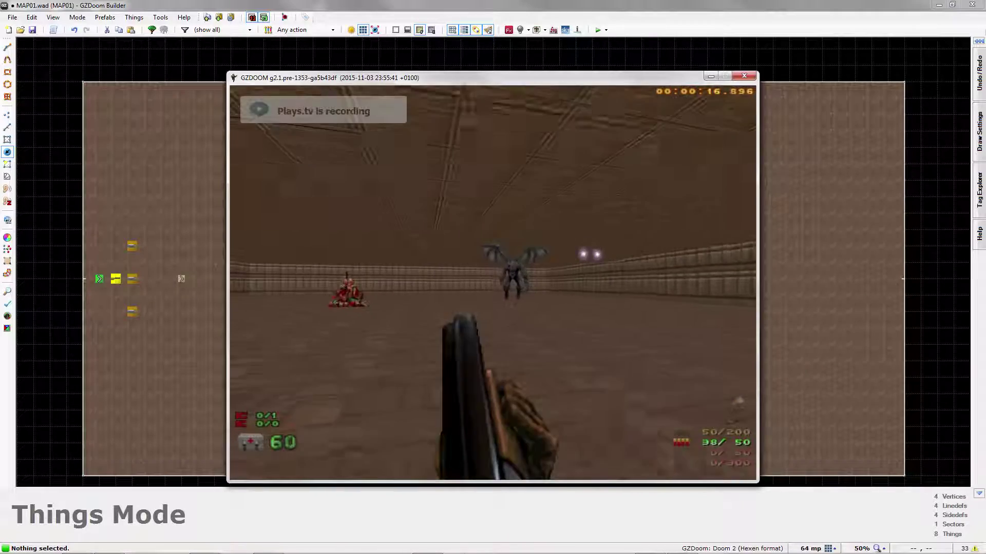
pyautogui.press('ctrl')
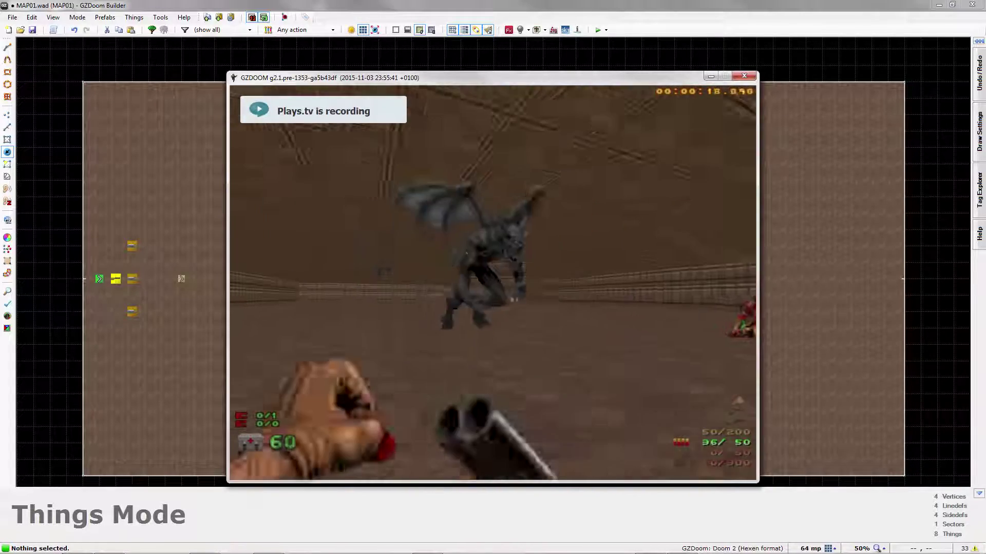
pyautogui.press('ctrl')
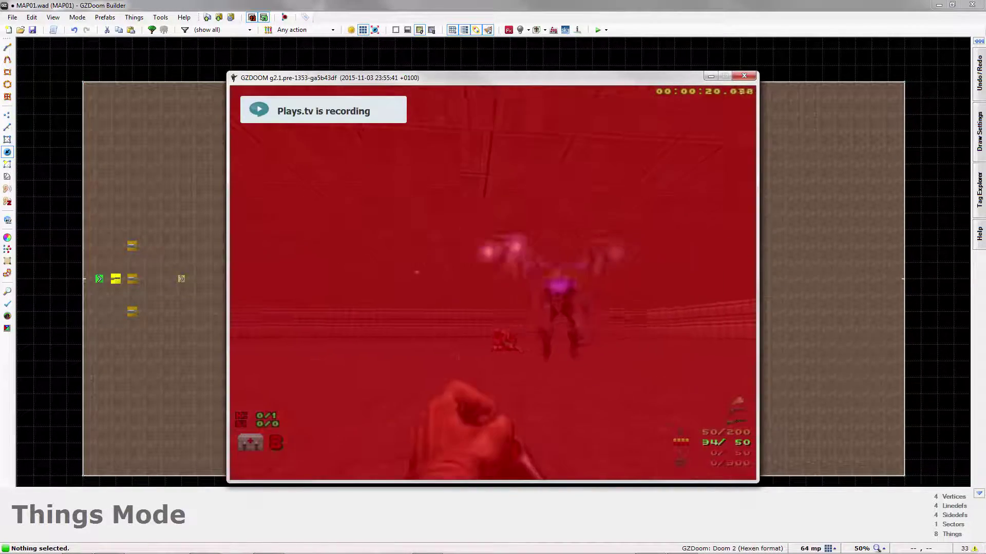
pyautogui.press('ctrl')
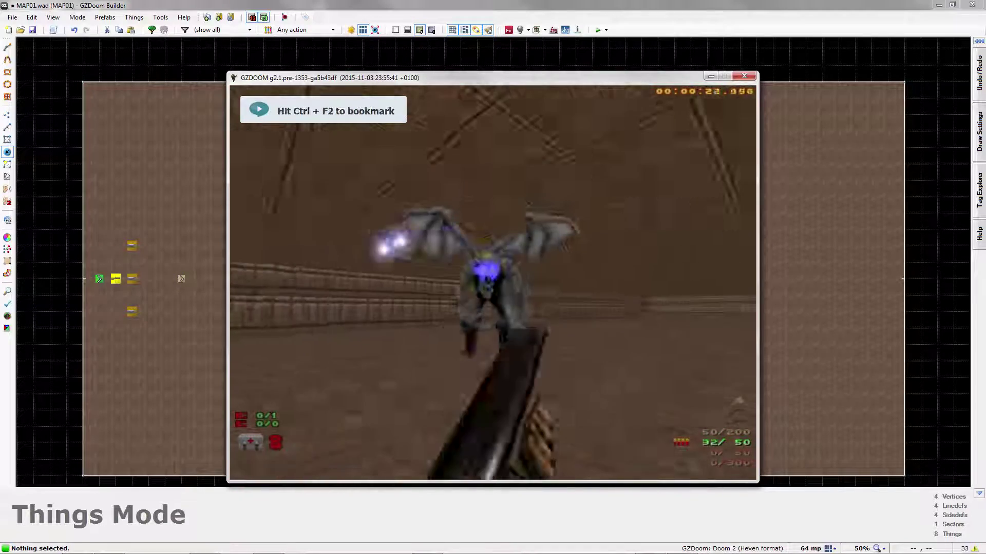
pyautogui.press('ctrl')
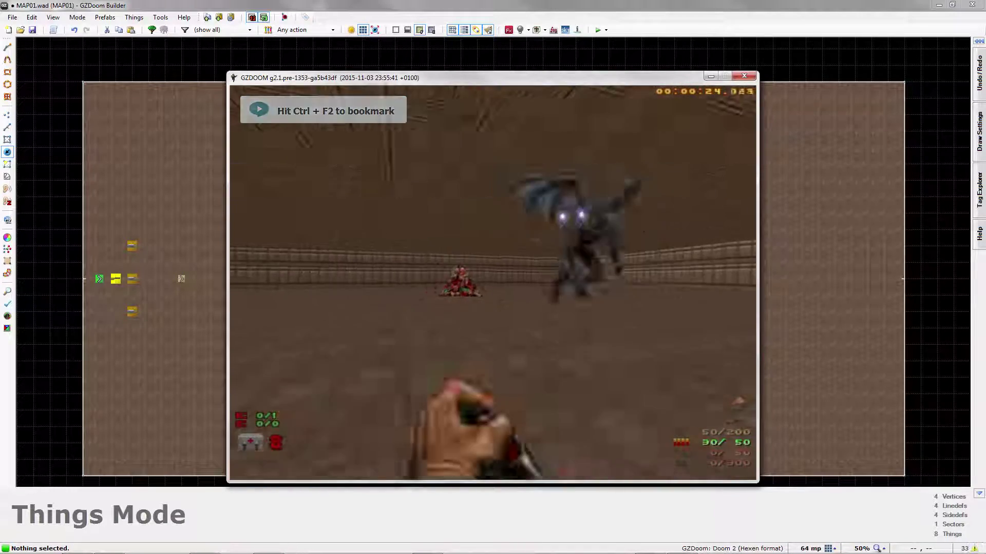
pyautogui.press('ctrl')
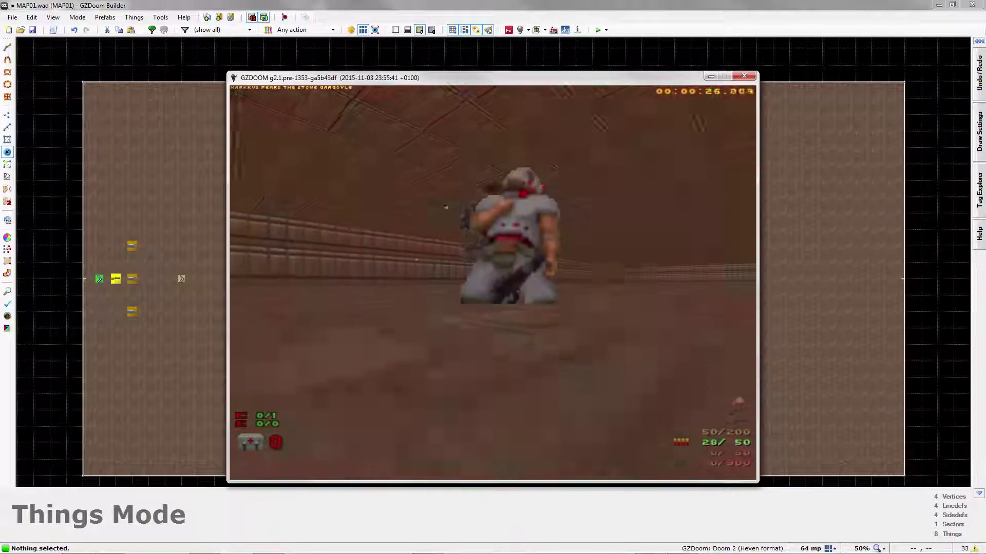
# Choose Quit Game from the main menu.
pyautogui.press('Escape')
pyautogui.press('Down')
pyautogui.press('Down')
pyautogui.press('Down')
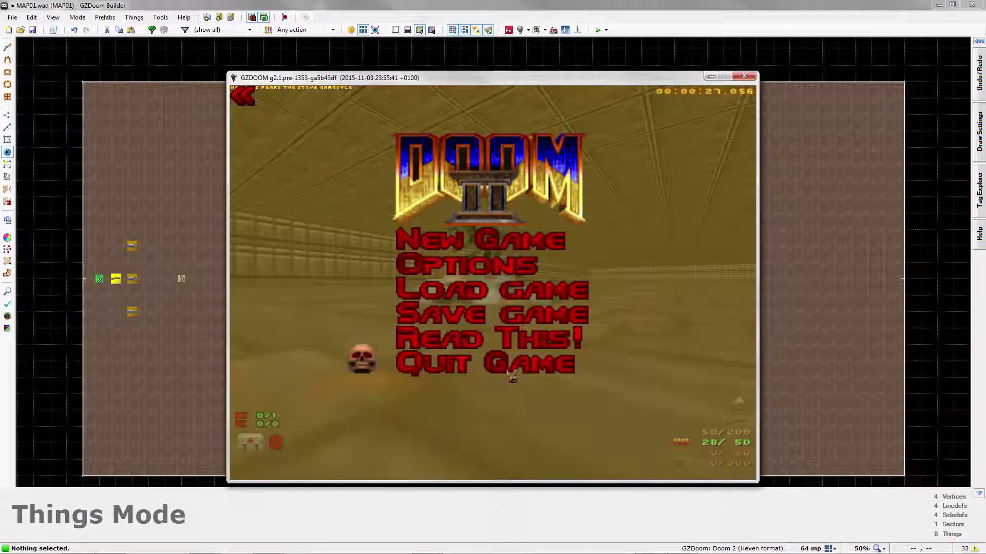
pyautogui.press('Return')
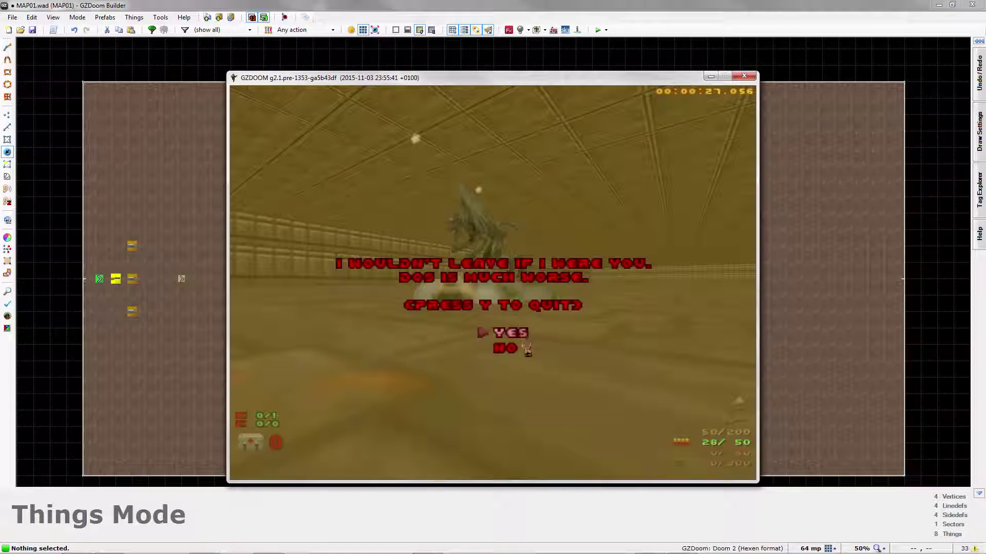